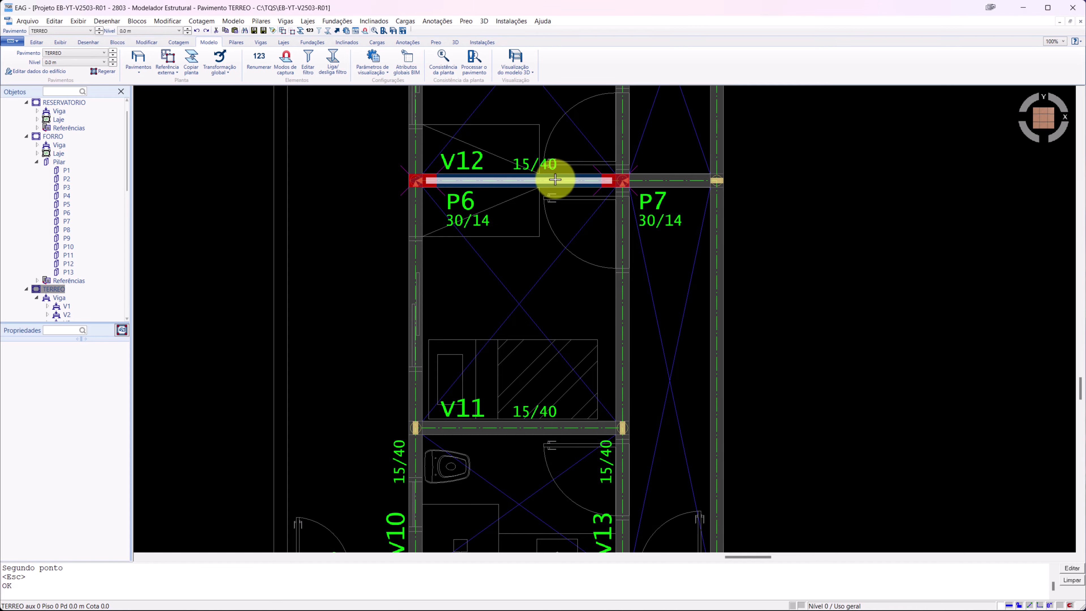
# - Orbit the TERREO plan into a tilted 3D view and pick the FORRO floor
pyautogui.moveTo(570, 323)
pyautogui.keyDown('shift'); pyautogui.mouseDown(button='middle')
pyautogui.moveTo(574, 204)
pyautogui.moveTo(598, 279)
pyautogui.moveTo(599, 359)
pyautogui.moveTo(575, 296)
pyautogui.moveTo(511, 364)
pyautogui.moveTo(543, 393)
pyautogui.moveTo(543, 359)
pyautogui.moveTo(564, 315)
pyautogui.moveTo(432, 243)
pyautogui.moveTo(491, 231)
pyautogui.moveTo(547, 243)
pyautogui.mouseUp(button='middle'); pyautogui.keyUp('shift')
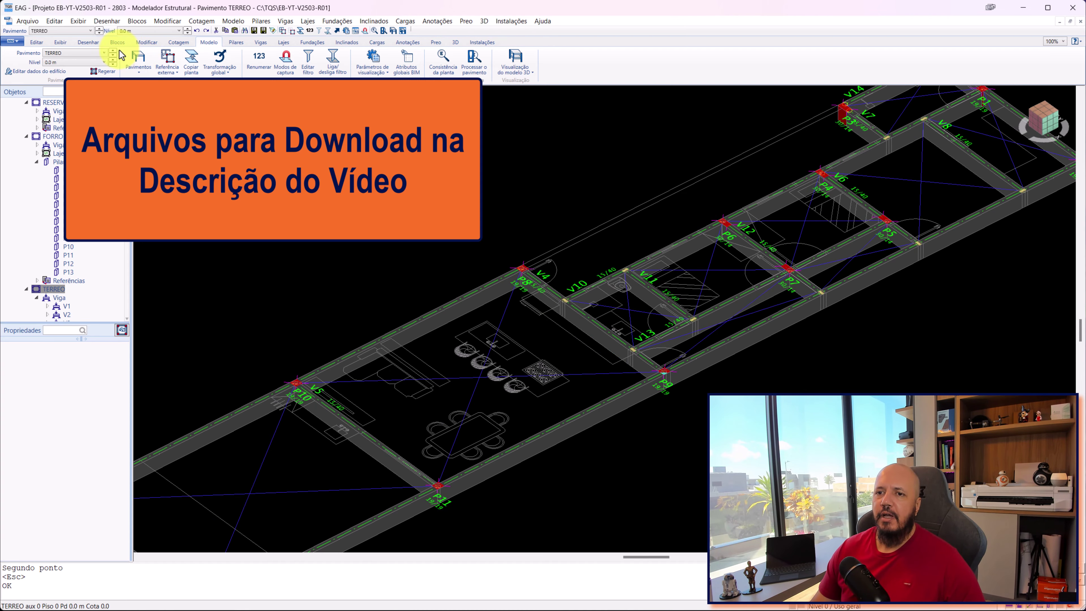
pyautogui.click(113, 51)
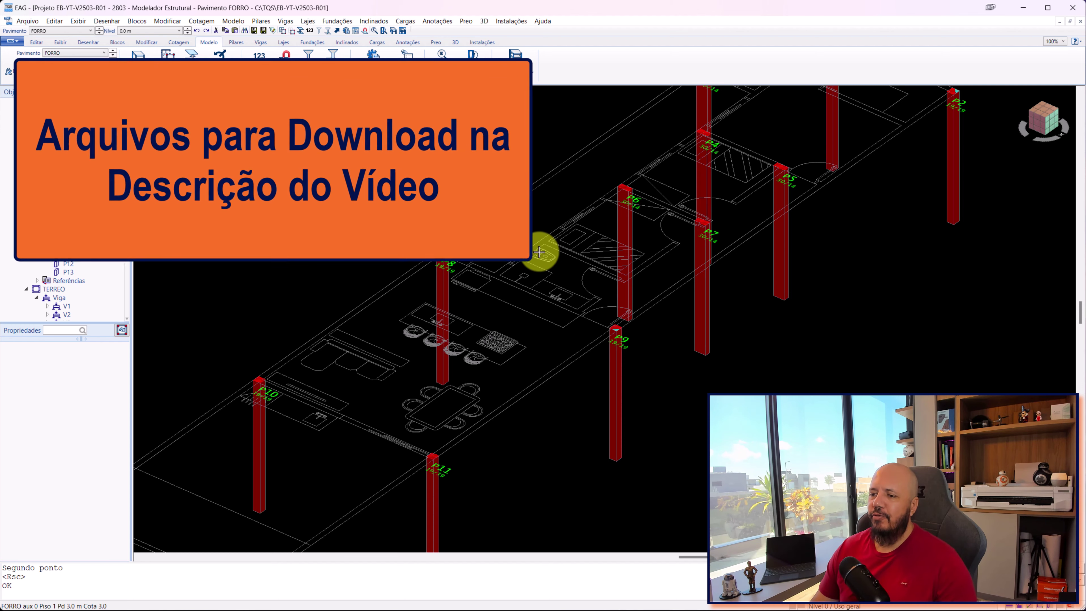
pyautogui.scroll(-1, 533, 253)
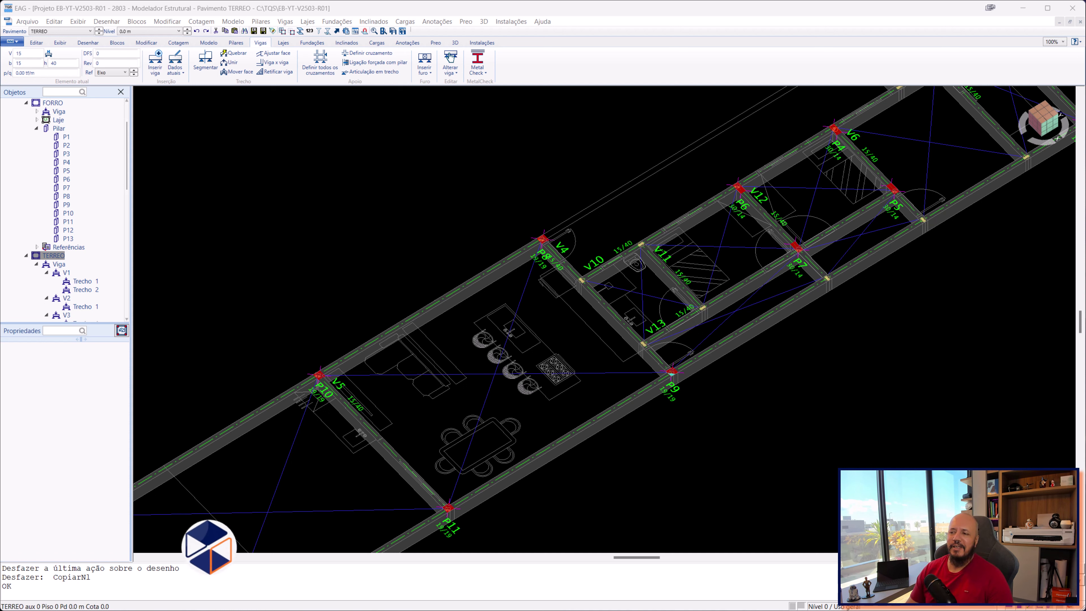
# - Turn the model back to a top-down plan and switch to the FORRO floor
pyautogui.moveTo(819, 304); pyautogui.dragTo(736, 219)
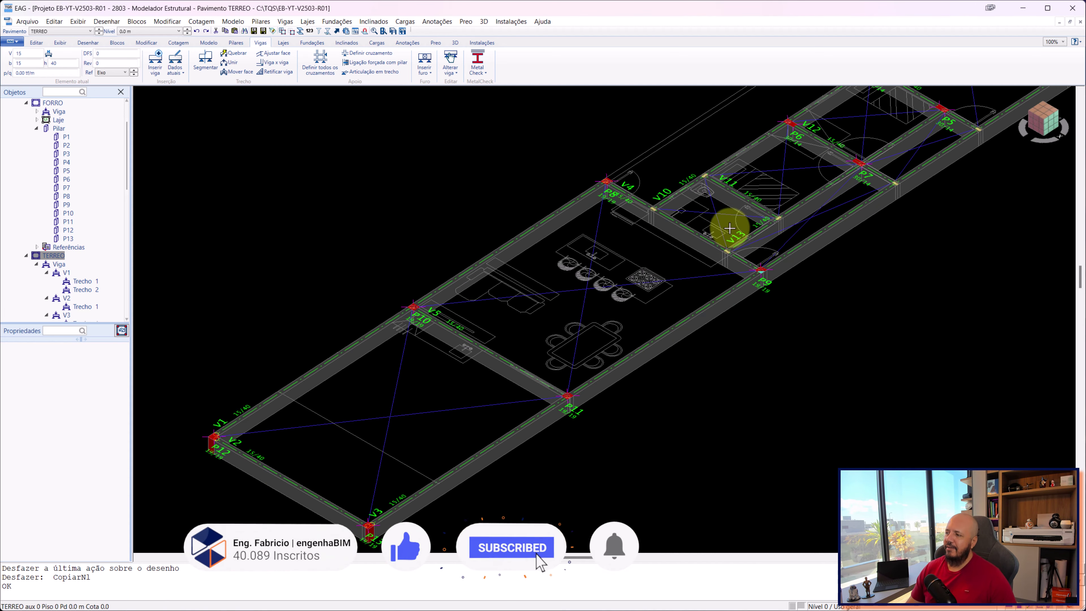
pyautogui.moveTo(736, 218); pyautogui.dragTo(663, 221)
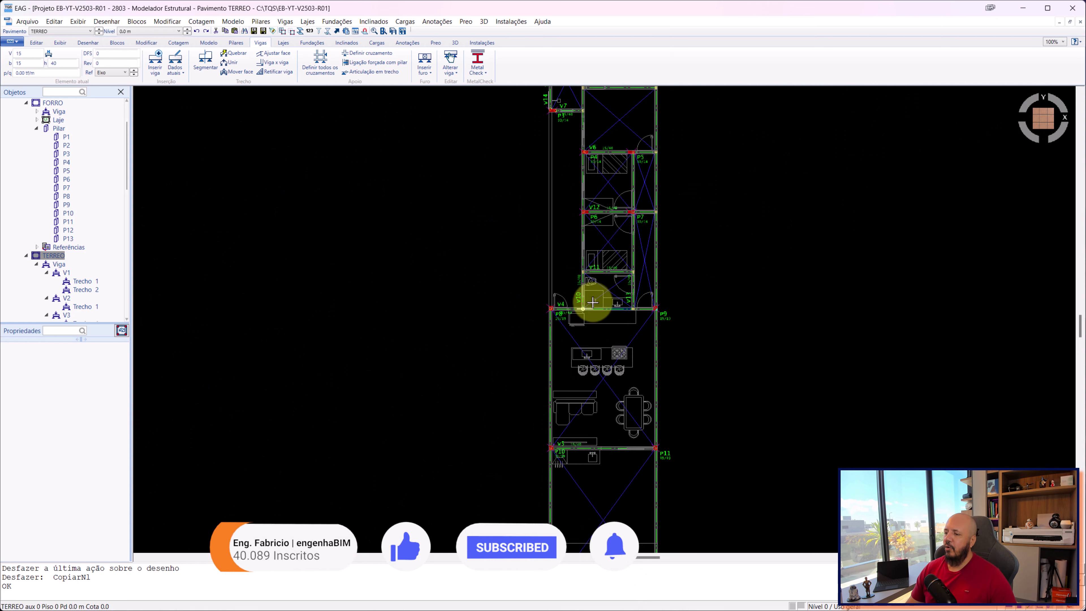
pyautogui.scroll(3, 594, 299)
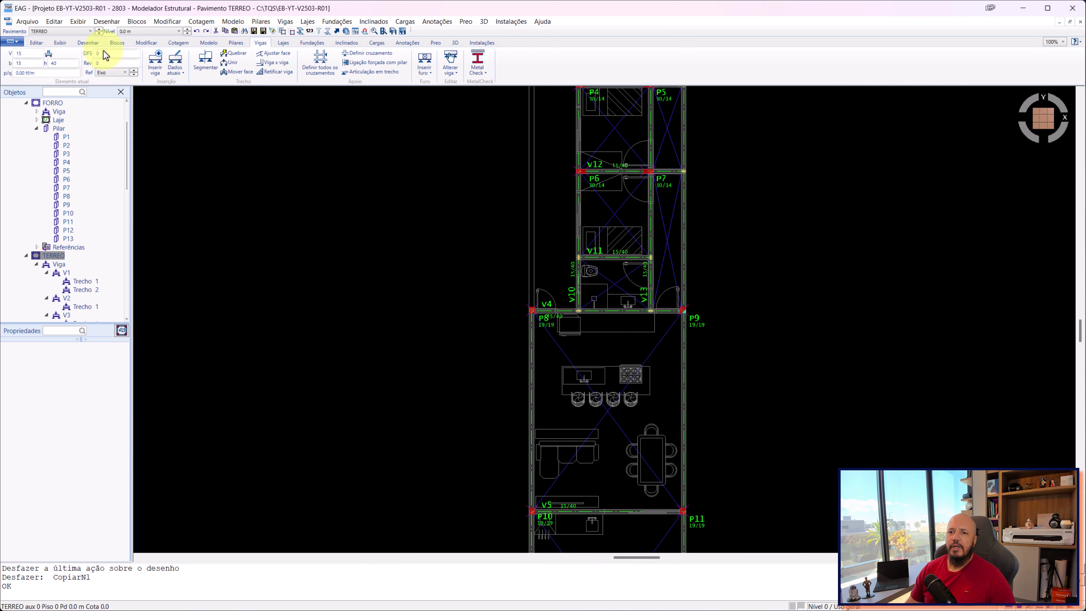
pyautogui.click(100, 33)
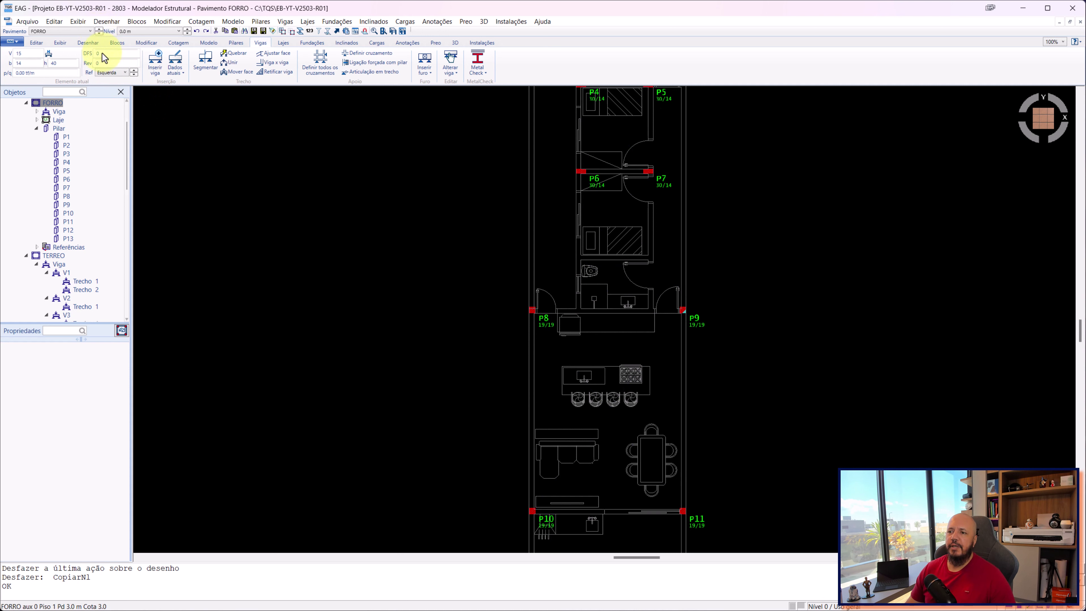
# - Zoom around the FORRO plan and inspect pillar P4, then clear the selection
pyautogui.scroll(-3, 594, 260)
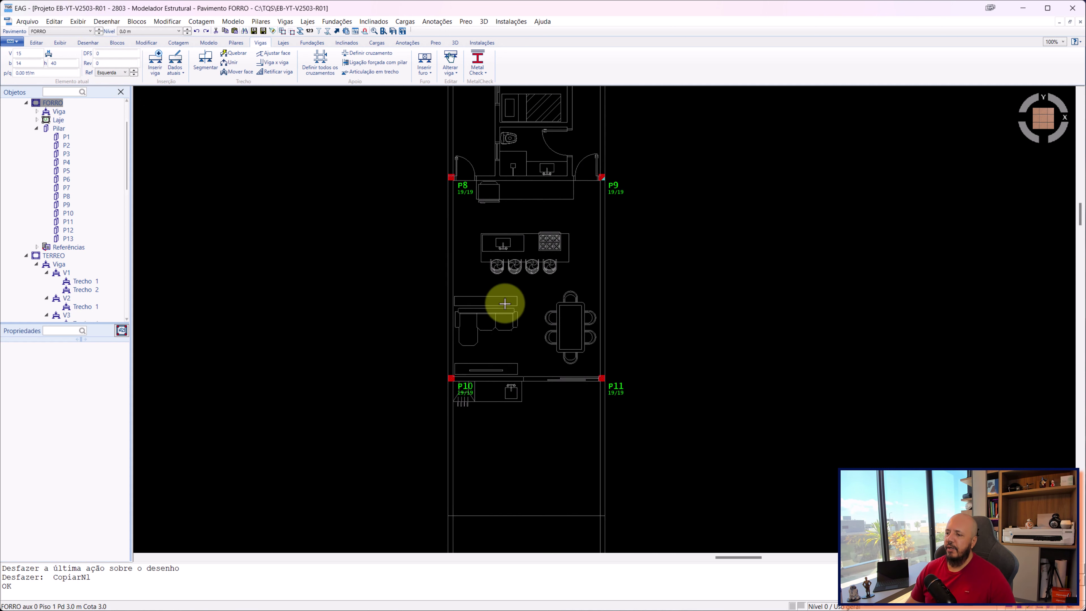
pyautogui.scroll(-5, 514, 300)
pyautogui.scroll(-1, 538, 267)
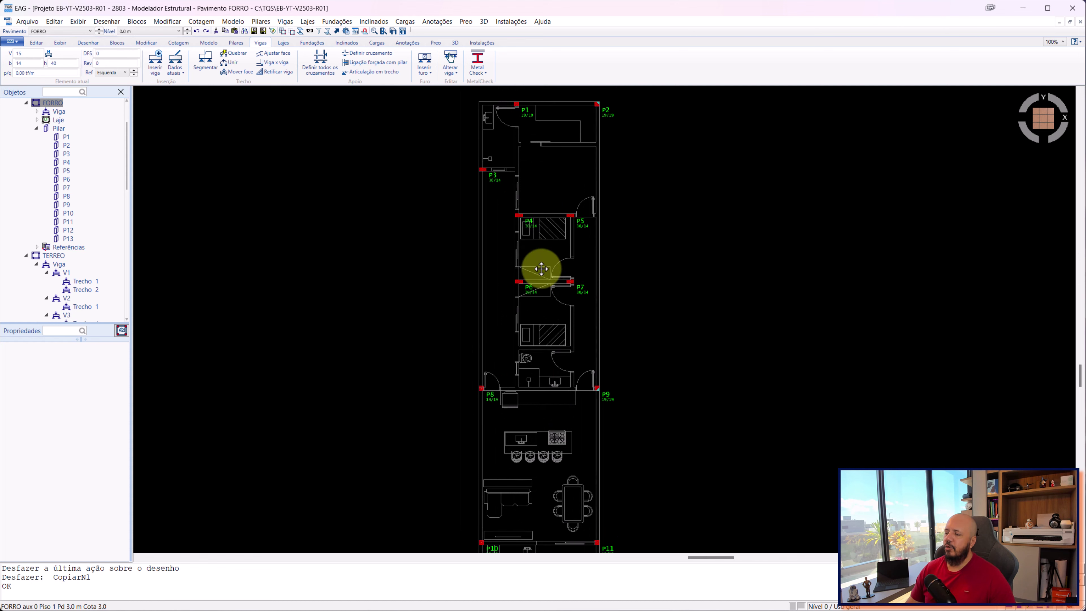
pyautogui.scroll(2, 473, 243)
pyautogui.scroll(2, 551, 365)
pyautogui.scroll(2, 552, 365)
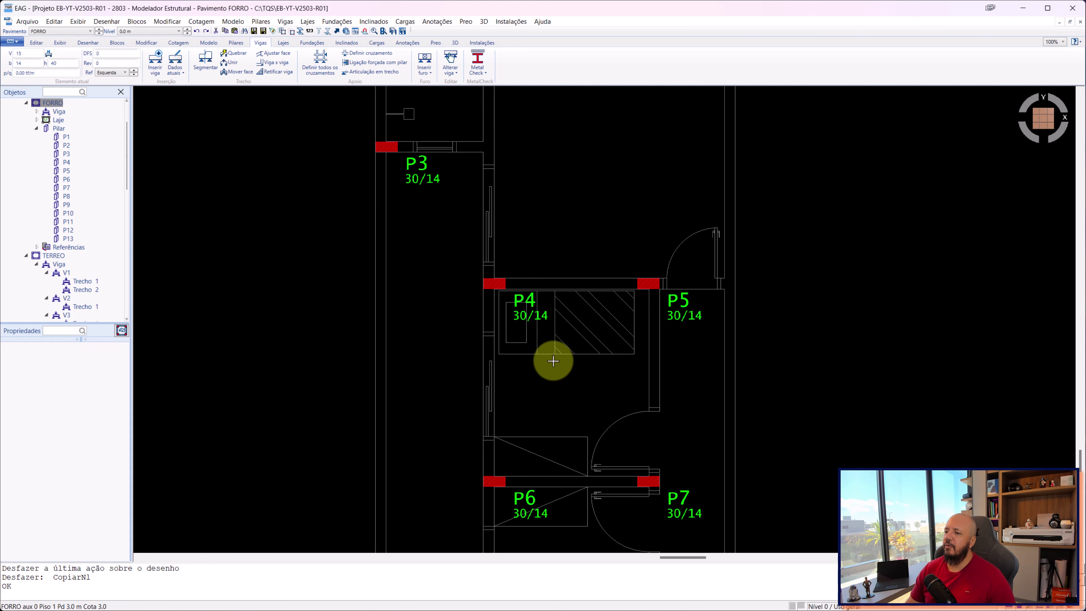
pyautogui.click(496, 285)
pyautogui.moveTo(613, 367); pyautogui.dragTo(560, 216, button='middle')
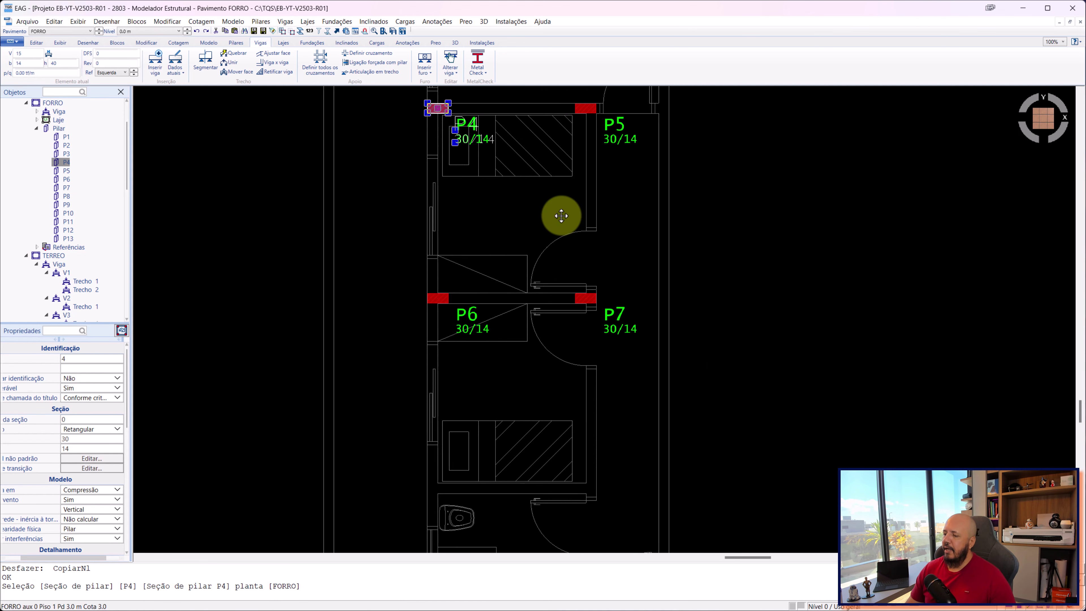
pyautogui.scroll(-4, 560, 243)
pyautogui.press('Escape')
# - Pan and zoom to centre the view on pillars P10–P13
pyautogui.scroll(1, 531, 338)
pyautogui.moveTo(522, 355); pyautogui.dragTo(511, 220, button='middle')
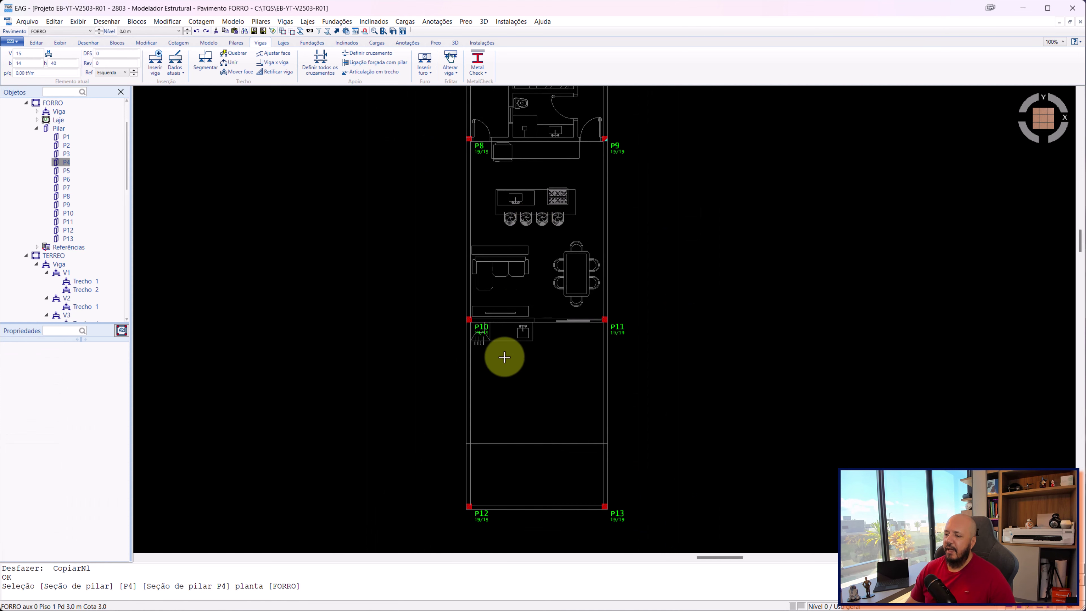
pyautogui.scroll(2, 501, 363)
pyautogui.scroll(1, 500, 427)
pyautogui.moveTo(500, 427); pyautogui.dragTo(493, 305, button='middle')
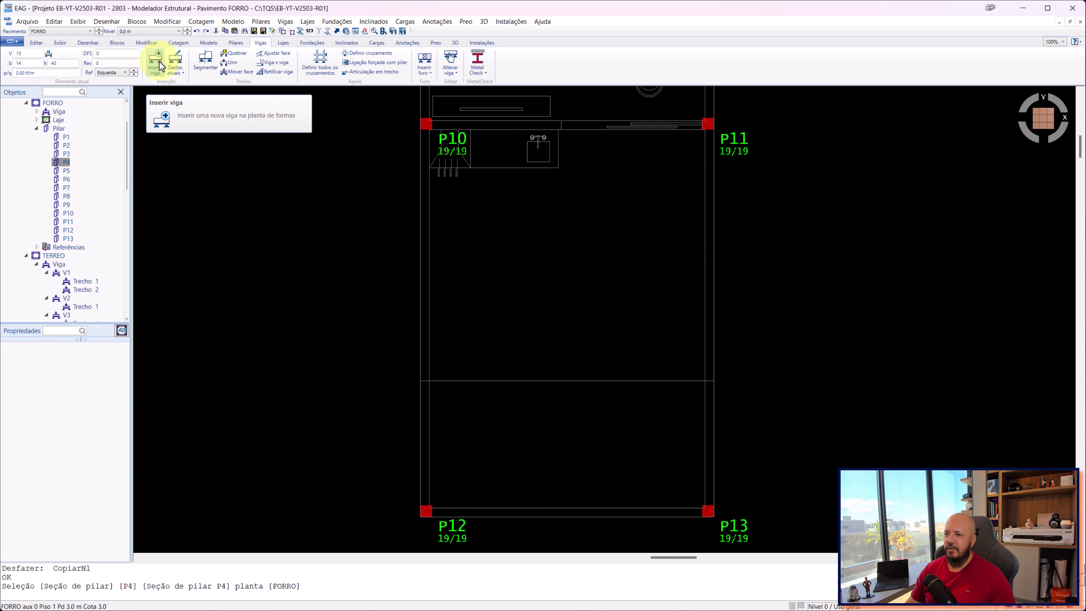
pyautogui.moveTo(529, 226); pyautogui.dragTo(531, 228, button='middle')
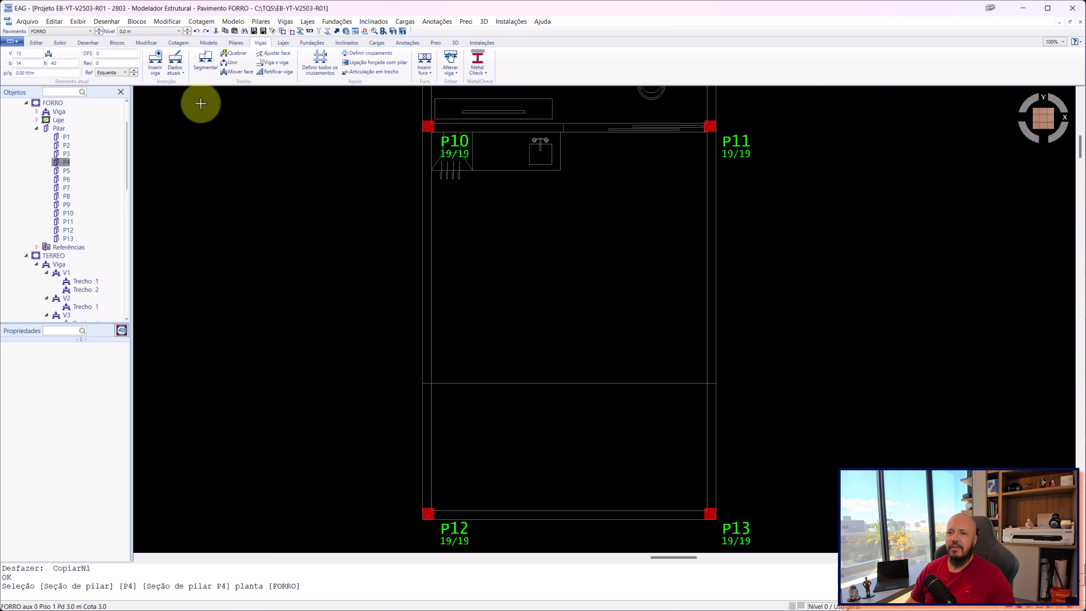
# - Copy the TERREO plan's beams onto FORRO via Copiar planta, with only Vigas checked
pyautogui.click(209, 43)
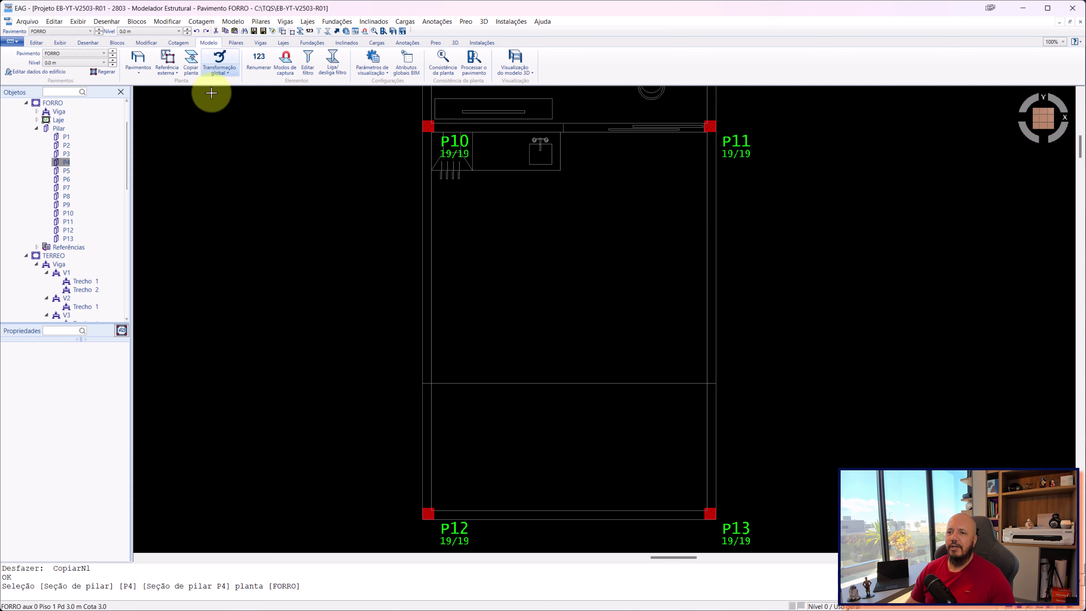
pyautogui.click(191, 59)
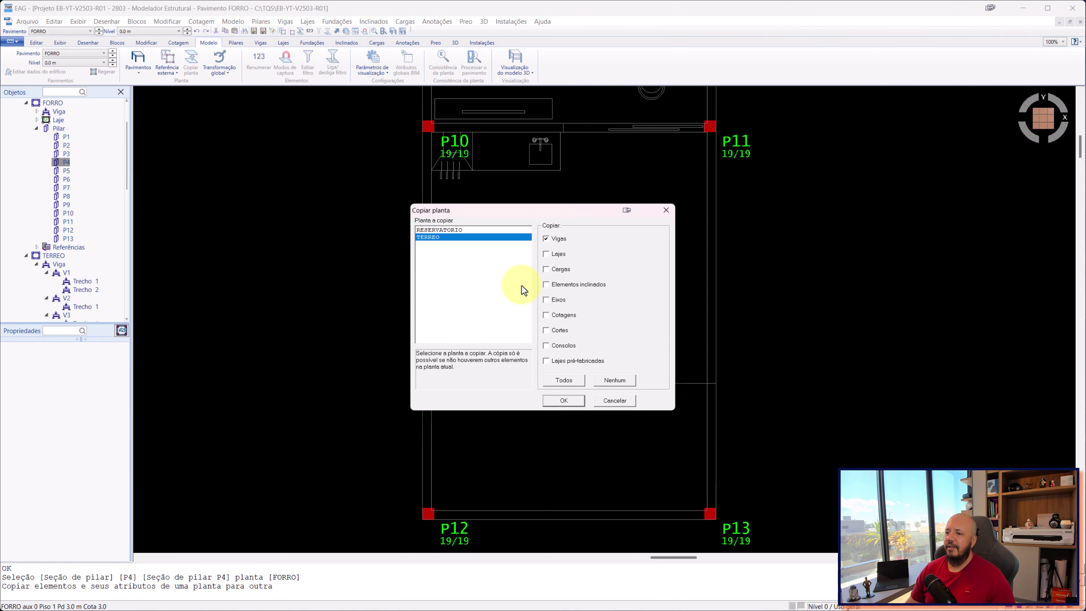
pyautogui.click(567, 381)
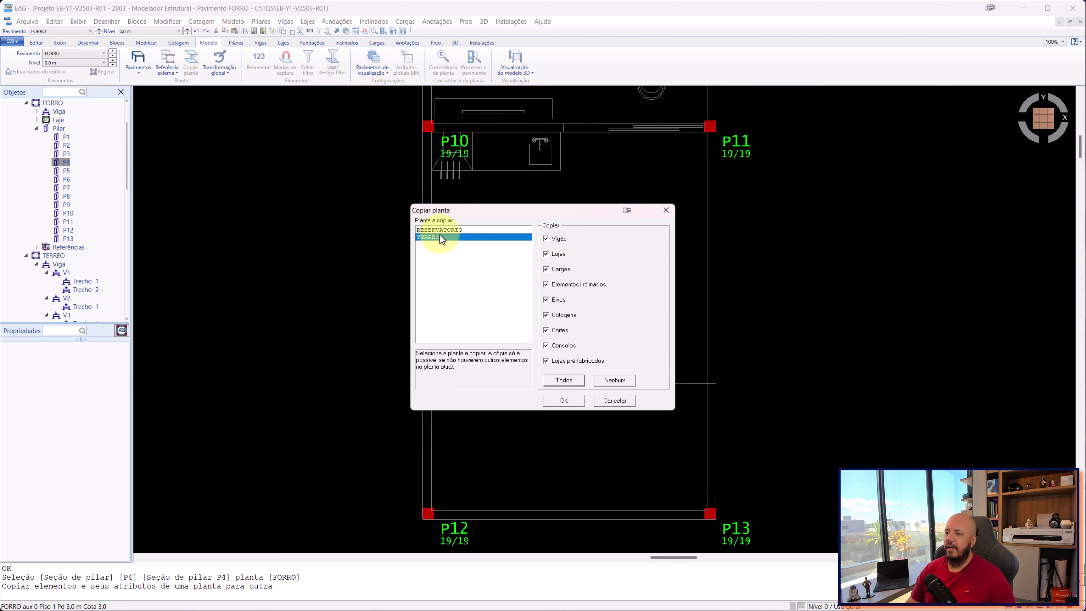
pyautogui.click(614, 380)
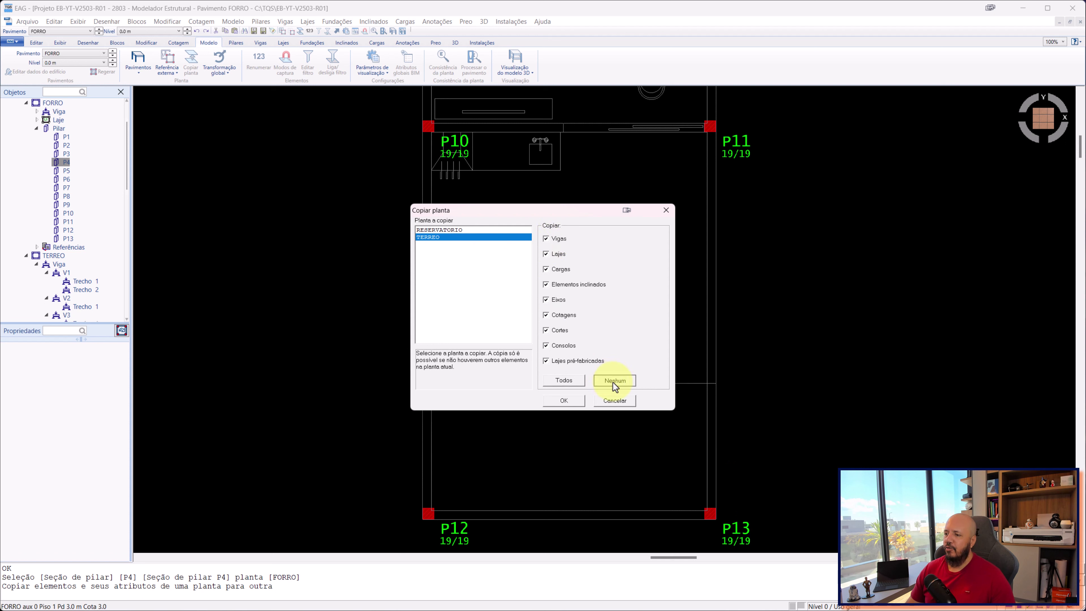
pyautogui.click(563, 401)
pyautogui.scroll(-3, 562, 396)
# - Orbit and shift the 3D structure, then return it to a top-down plan
pyautogui.scroll(-2, 589, 364)
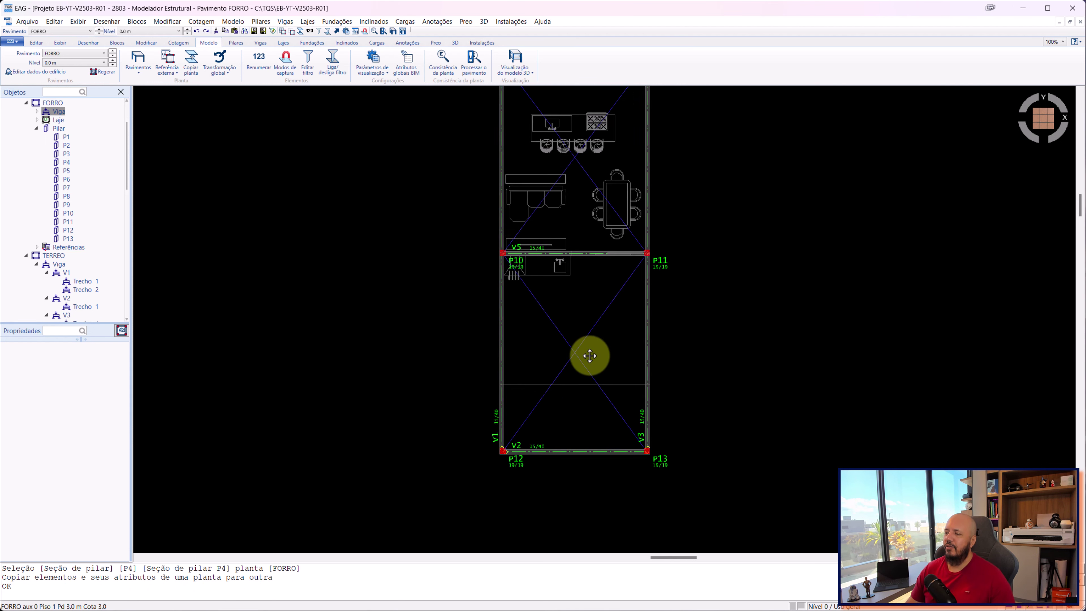
pyautogui.scroll(-3, 589, 354)
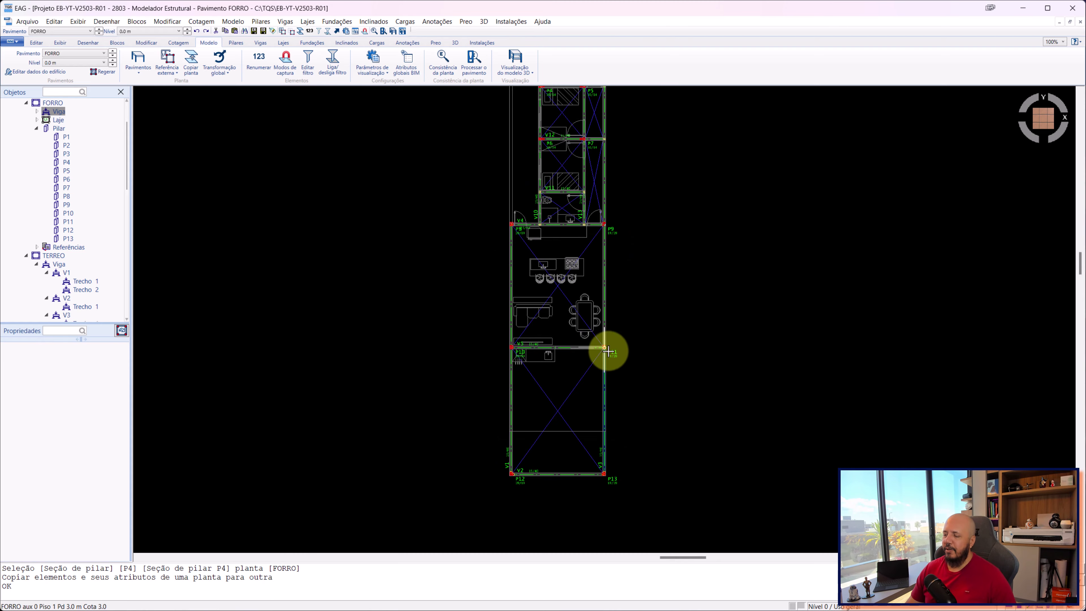
pyautogui.moveTo(606, 352)
pyautogui.mouseDown(button='middle')
pyautogui.moveTo(624, 348)
pyautogui.moveTo(546, 270)
pyautogui.mouseUp(button='middle')
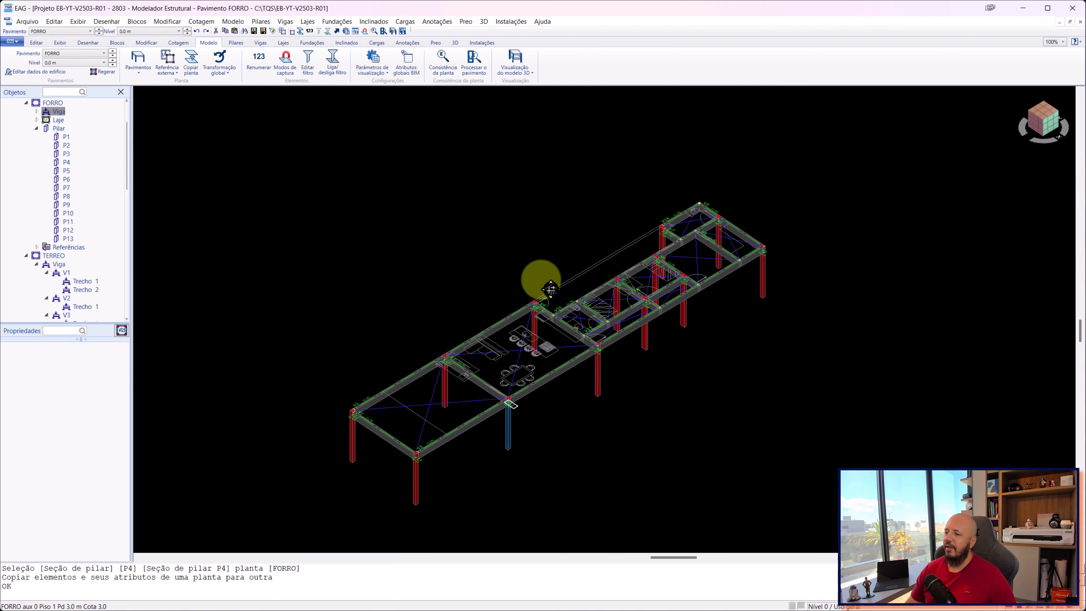
pyautogui.scroll(2, 703, 255)
pyautogui.scroll(1, 531, 338)
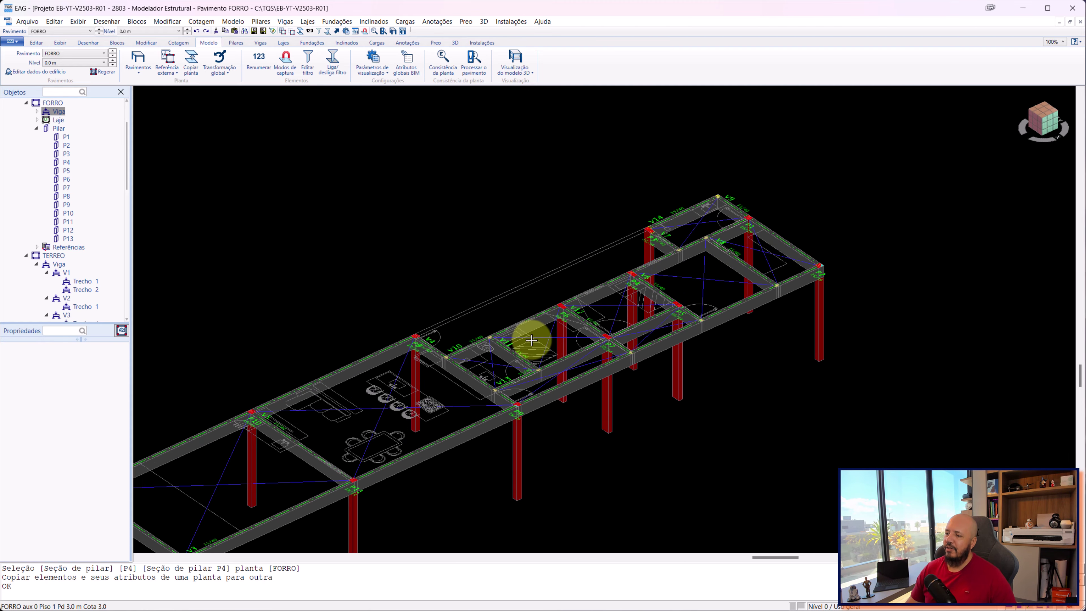
pyautogui.moveTo(531, 337)
pyautogui.mouseDown(button='middle')
pyautogui.moveTo(659, 235)
pyautogui.moveTo(496, 327)
pyautogui.mouseUp(button='middle')
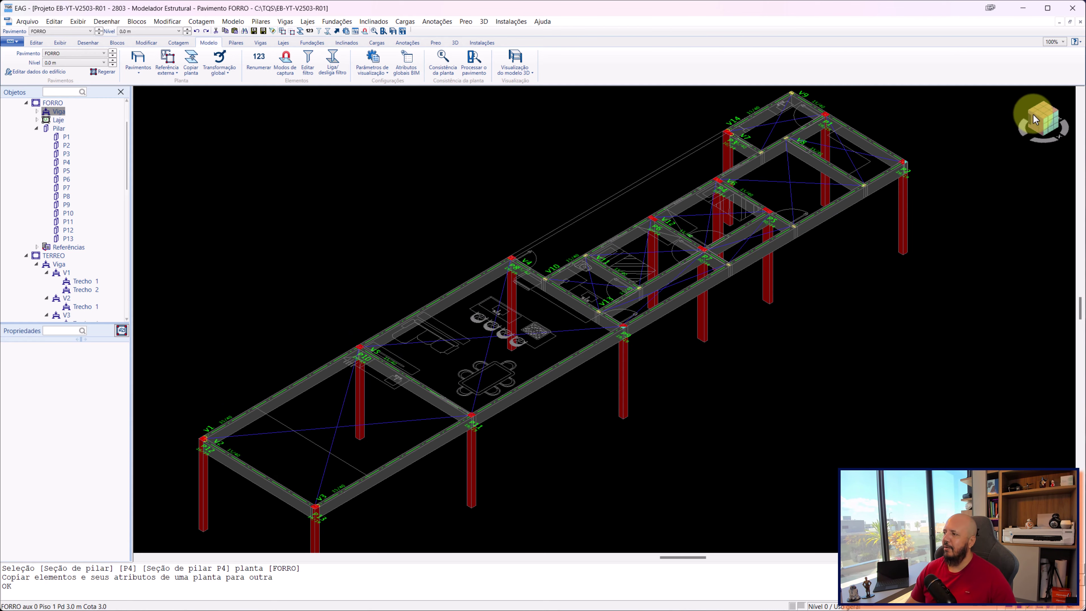
pyautogui.click(1046, 115)
# - Zoom in and out across the plan to review the copied elements
pyautogui.scroll(3, 577, 439)
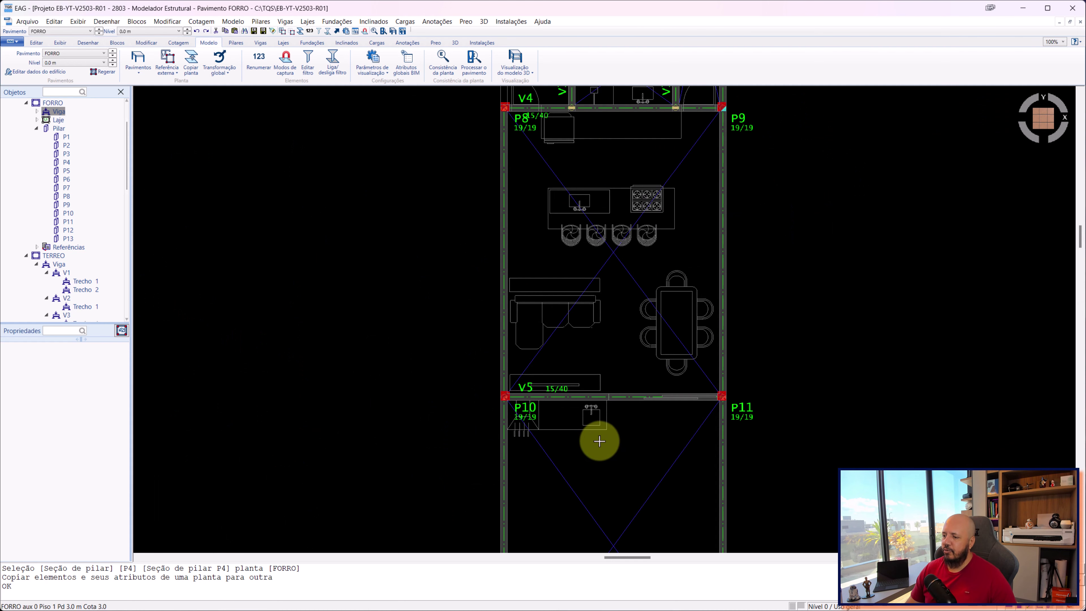
pyautogui.scroll(2, 621, 438)
pyautogui.scroll(-1, 583, 426)
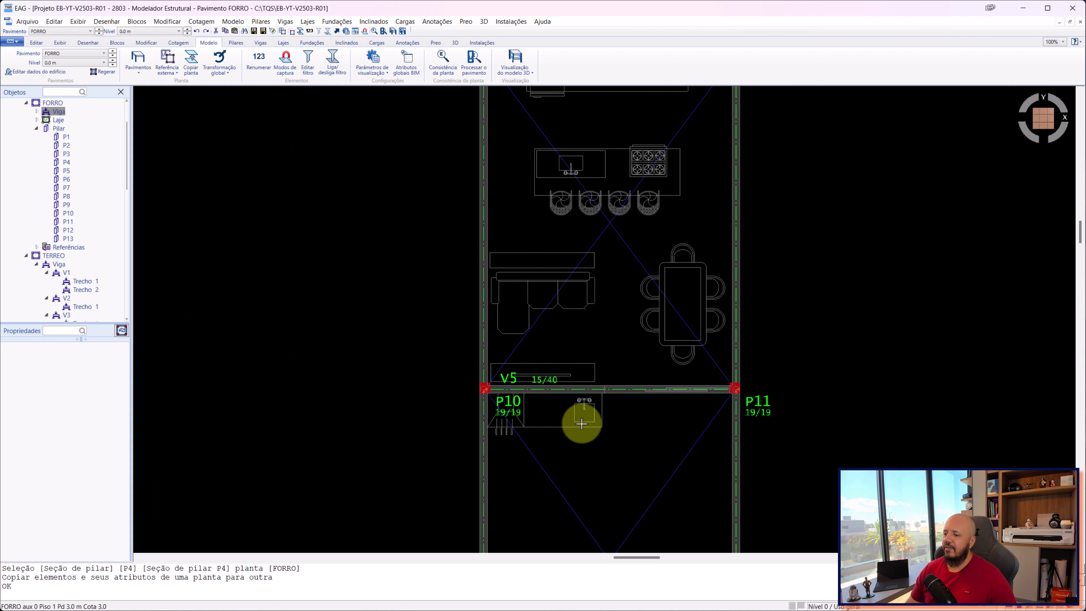
pyautogui.scroll(-1, 580, 421)
pyautogui.scroll(-1, 579, 417)
pyautogui.scroll(-1, 581, 389)
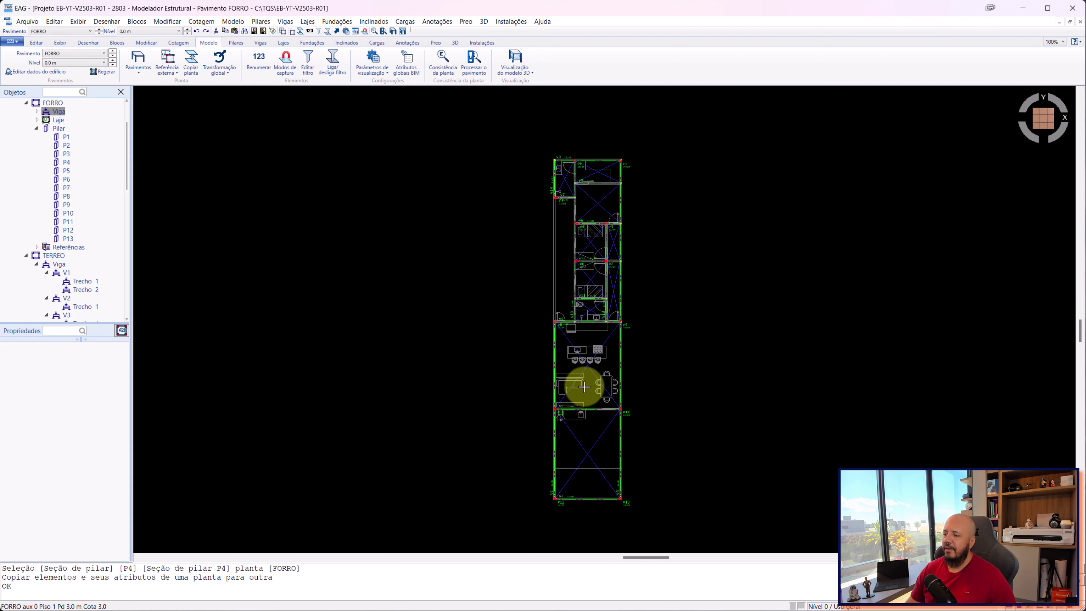
pyautogui.scroll(-1, 586, 350)
pyautogui.scroll(-1, 588, 345)
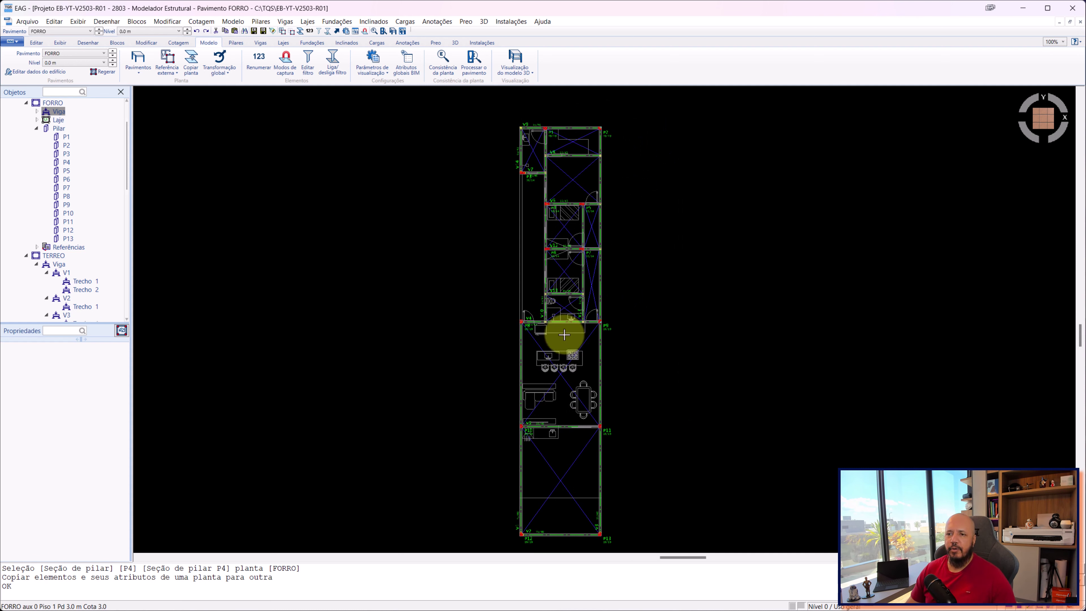
pyautogui.scroll(-1, 560, 332)
pyautogui.scroll(-2, 552, 317)
pyautogui.scroll(-1, 546, 308)
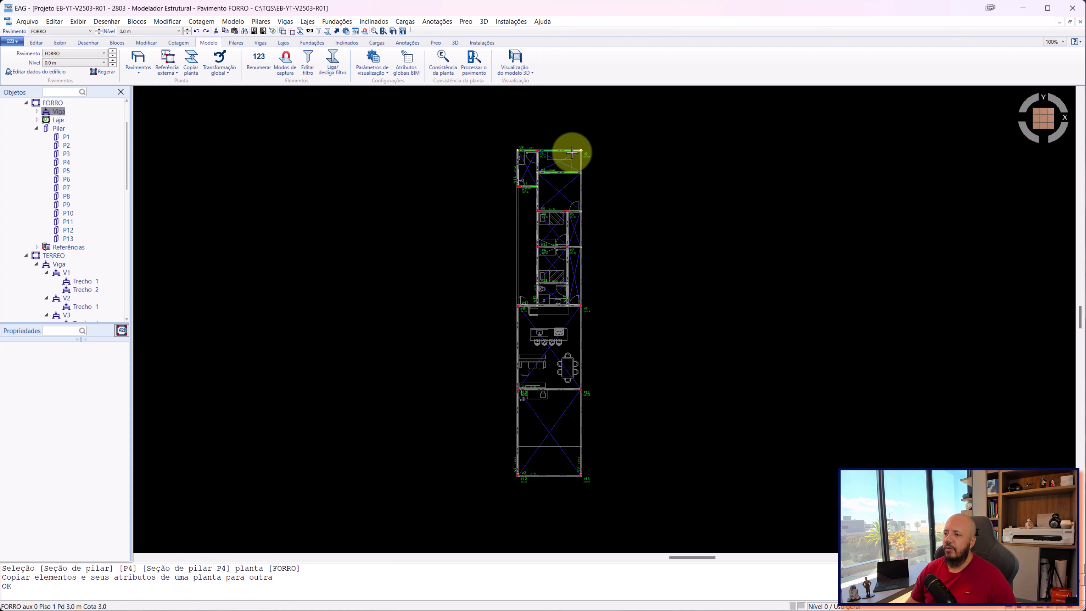
pyautogui.scroll(3, 572, 152)
pyautogui.scroll(2, 569, 164)
pyautogui.scroll(-2, 613, 158)
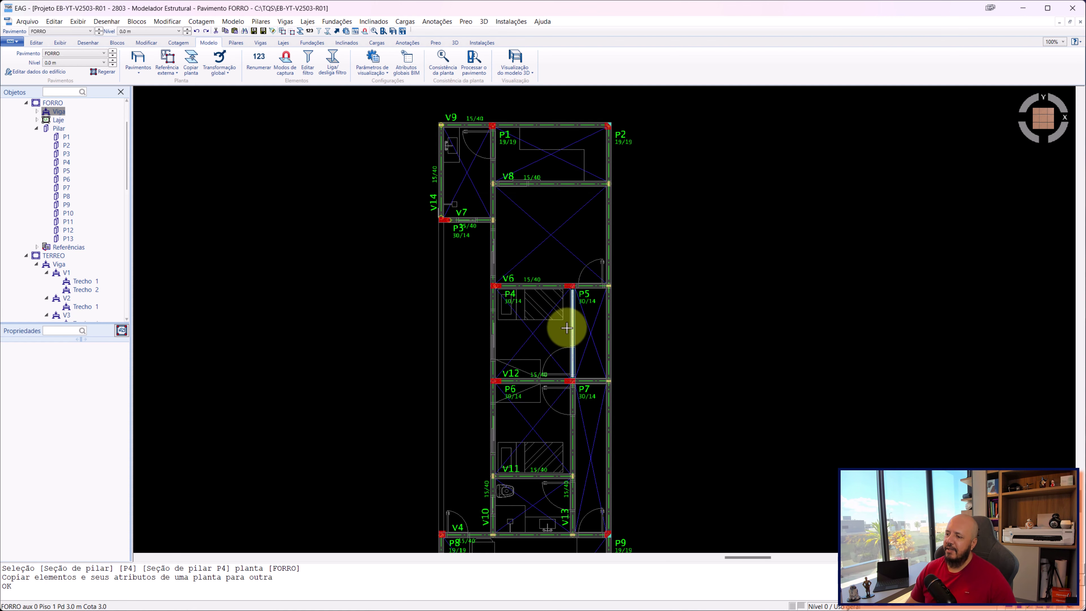
# - Switch to the TERREO floor to compare its layout
pyautogui.click(113, 56)
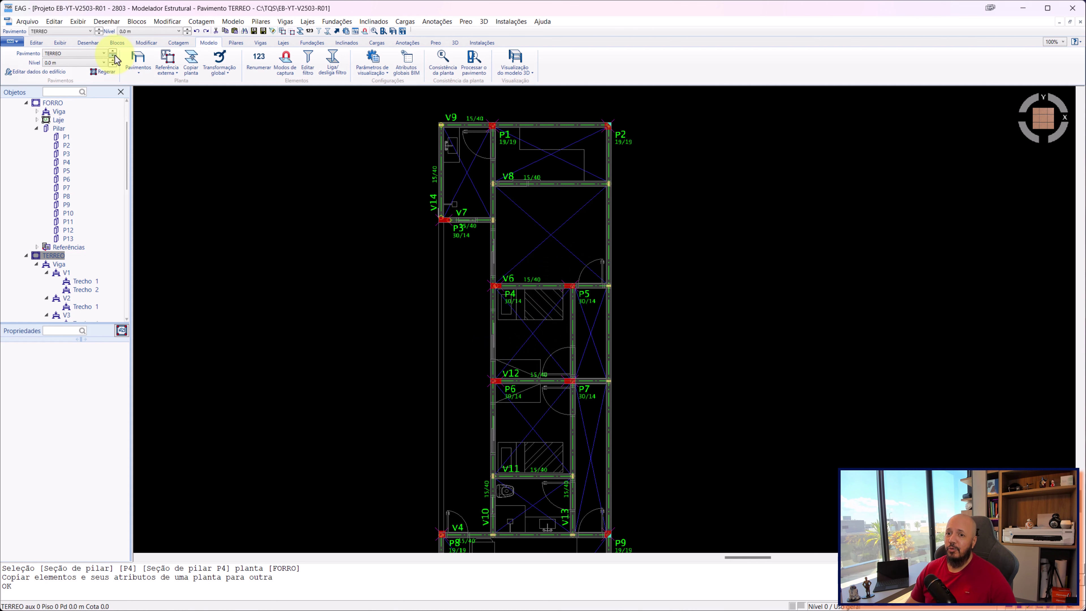
pyautogui.scroll(3, 573, 300)
pyautogui.scroll(1, 573, 299)
pyautogui.scroll(-2, 573, 300)
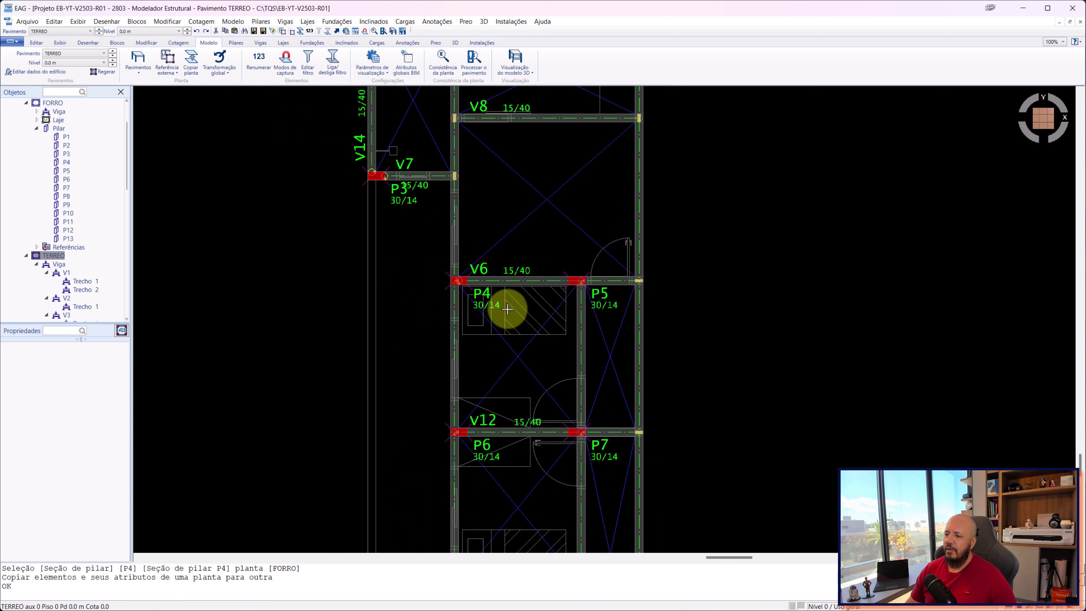
# - Return to the FORRO floor and frame the whole plan with pillars P1–P13
pyautogui.click(114, 52)
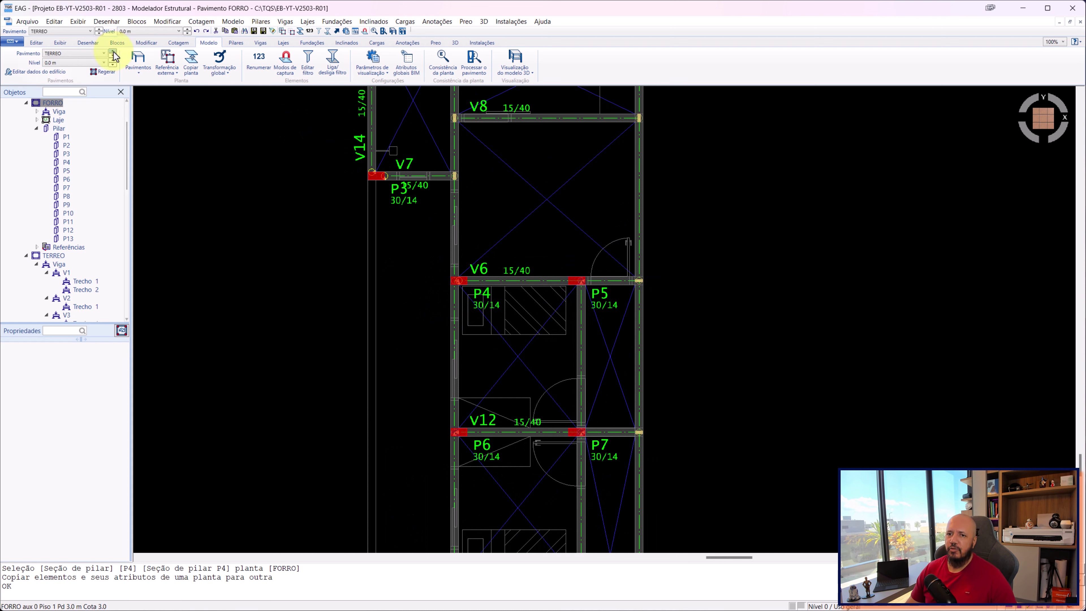
pyautogui.scroll(-3, 465, 254)
pyautogui.scroll(-1, 465, 254)
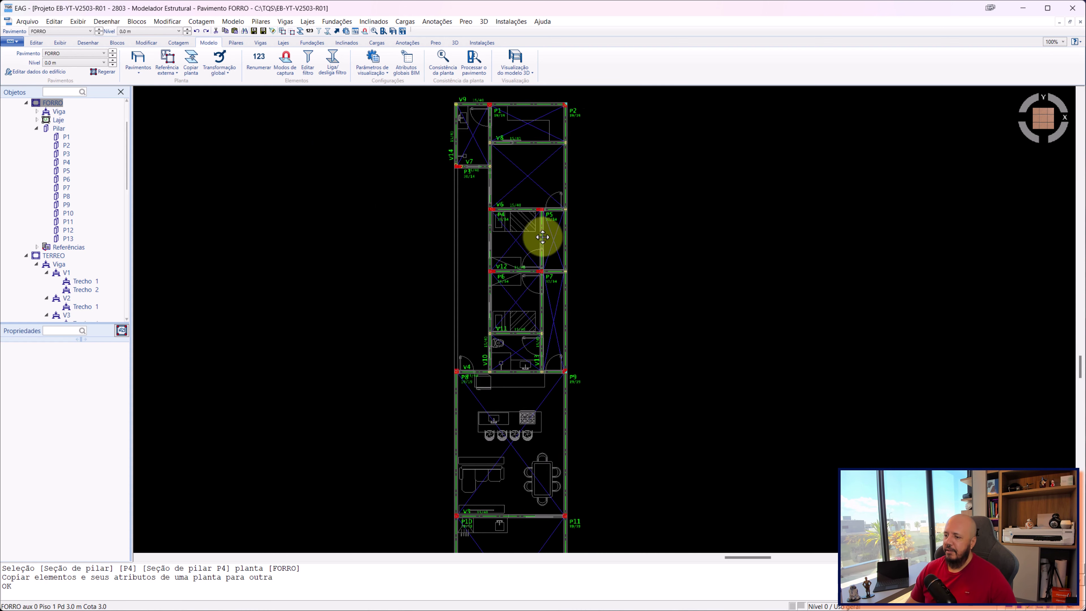
pyautogui.moveTo(538, 235); pyautogui.dragTo(550, 235, button='middle')
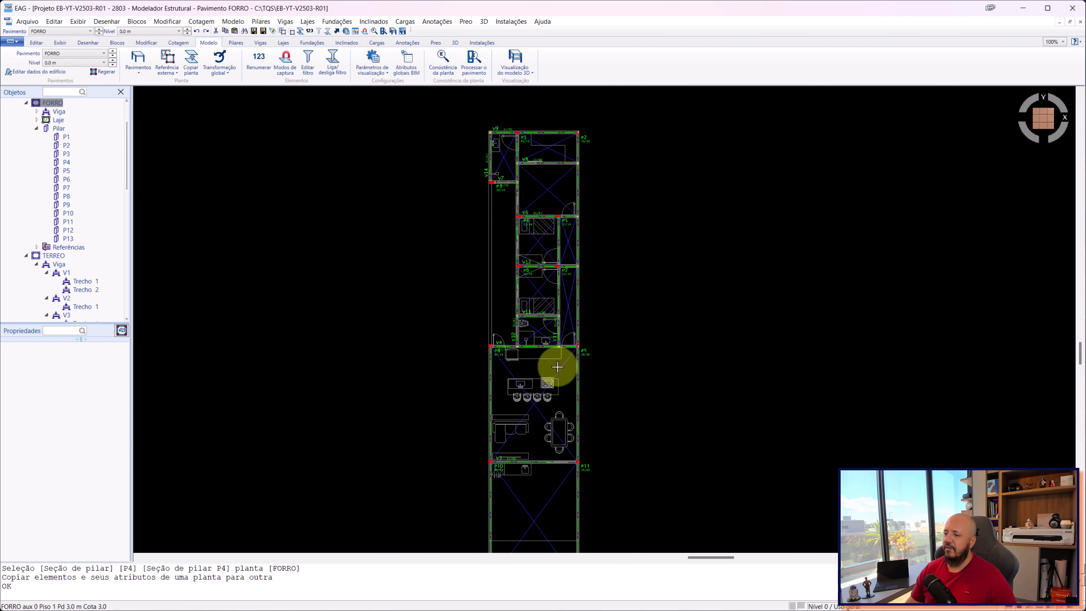
pyautogui.moveTo(557, 368); pyautogui.dragTo(572, 310, button='middle')
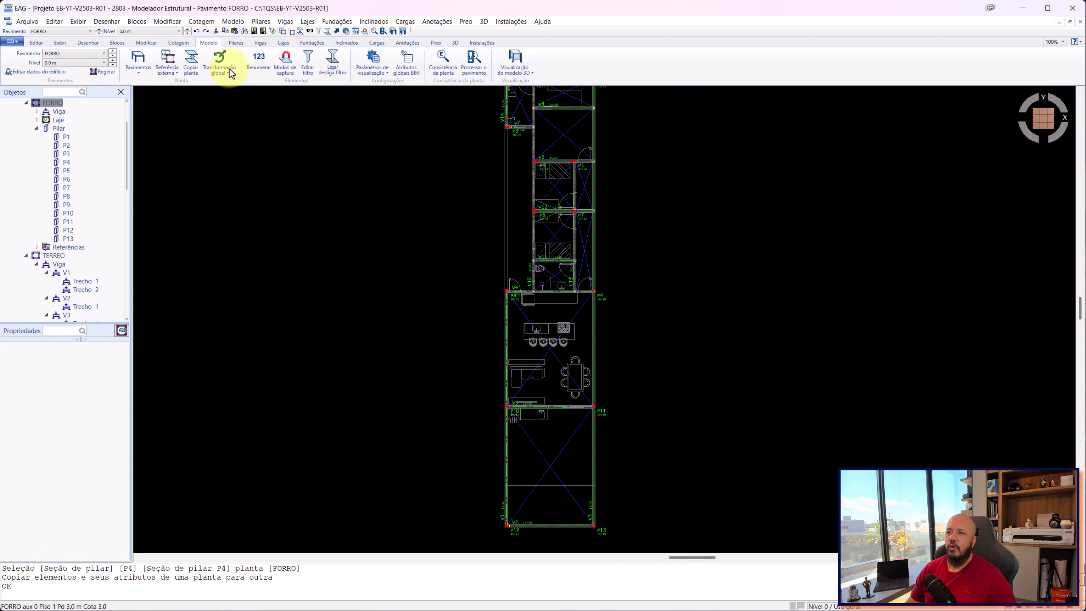
pyautogui.scroll(-1, 499, 174)
pyautogui.scroll(-1, 492, 194)
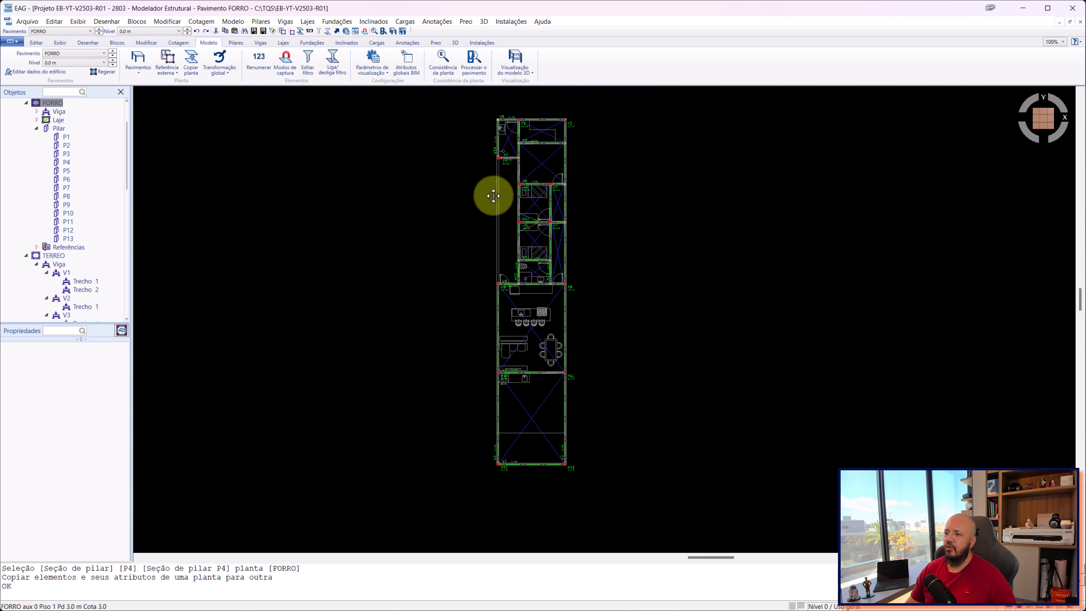
pyautogui.click(262, 42)
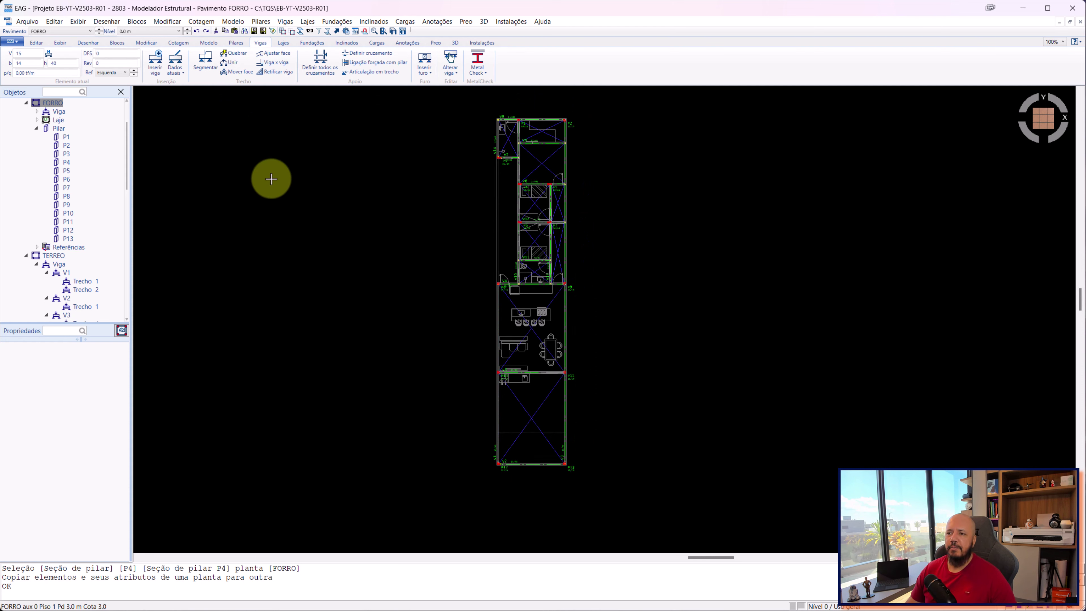
# - Window-select the FORRO beams and give them Largura 14 and Altura 40 cm
pyautogui.click(449, 76)
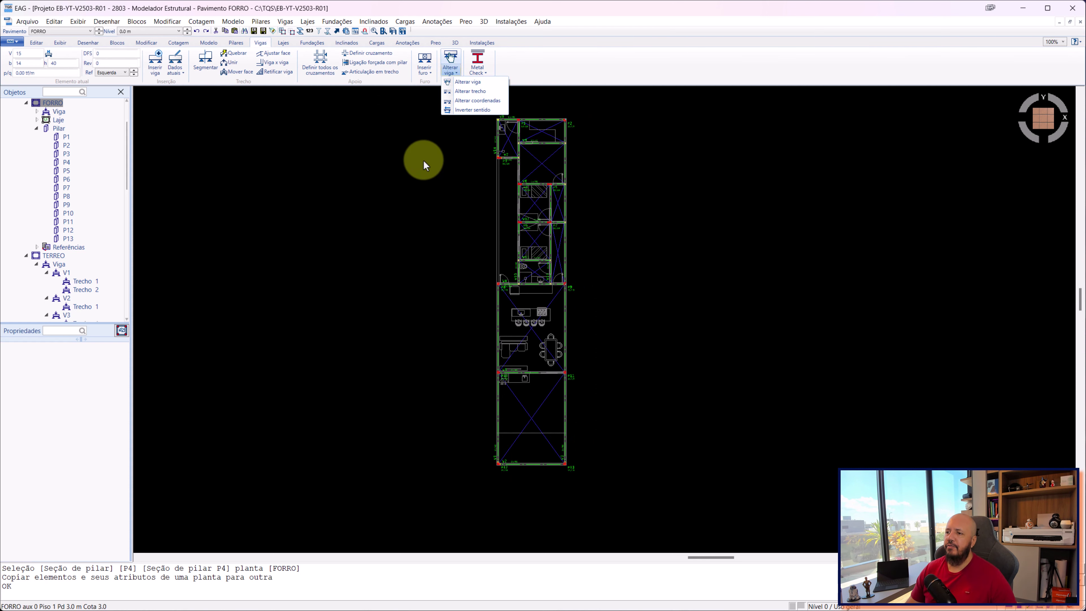
pyautogui.click(468, 81)
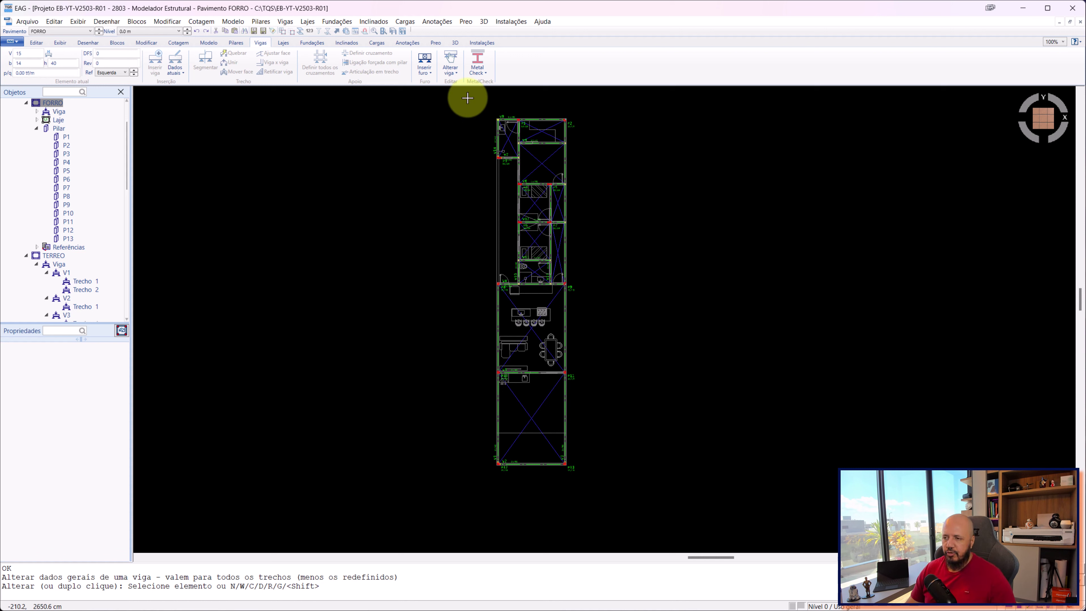
pyautogui.click(467, 98)
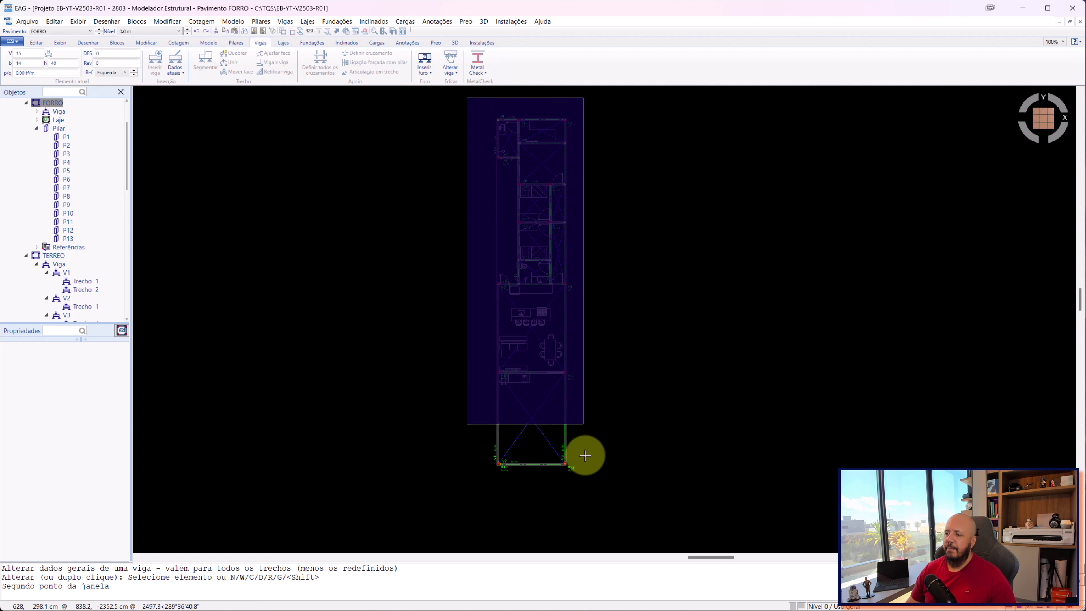
pyautogui.click(597, 499)
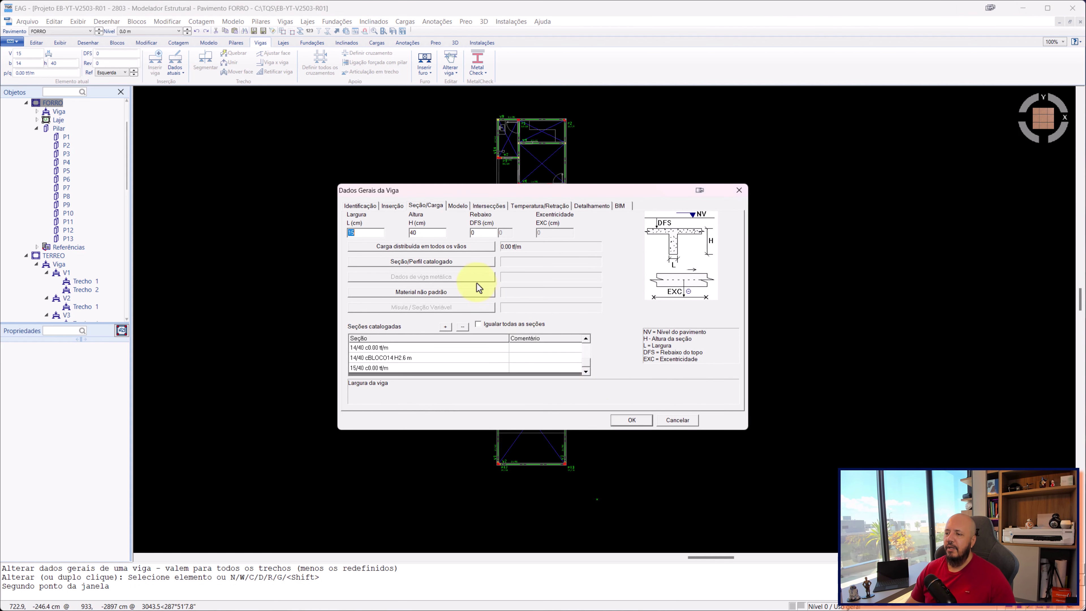
pyautogui.moveTo(478, 189); pyautogui.dragTo(490, 196)
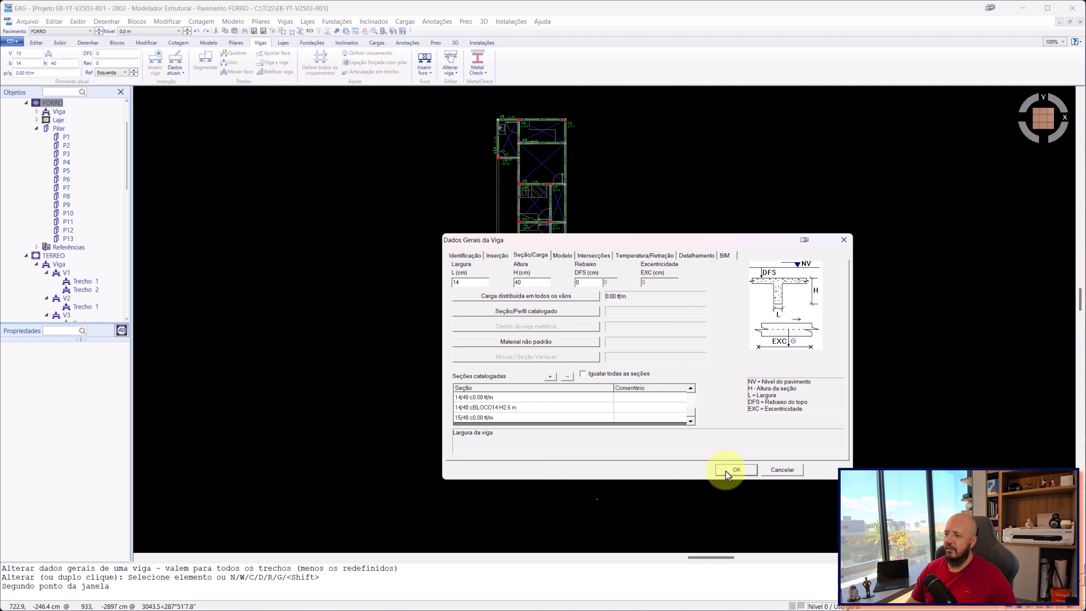
pyautogui.click(735, 469)
pyautogui.scroll(2, 557, 429)
pyautogui.scroll(2, 508, 436)
pyautogui.scroll(2, 462, 411)
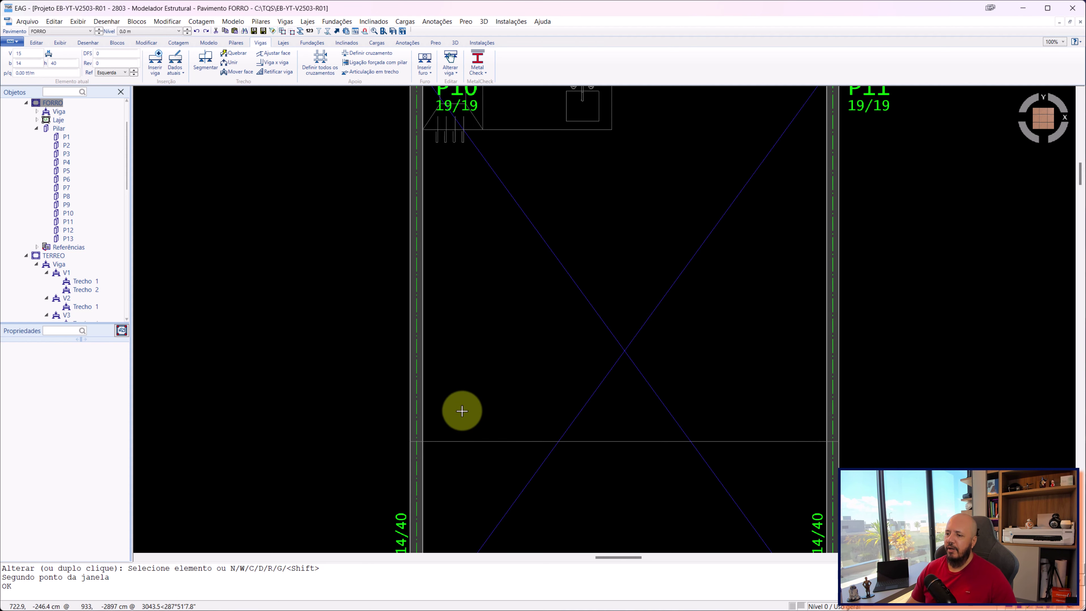
pyautogui.scroll(-2, 453, 153)
pyautogui.scroll(2, 385, 414)
pyautogui.scroll(2, 424, 424)
pyautogui.scroll(2, 416, 414)
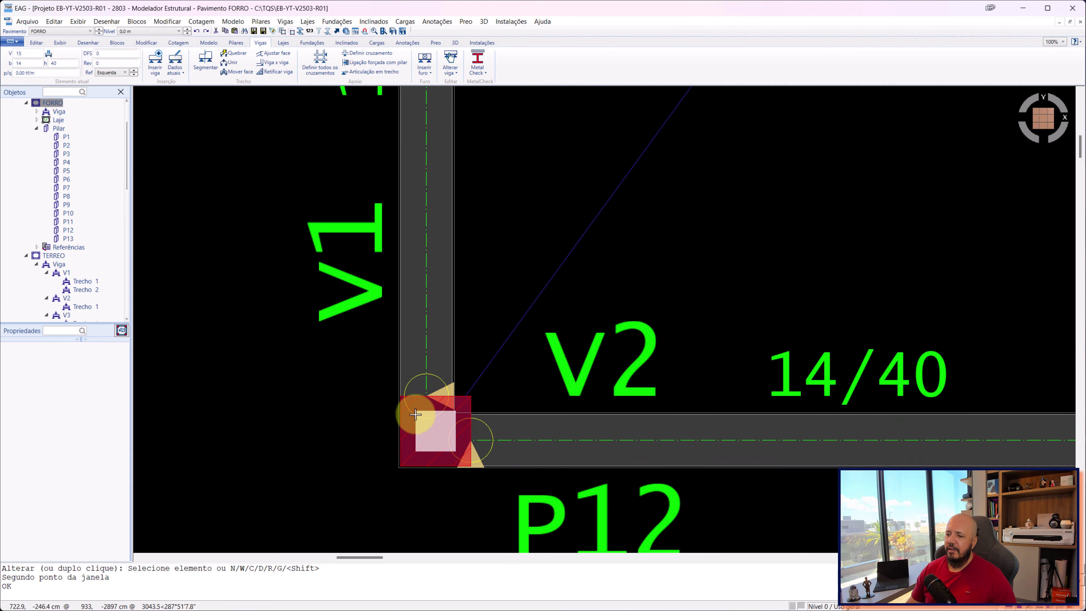
pyautogui.scroll(1, 413, 416)
pyautogui.scroll(-3, 513, 424)
pyautogui.scroll(2, 235, 357)
pyautogui.scroll(-2, 804, 360)
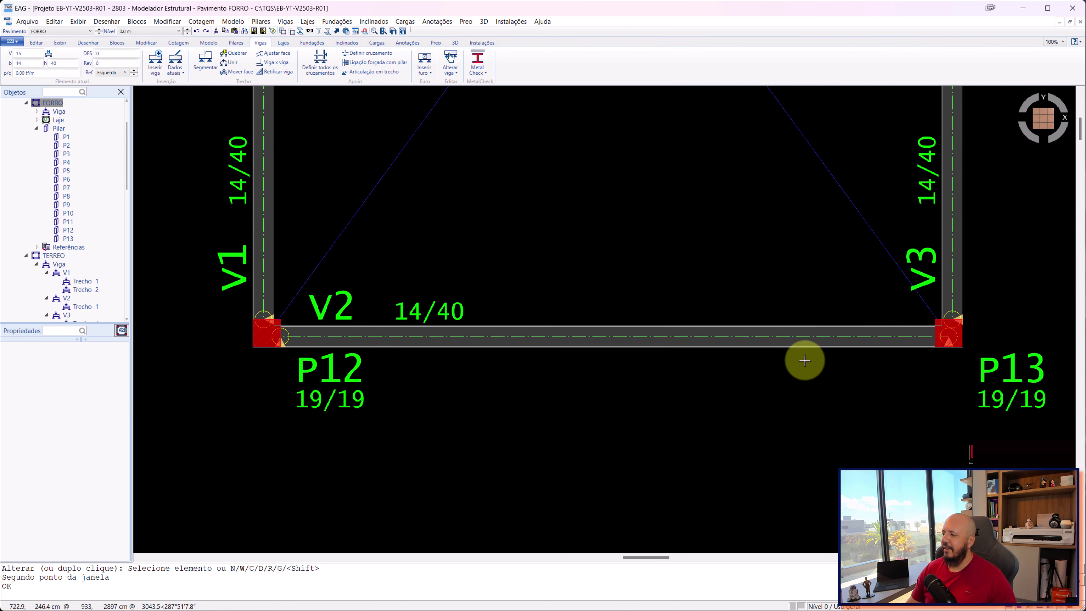
pyautogui.scroll(1, 727, 357)
pyautogui.scroll(3, 739, 347)
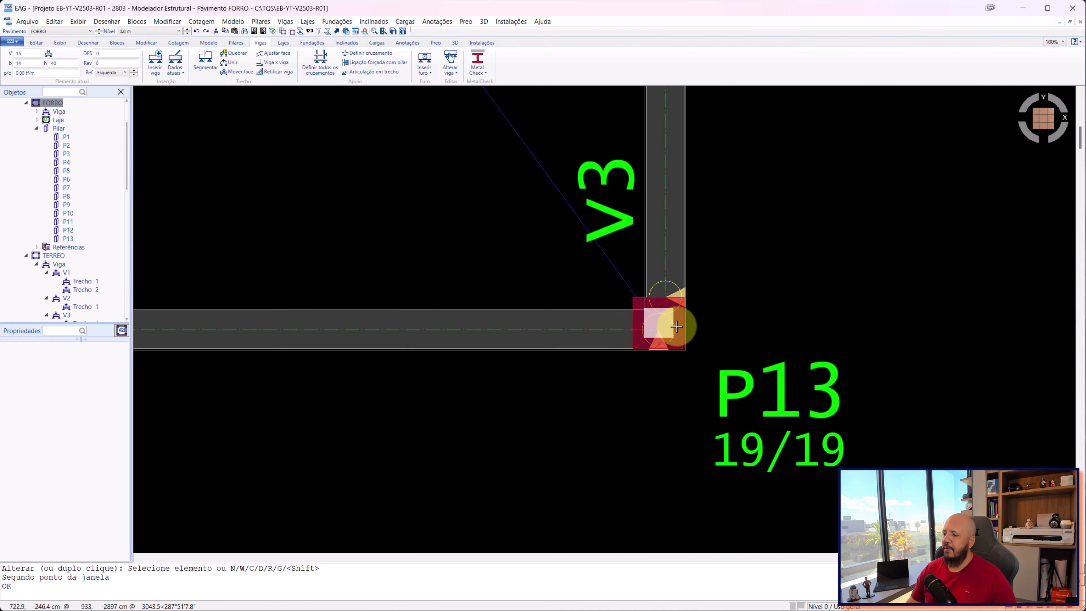
pyautogui.scroll(-3, 676, 327)
pyautogui.moveTo(633, 138)
pyautogui.mouseDown(button='middle')
pyautogui.moveTo(635, 448)
pyautogui.moveTo(652, 420)
pyautogui.moveTo(686, 229)
pyautogui.mouseUp(button='middle')
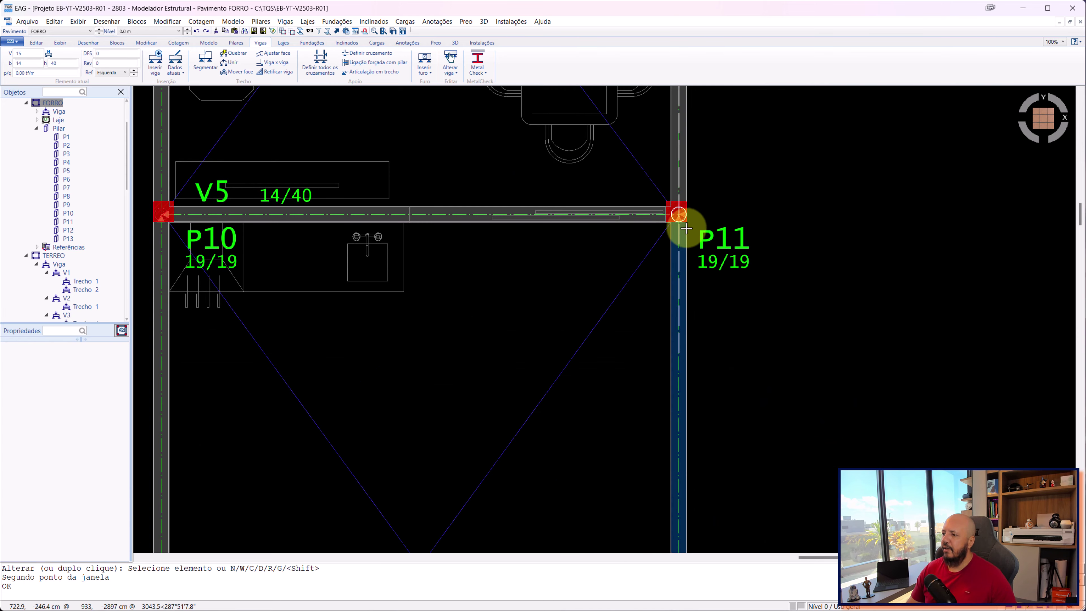
pyautogui.scroll(2, 685, 228)
pyautogui.scroll(2, 623, 187)
pyautogui.scroll(-2, 473, 197)
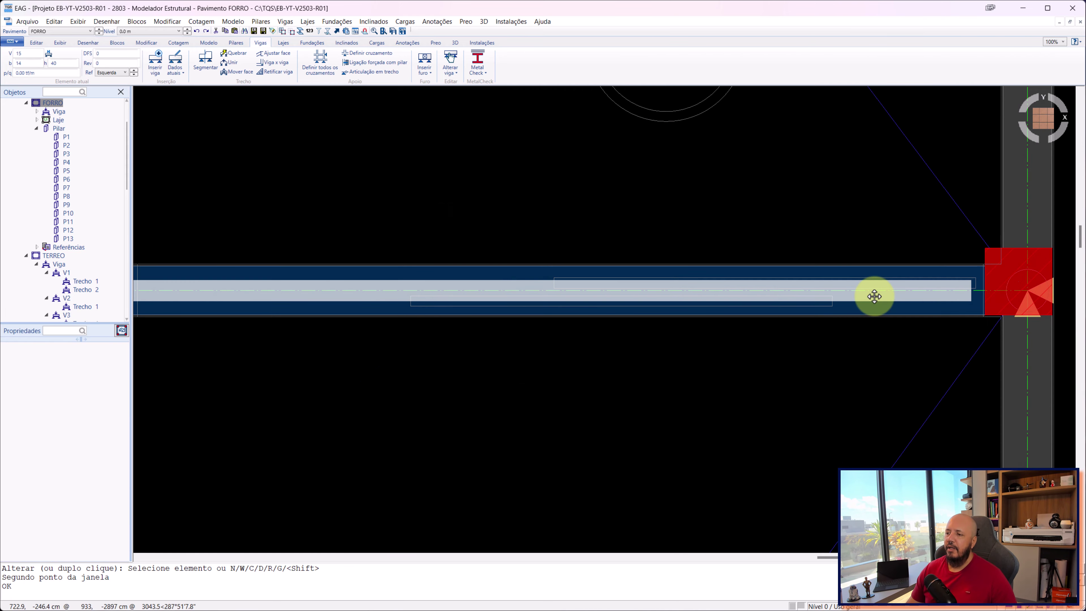
pyautogui.scroll(-5, 873, 296)
pyautogui.moveTo(427, 224)
pyautogui.mouseDown(button='middle')
pyautogui.moveTo(708, 291)
pyautogui.moveTo(510, 341)
pyautogui.mouseUp(button='middle')
pyautogui.scroll(-1, 550, 163)
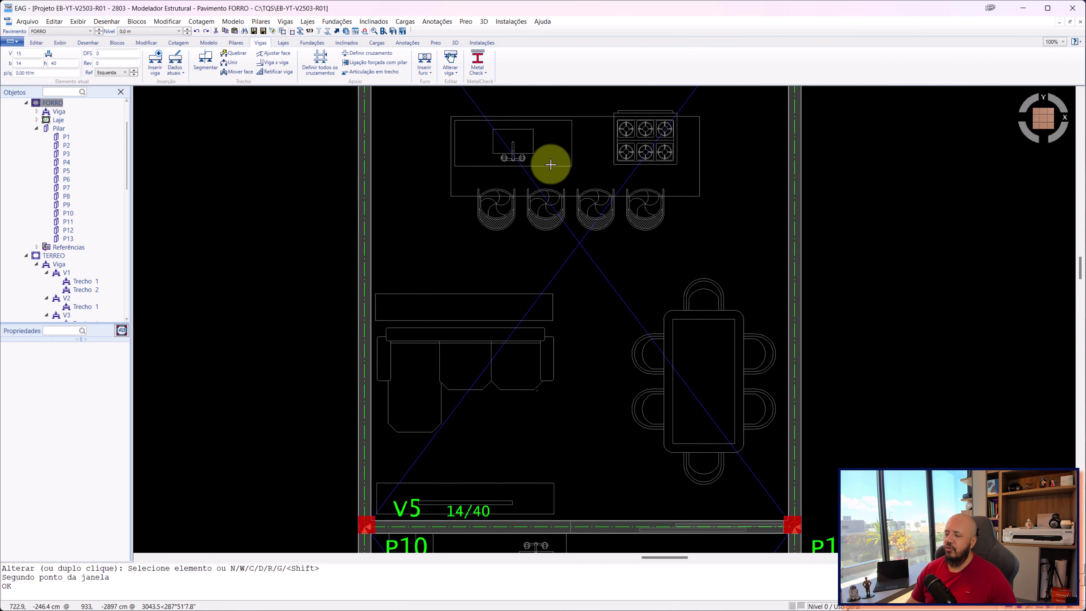
pyautogui.moveTo(550, 163); pyautogui.dragTo(516, 403, button='middle')
pyautogui.scroll(5, 301, 157)
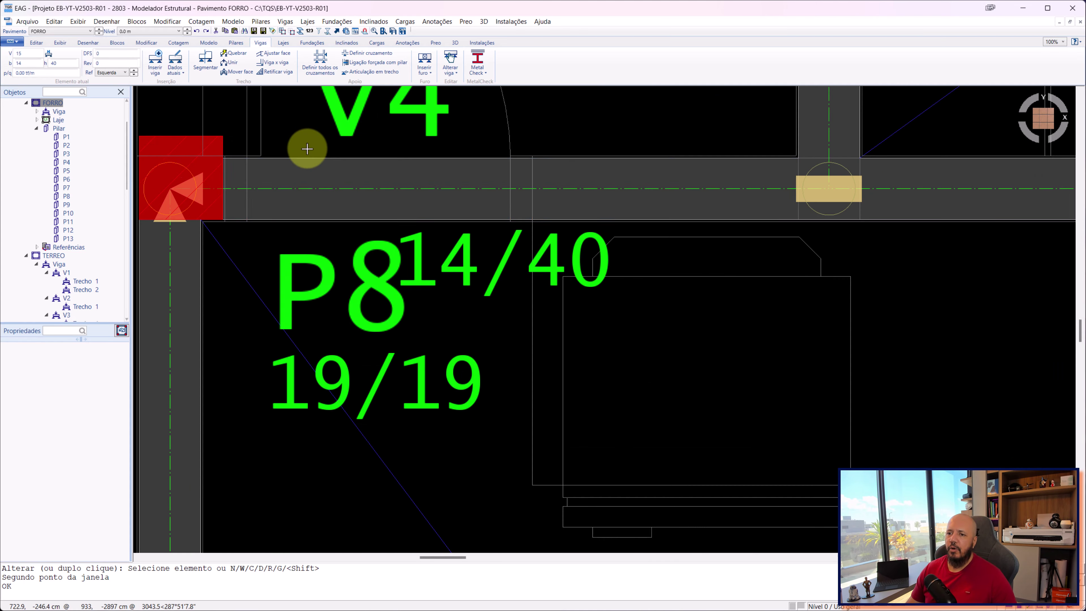
pyautogui.scroll(1, 305, 148)
pyautogui.scroll(-4, 433, 169)
pyautogui.moveTo(775, 211); pyautogui.dragTo(309, 274, button='middle')
pyautogui.scroll(-1, 308, 274)
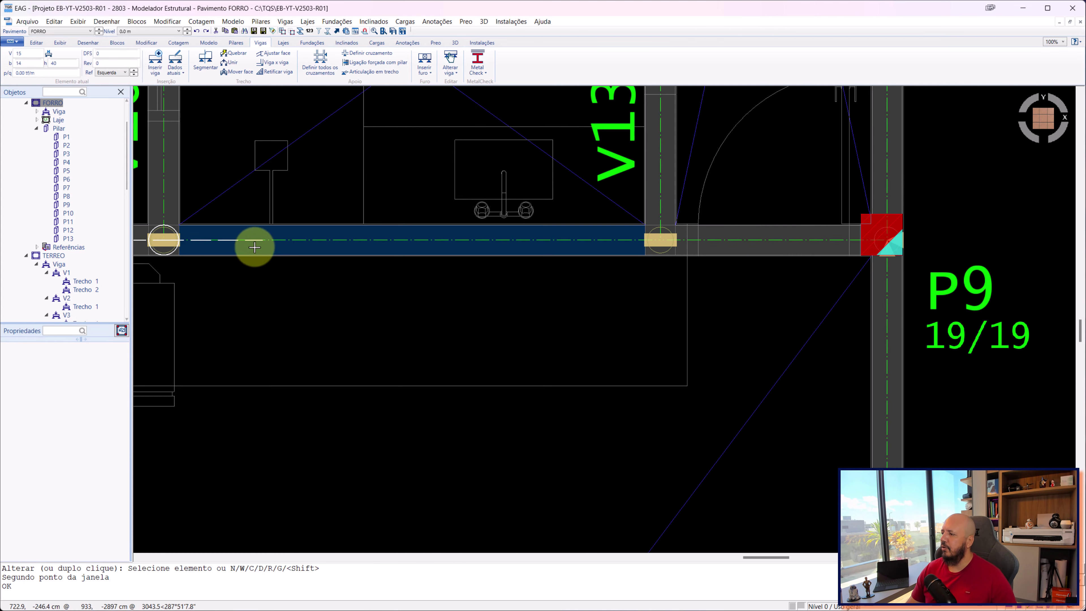
pyautogui.scroll(-1, 254, 243)
pyautogui.moveTo(509, 207); pyautogui.dragTo(485, 396, button='middle')
pyautogui.moveTo(459, 266); pyautogui.dragTo(516, 444, button='middle')
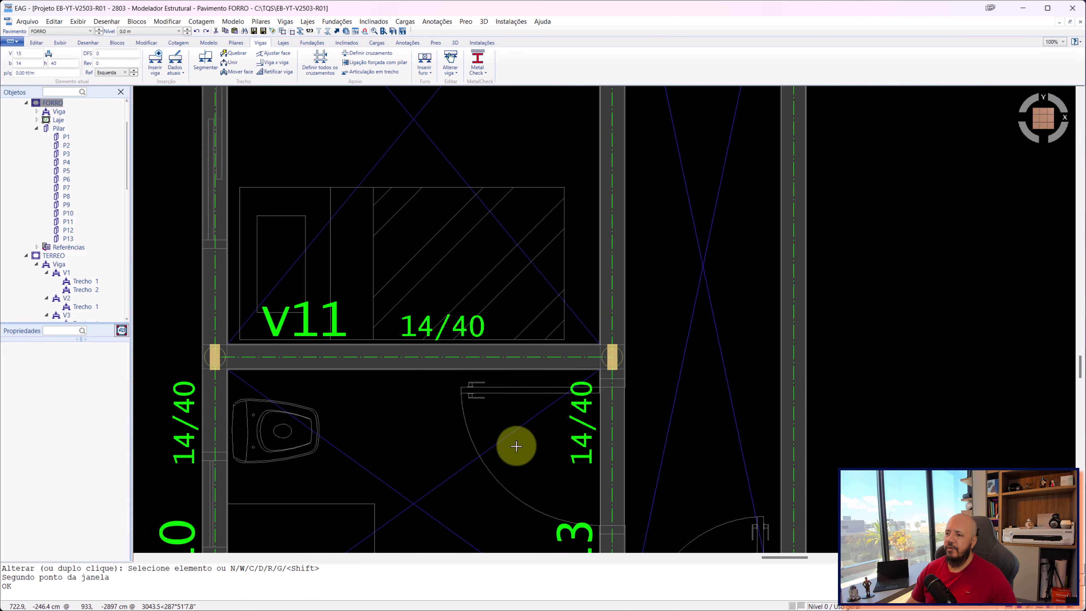
pyautogui.scroll(-2, 517, 289)
pyautogui.scroll(-2, 557, 473)
pyautogui.moveTo(584, 431); pyautogui.dragTo(566, 321, button='middle')
pyautogui.scroll(-1, 584, 252)
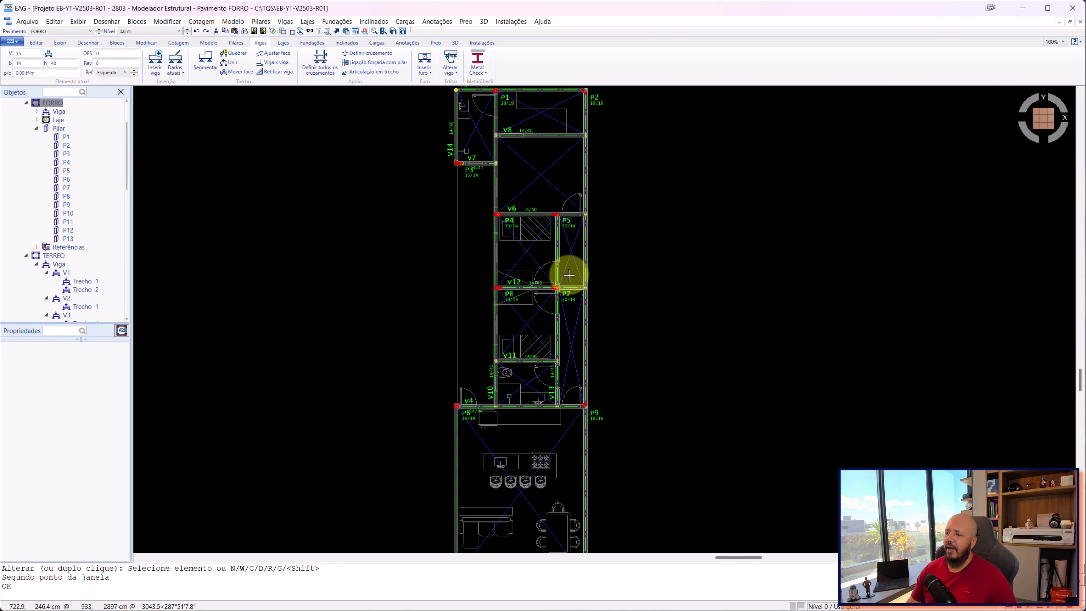
pyautogui.moveTo(565, 274)
pyautogui.mouseDown(button='middle')
pyautogui.moveTo(570, 383)
pyautogui.moveTo(549, 230)
pyautogui.mouseUp(button='middle')
pyautogui.scroll(-2, 570, 383)
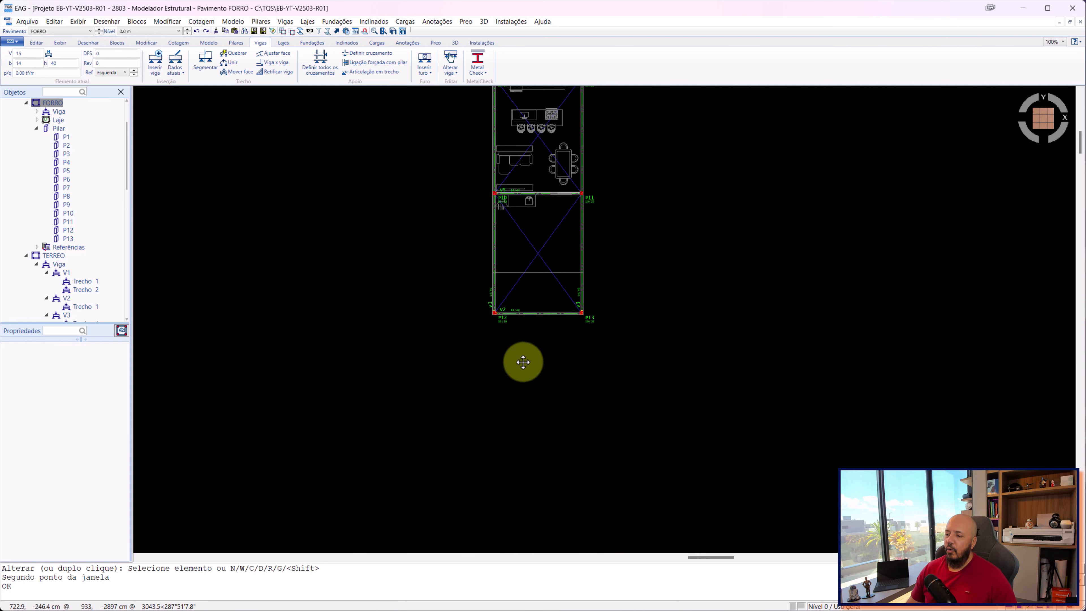
pyautogui.scroll(2, 521, 275)
pyautogui.scroll(3, 523, 284)
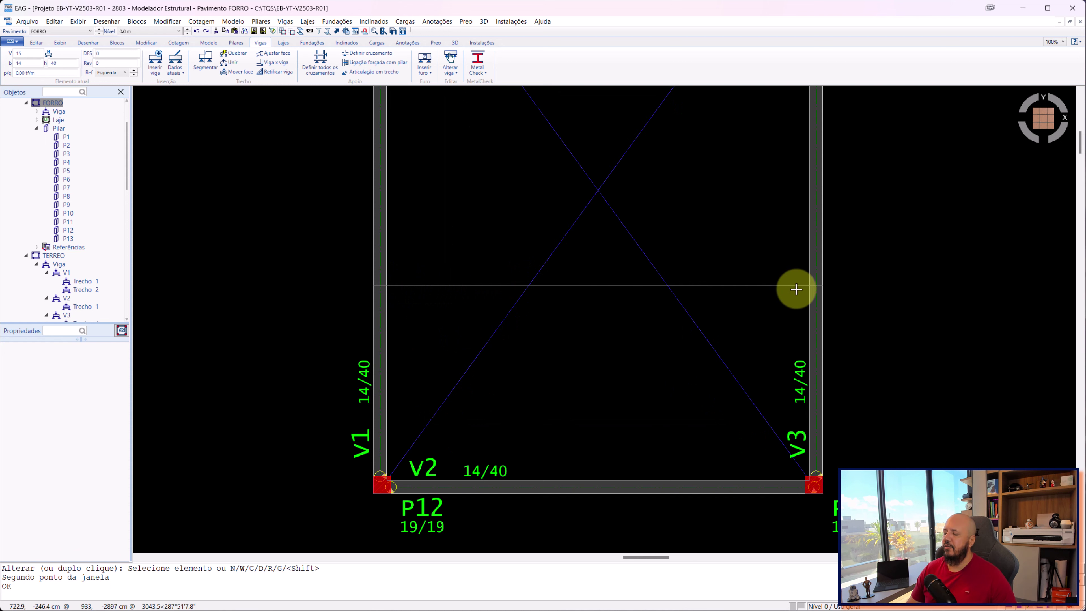
# - Insert right-aligned beam V15 (14/40) from V1's face to V3's face across the bay
pyautogui.click(154, 59)
pyautogui.scroll(3, 368, 285)
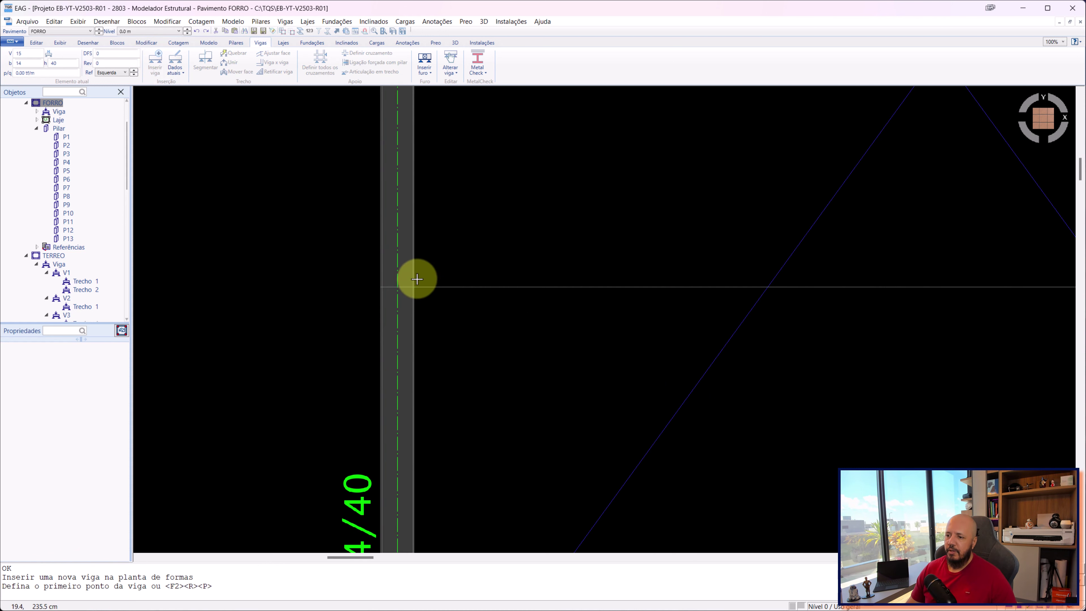
pyautogui.click(412, 288)
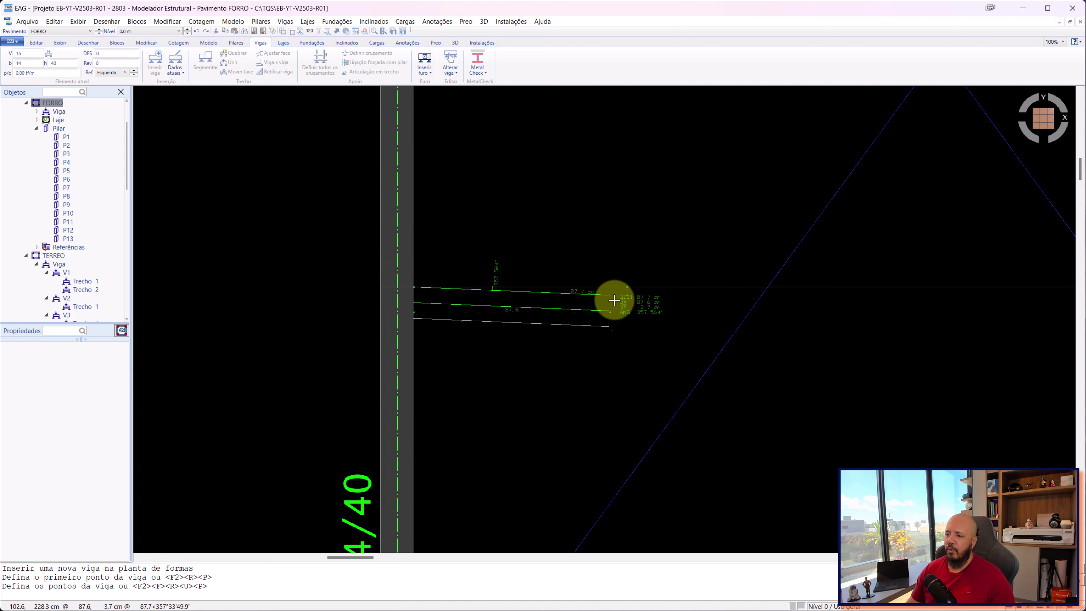
pyautogui.press('f')
pyautogui.scroll(-1, 933, 294)
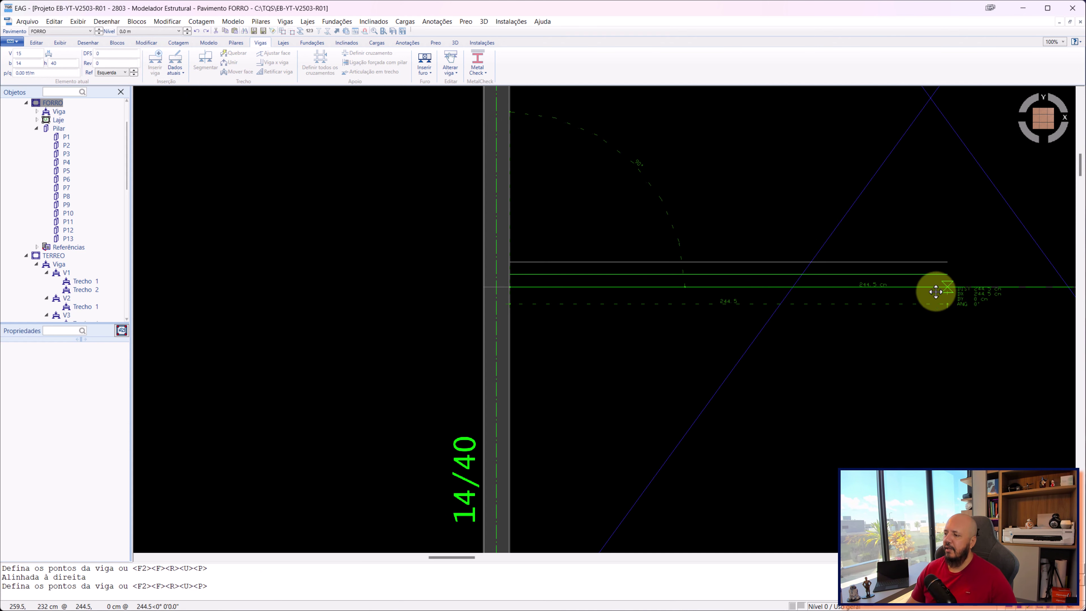
pyautogui.moveTo(933, 293); pyautogui.dragTo(392, 279, button='middle')
pyautogui.scroll(1, 761, 293)
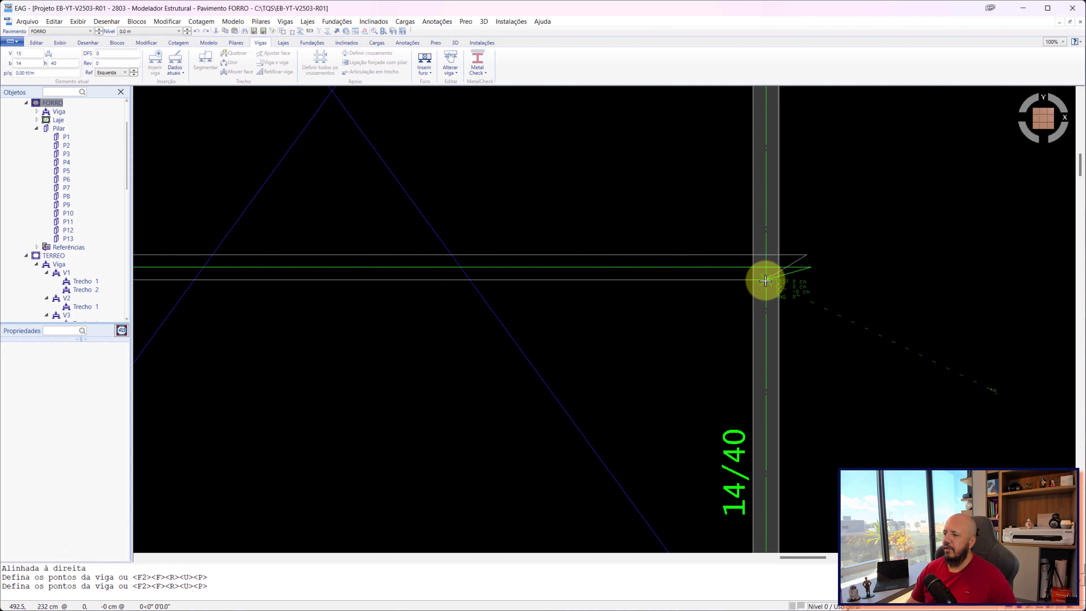
pyautogui.click(765, 280)
pyautogui.press('Return')
pyautogui.scroll(-3, 720, 286)
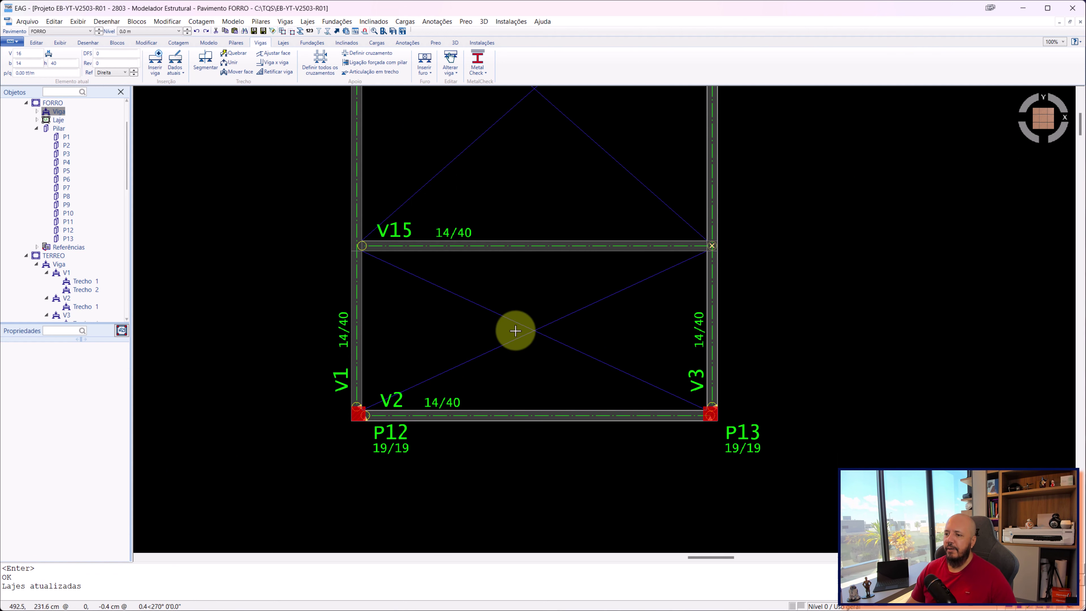
pyautogui.moveTo(598, 249); pyautogui.dragTo(577, 336, button='middle')
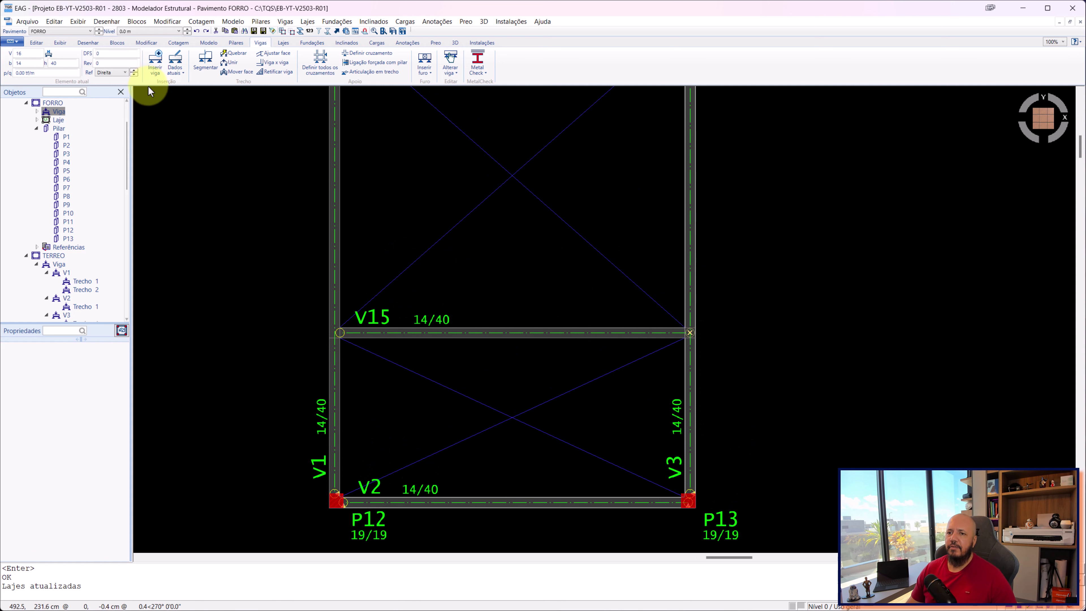
# - Define a V15 crossing onto V3, then undo it
pyautogui.click(328, 60)
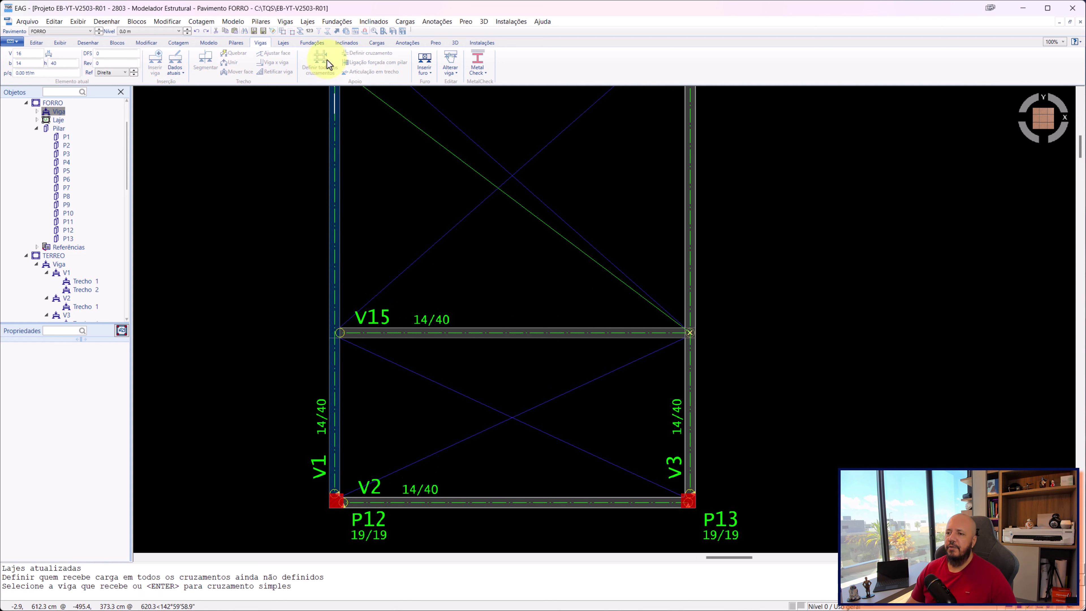
pyautogui.click(684, 291)
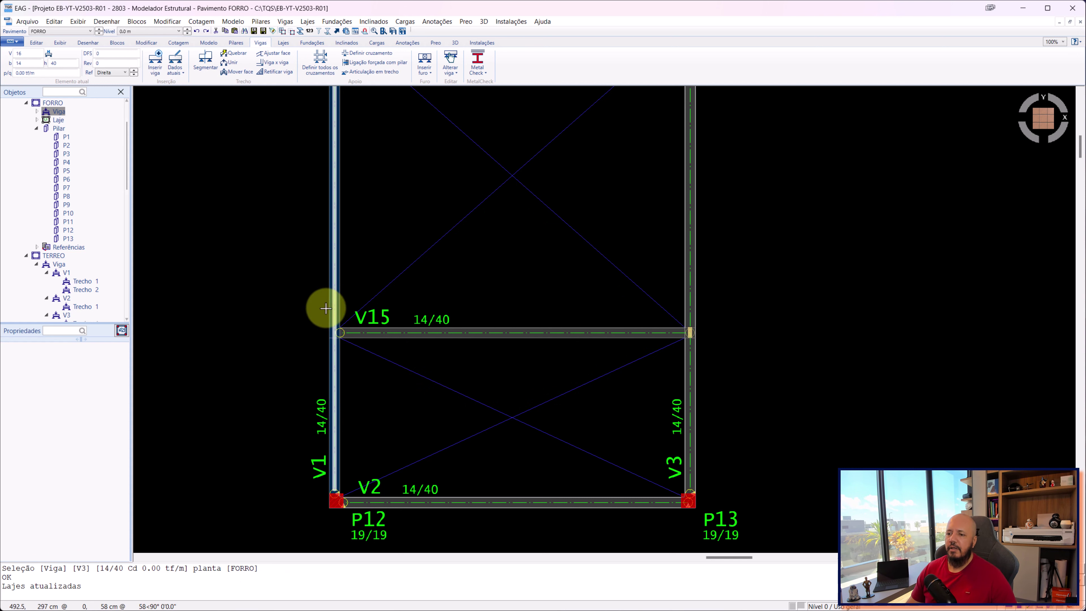
pyautogui.scroll(3, 326, 308)
pyautogui.scroll(2, 334, 363)
pyautogui.click(349, 300)
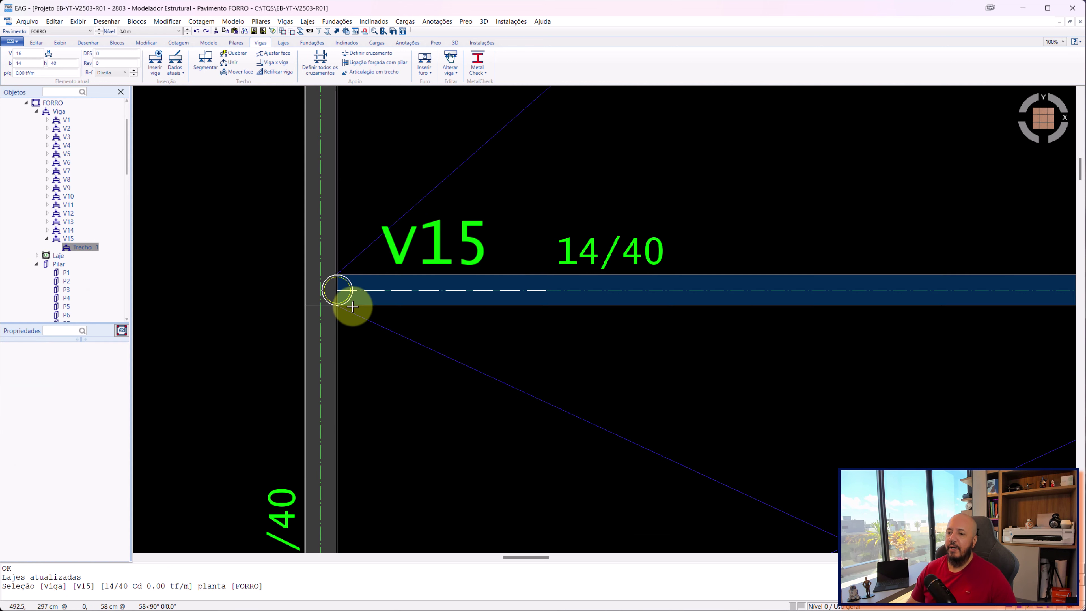
pyautogui.scroll(-5, 352, 307)
pyautogui.hotkey('ctrl', 'z')
# - Move V15's end grip onto V1's axis
pyautogui.scroll(3, 616, 317)
pyautogui.scroll(2, 620, 274)
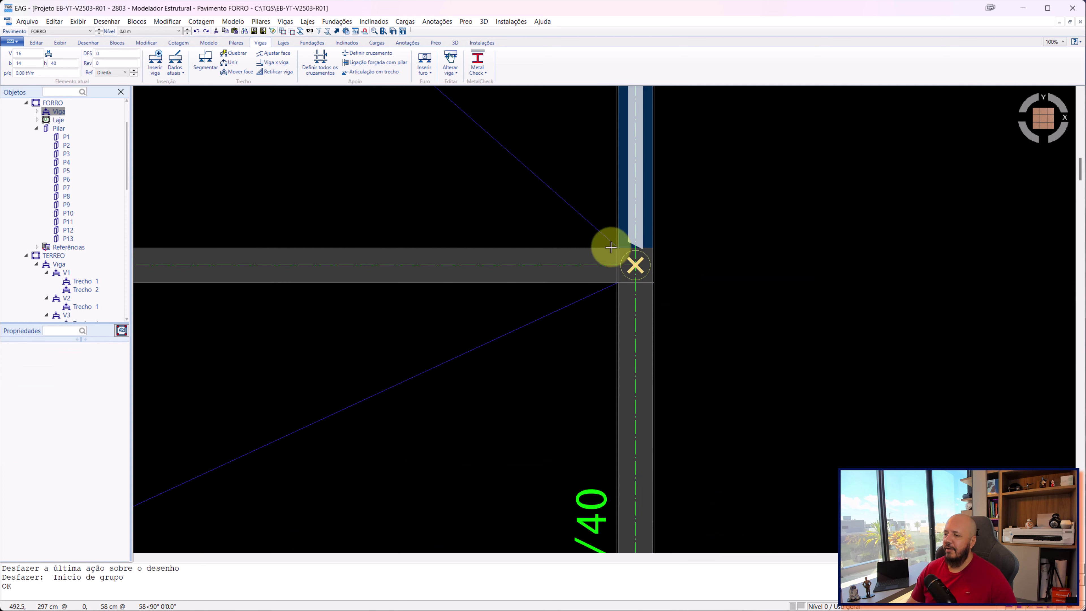
pyautogui.scroll(-3, 501, 286)
pyautogui.moveTo(279, 250); pyautogui.dragTo(458, 277, button='middle')
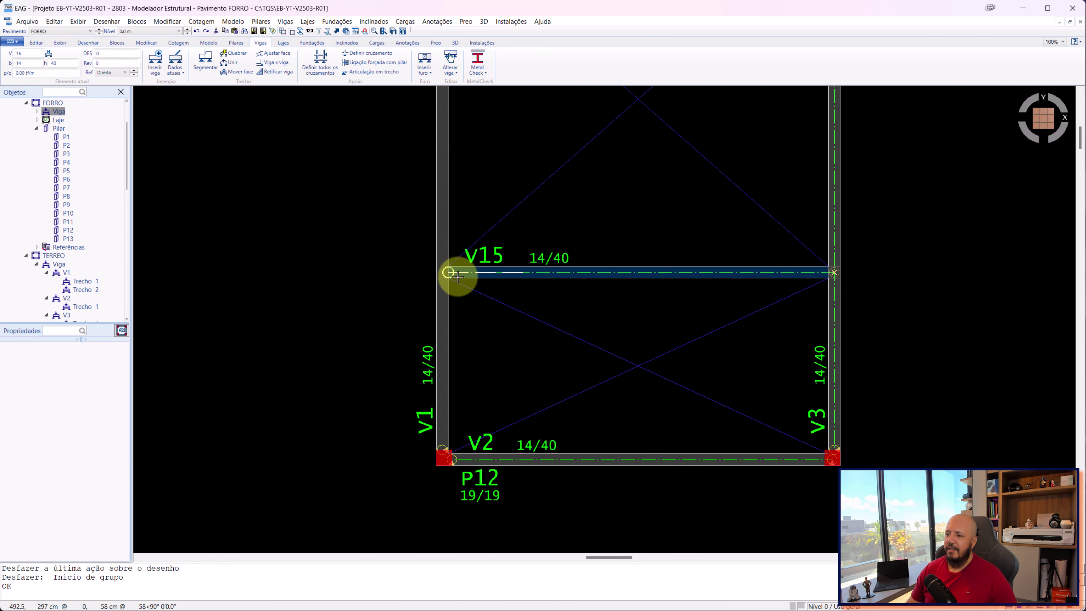
pyautogui.scroll(4, 458, 277)
pyautogui.scroll(1, 424, 262)
pyautogui.click(448, 269)
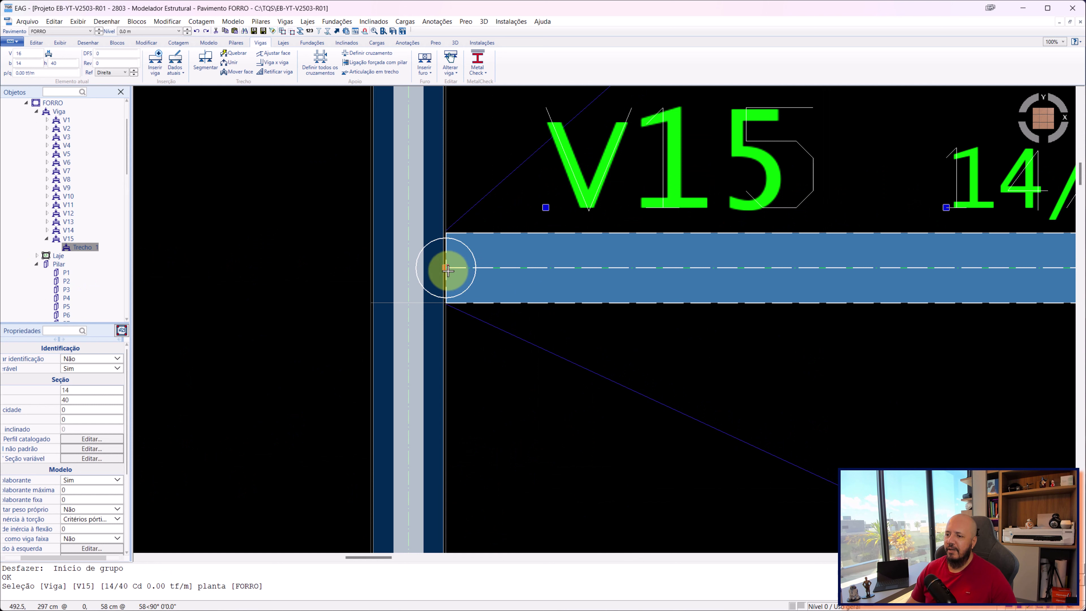
pyautogui.click(447, 269)
pyautogui.click(407, 266)
pyautogui.scroll(-3, 623, 274)
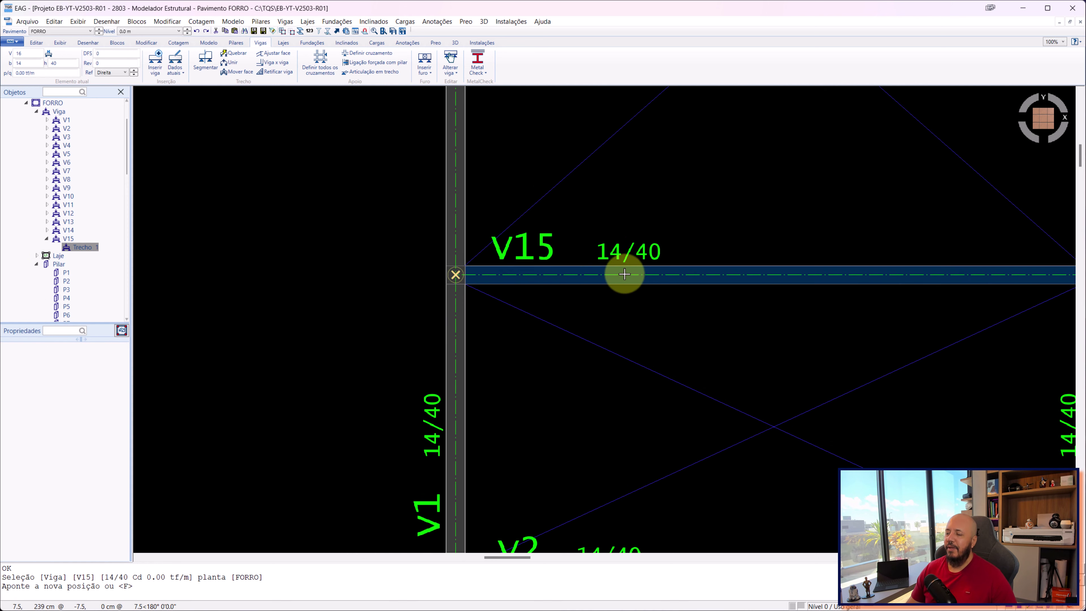
pyautogui.scroll(-2, 618, 266)
pyautogui.moveTo(707, 283); pyautogui.dragTo(647, 287, button='middle')
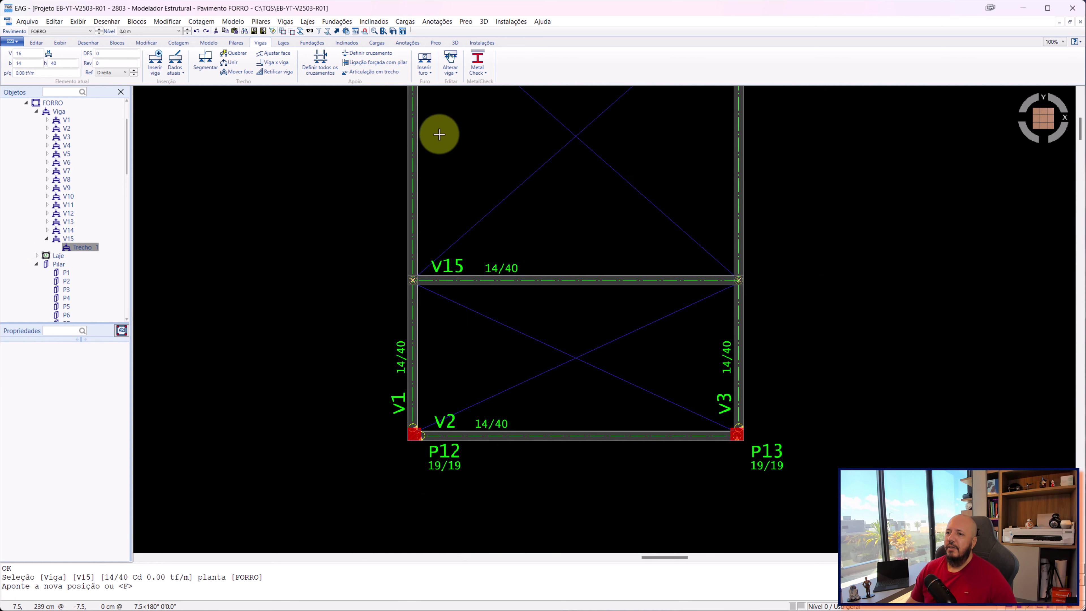
# - Define all remaining crossings, choosing V1 and V3 as the beams receiving V15
pyautogui.click(328, 76)
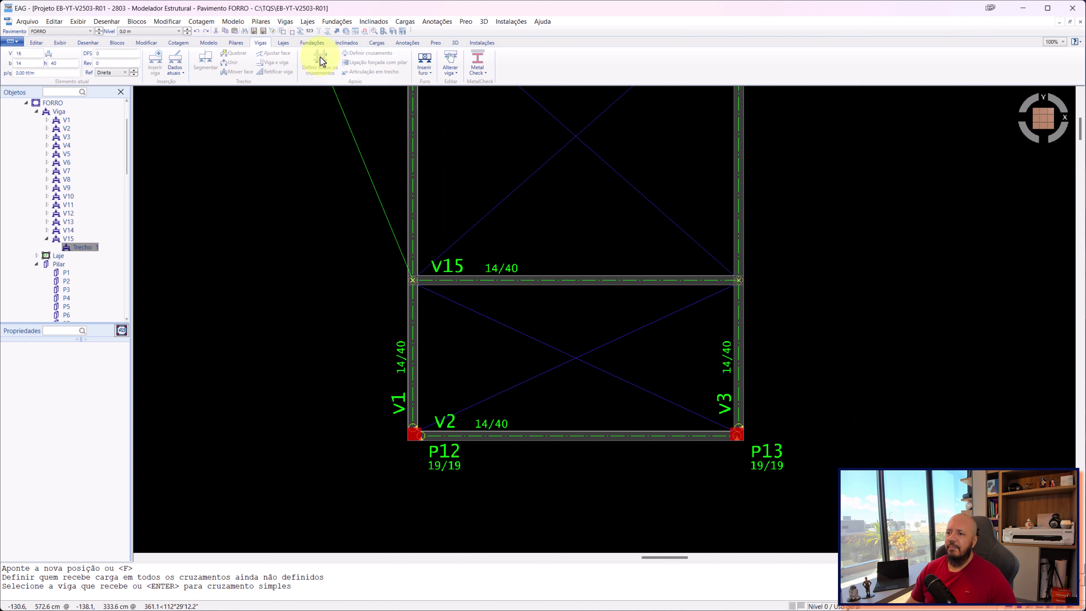
pyautogui.scroll(3, 423, 312)
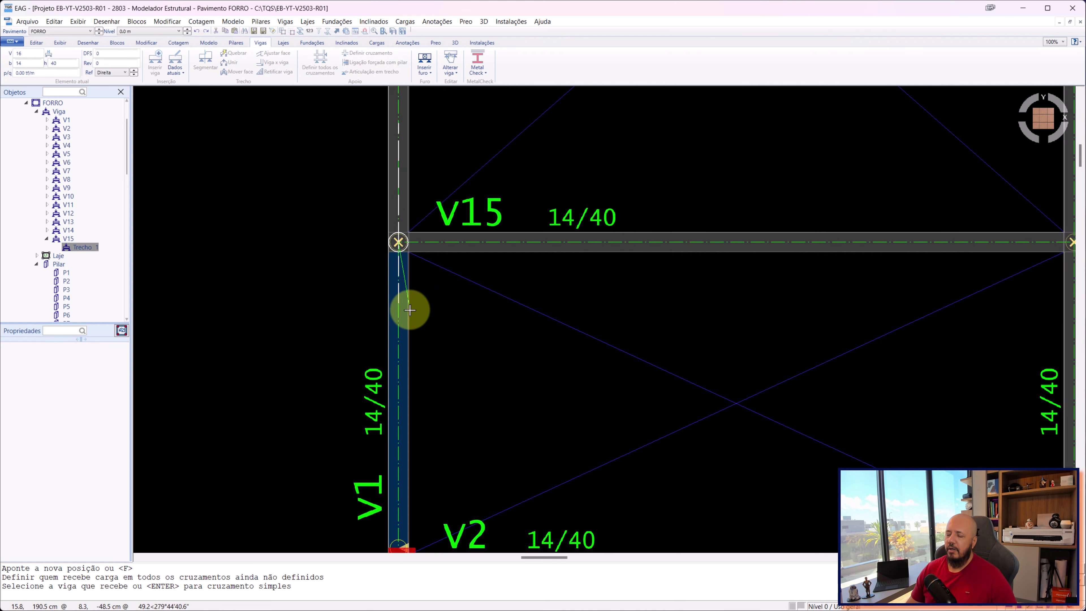
pyautogui.click(409, 308)
pyautogui.scroll(-3, 456, 318)
pyautogui.scroll(3, 494, 363)
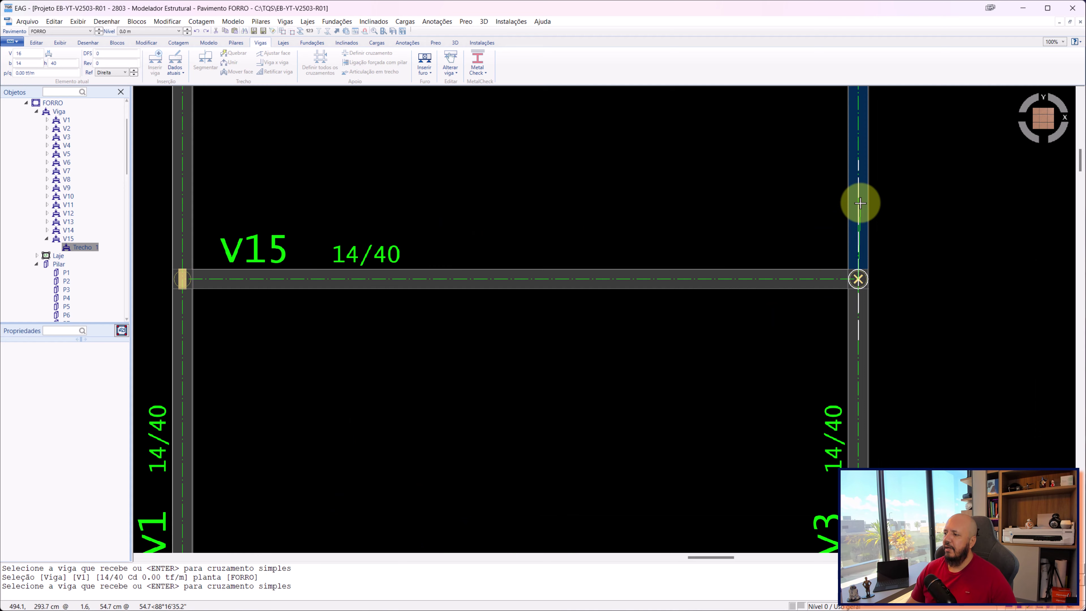
pyautogui.click(859, 199)
pyautogui.scroll(-2, 720, 240)
pyautogui.scroll(-2, 681, 240)
pyautogui.scroll(-1, 645, 277)
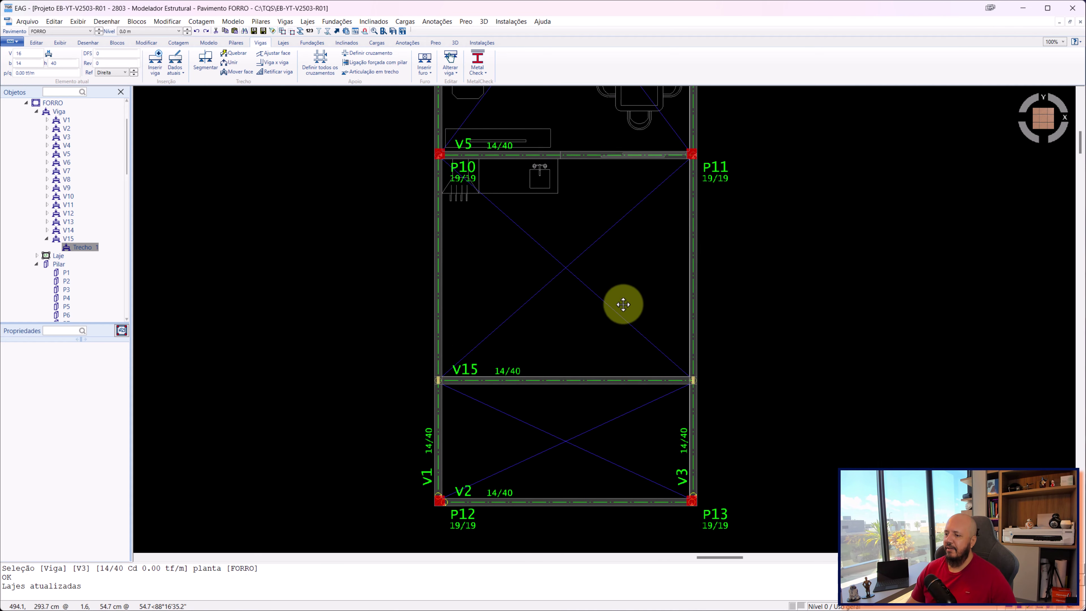
pyautogui.scroll(2, 580, 424)
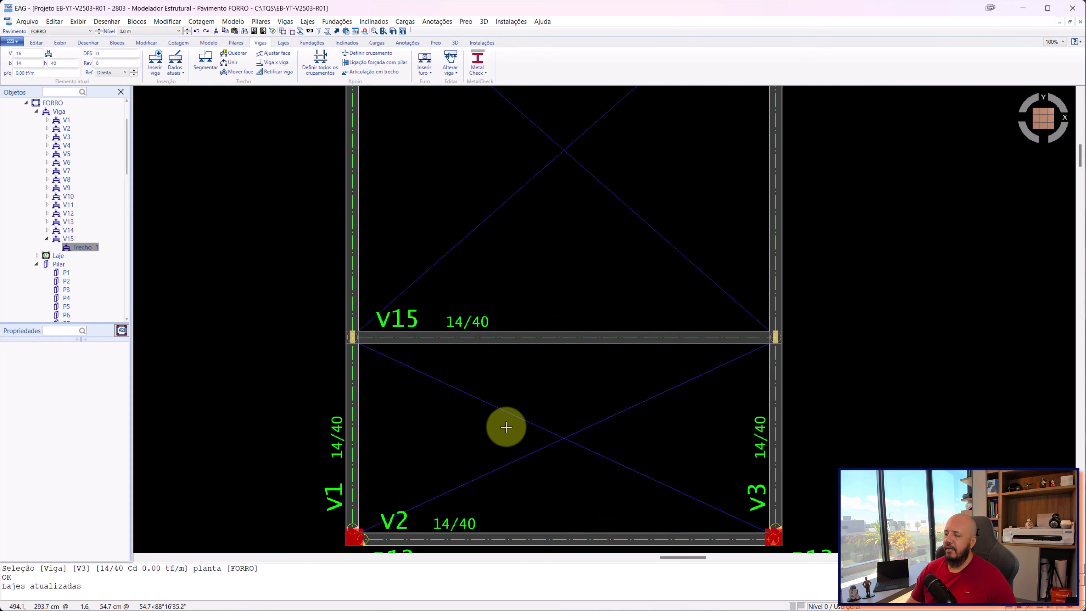
pyautogui.scroll(-2, 506, 427)
pyautogui.moveTo(521, 274); pyautogui.dragTo(514, 473, button='middle')
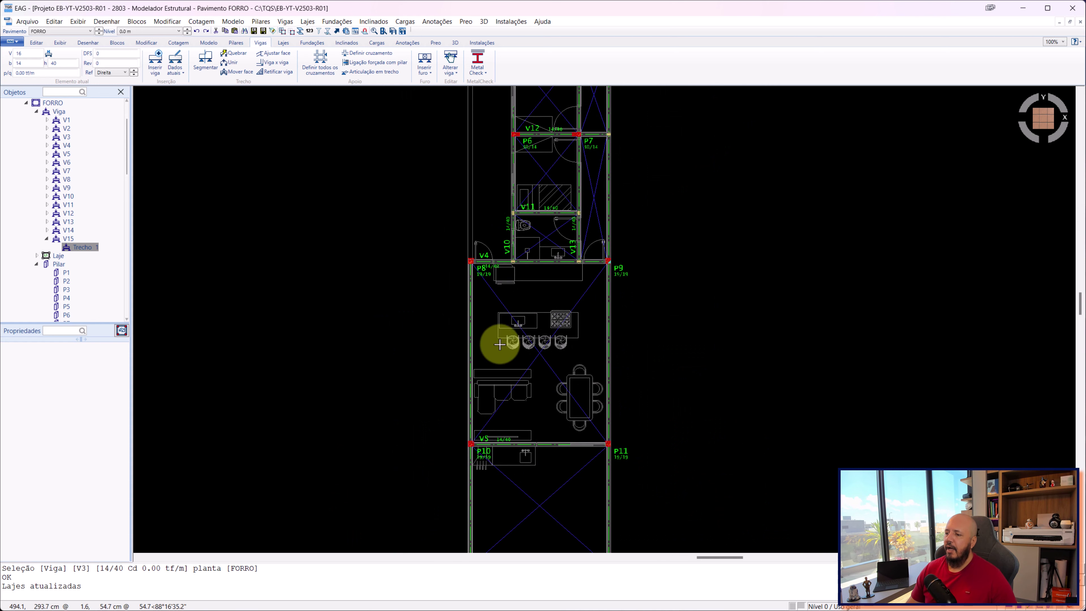
pyautogui.moveTo(548, 300); pyautogui.dragTo(538, 418, button='middle')
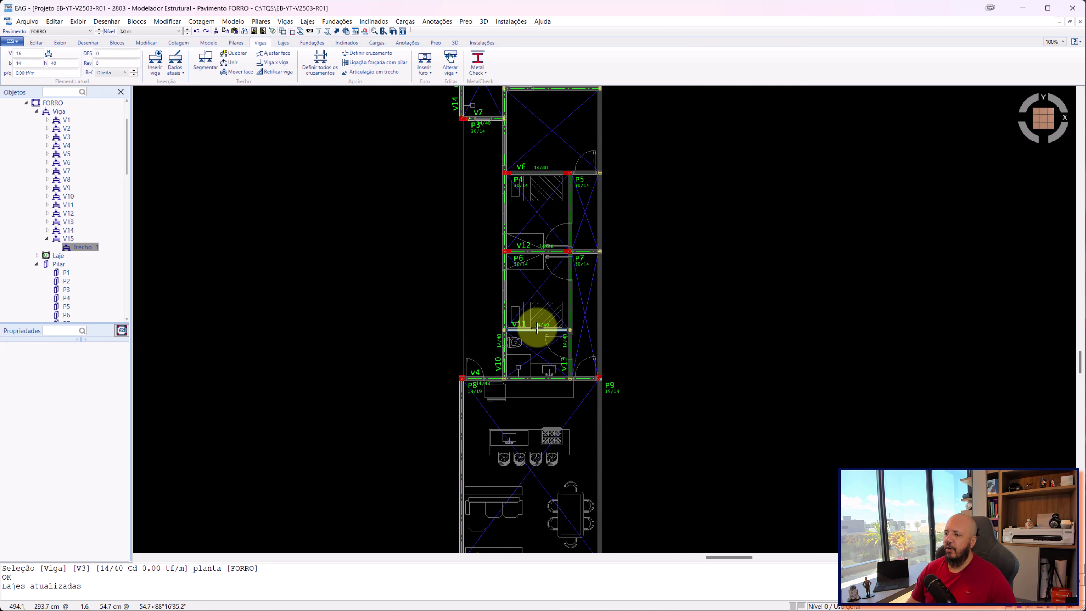
pyautogui.scroll(2, 537, 327)
pyautogui.scroll(2, 562, 331)
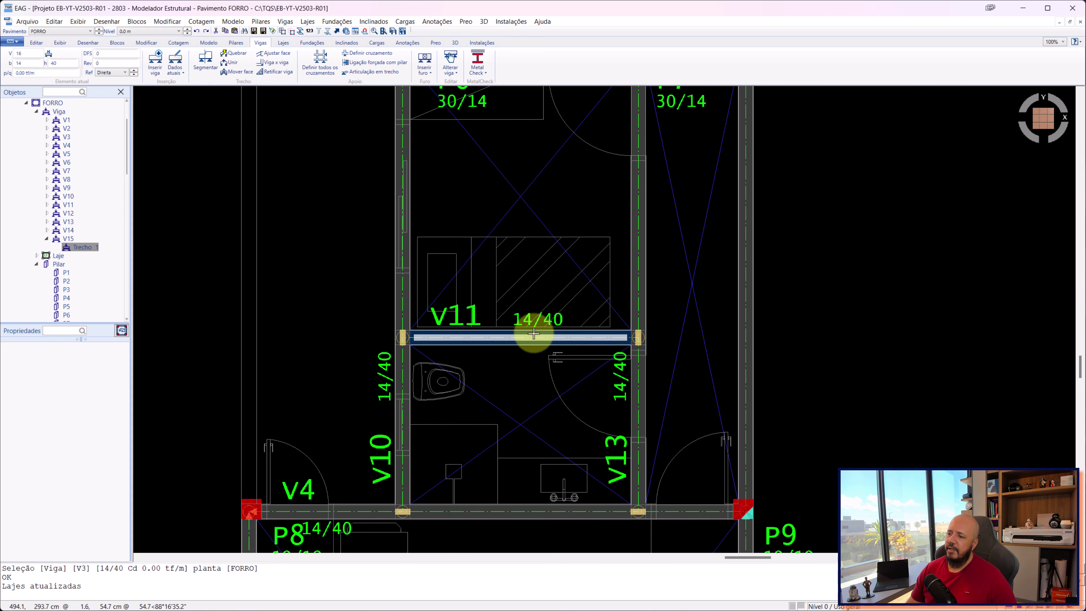
pyautogui.scroll(-3, 533, 333)
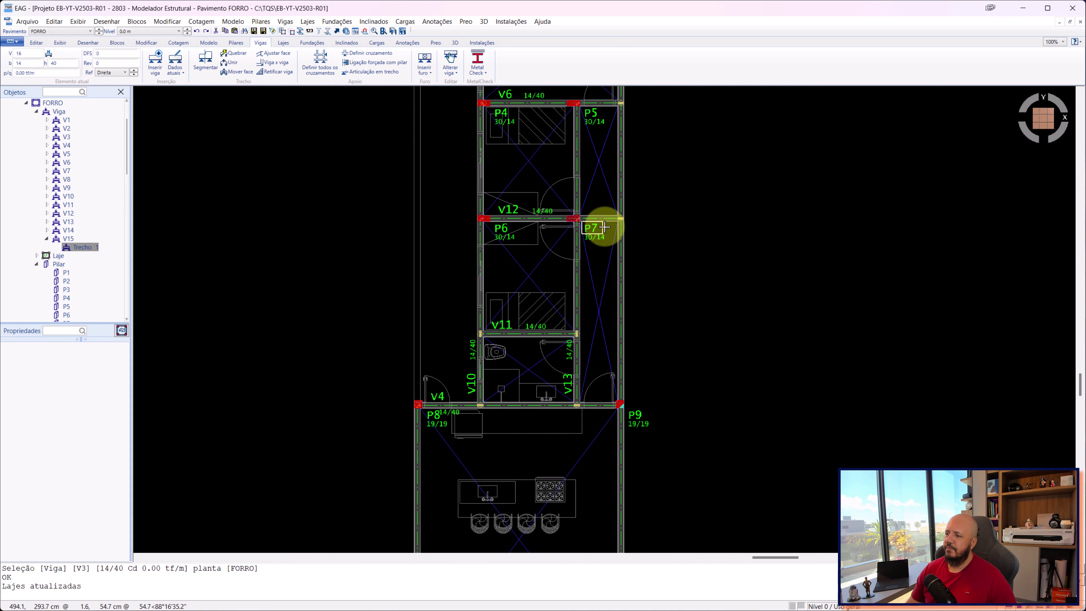
pyautogui.scroll(3, 595, 241)
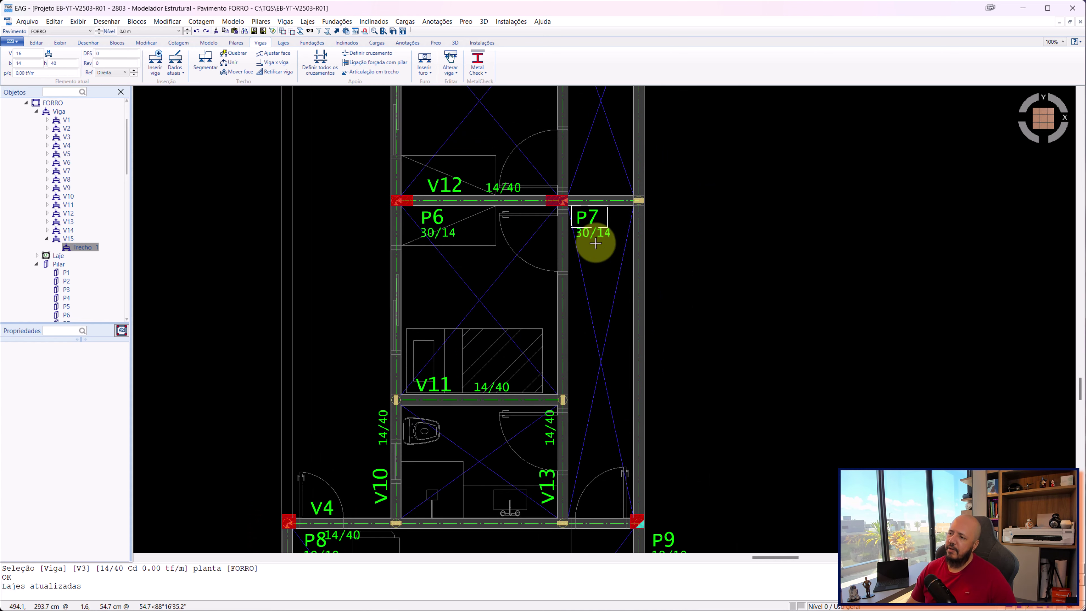
pyautogui.scroll(-4, 592, 236)
pyautogui.scroll(1, 613, 275)
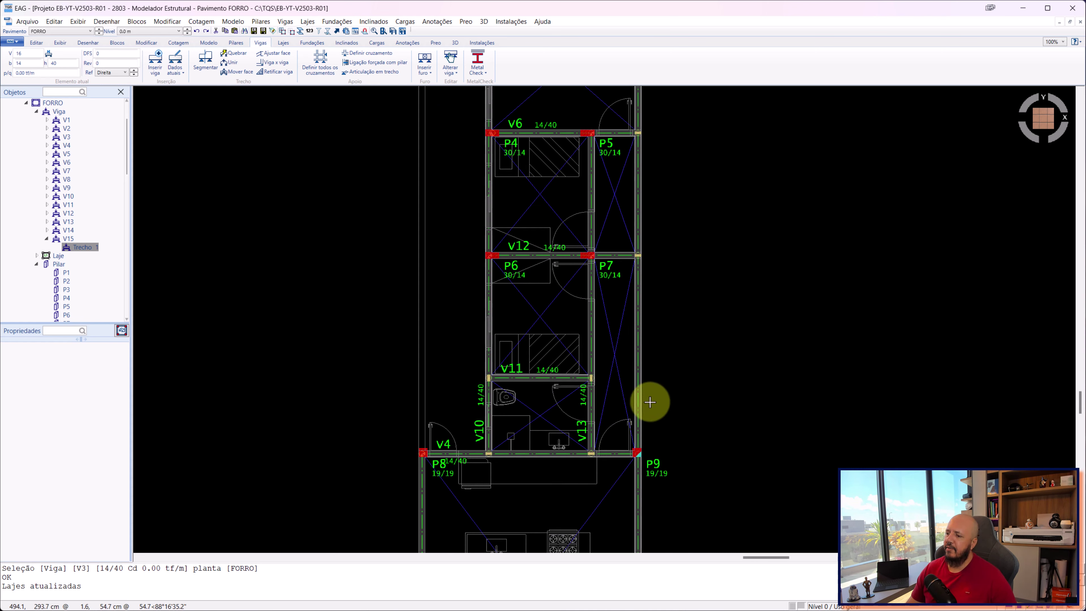
pyautogui.scroll(-1, 551, 338)
pyautogui.scroll(1, 551, 355)
pyautogui.scroll(1, 517, 364)
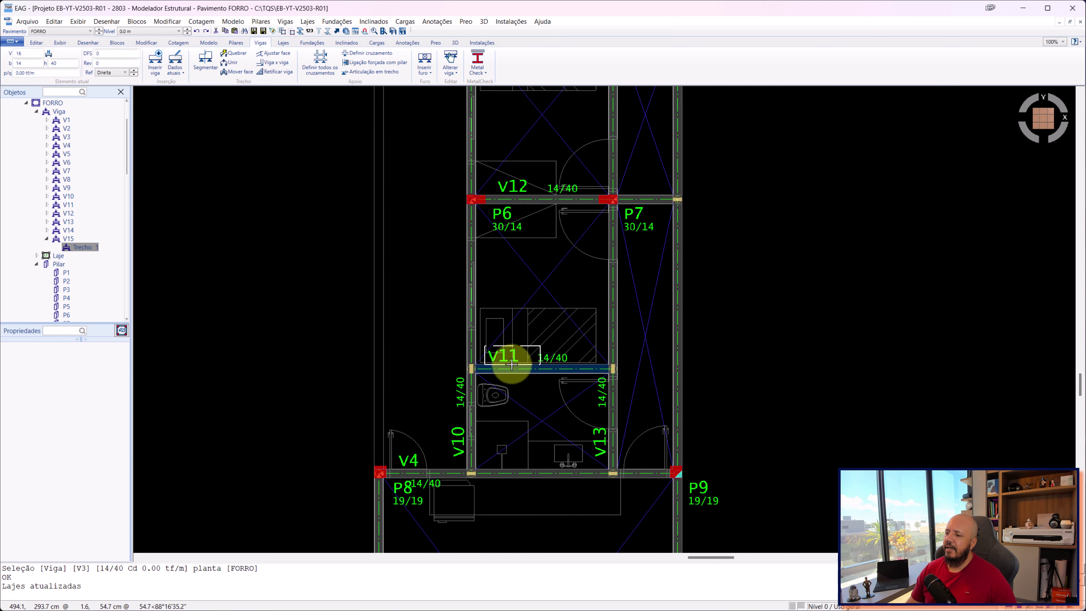
pyautogui.scroll(1, 529, 381)
pyautogui.click(528, 357)
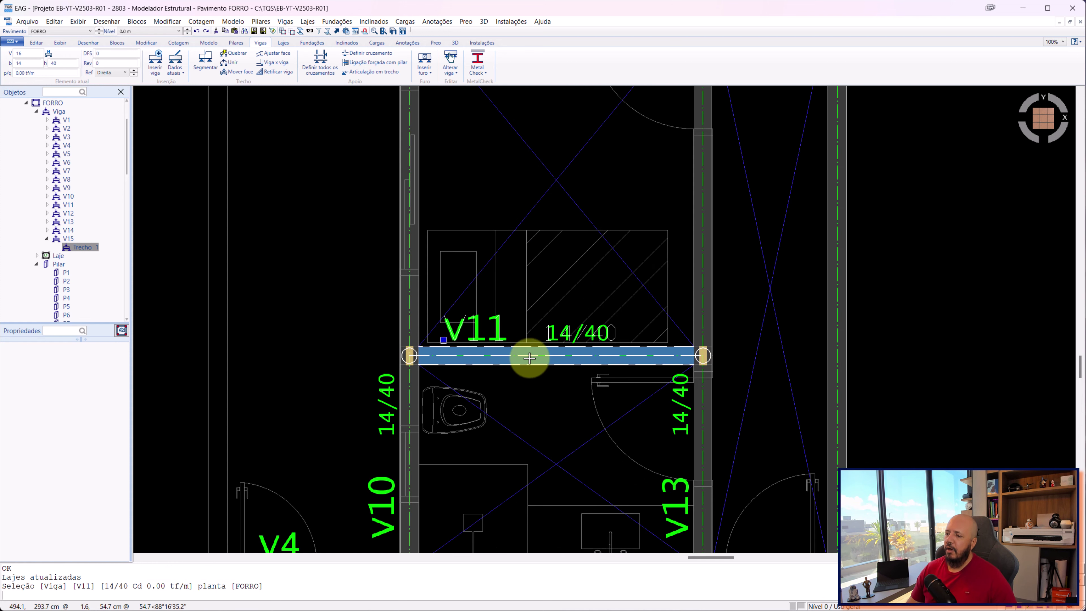
pyautogui.press('Delete')
pyautogui.scroll(-2, 626, 318)
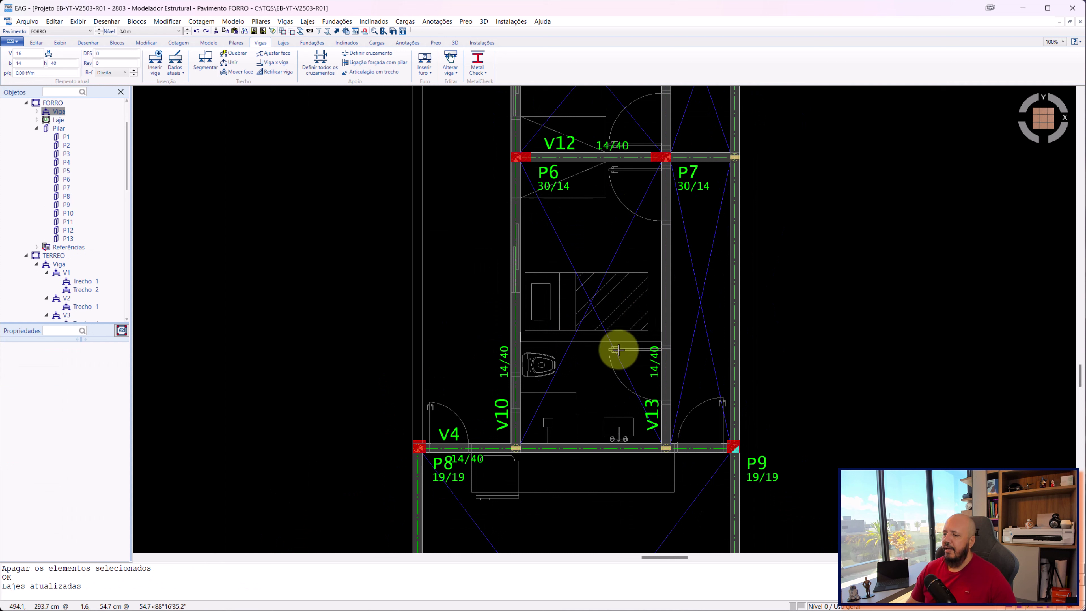
pyautogui.hotkey('ctrl', 'z')
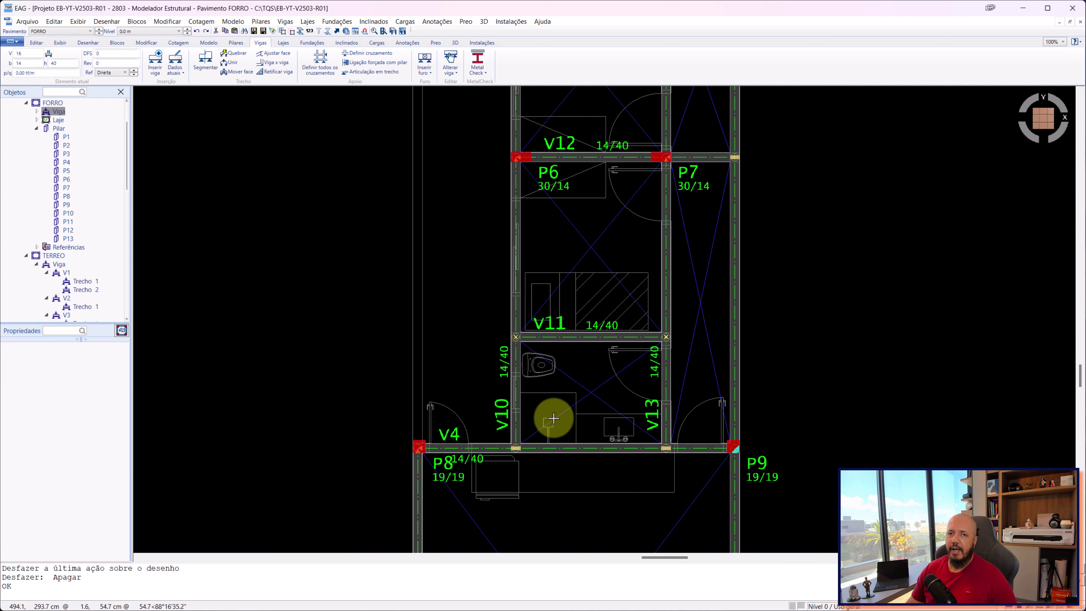
pyautogui.scroll(1, 594, 370)
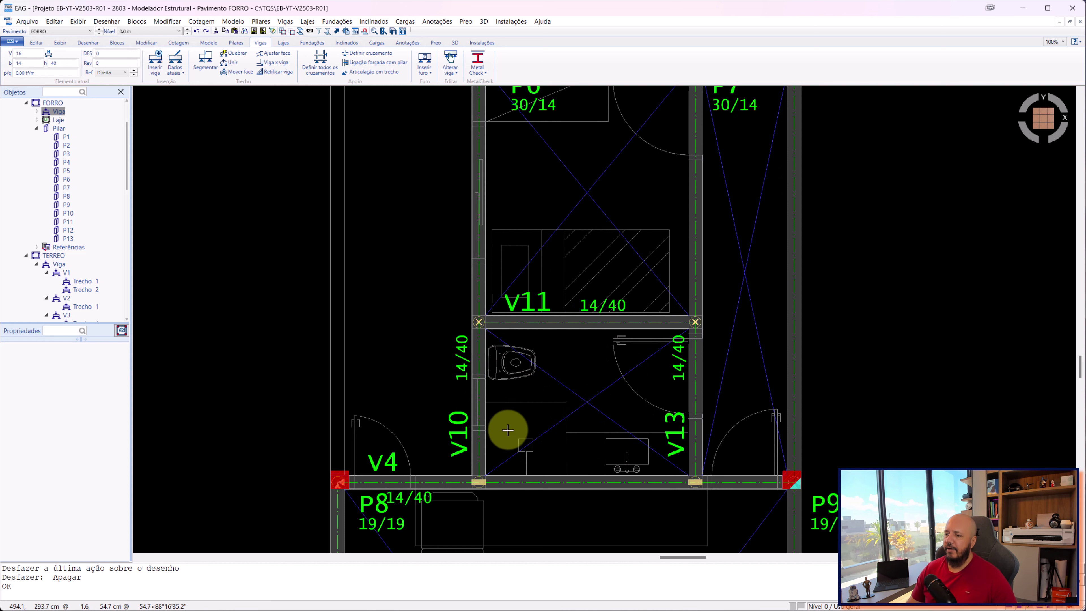
pyautogui.scroll(3, 529, 357)
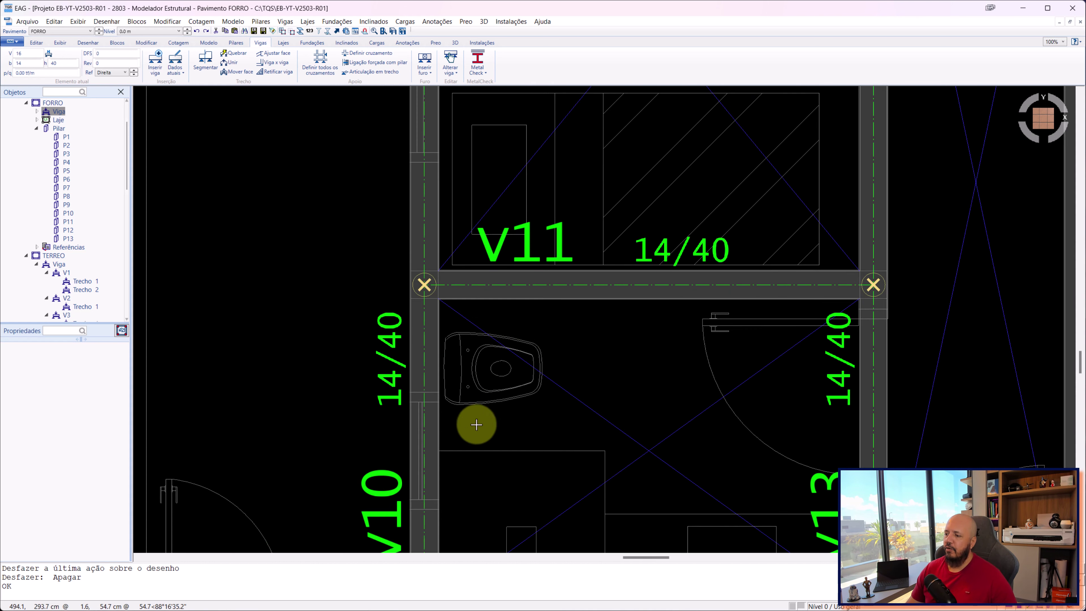
pyautogui.scroll(-4, 667, 373)
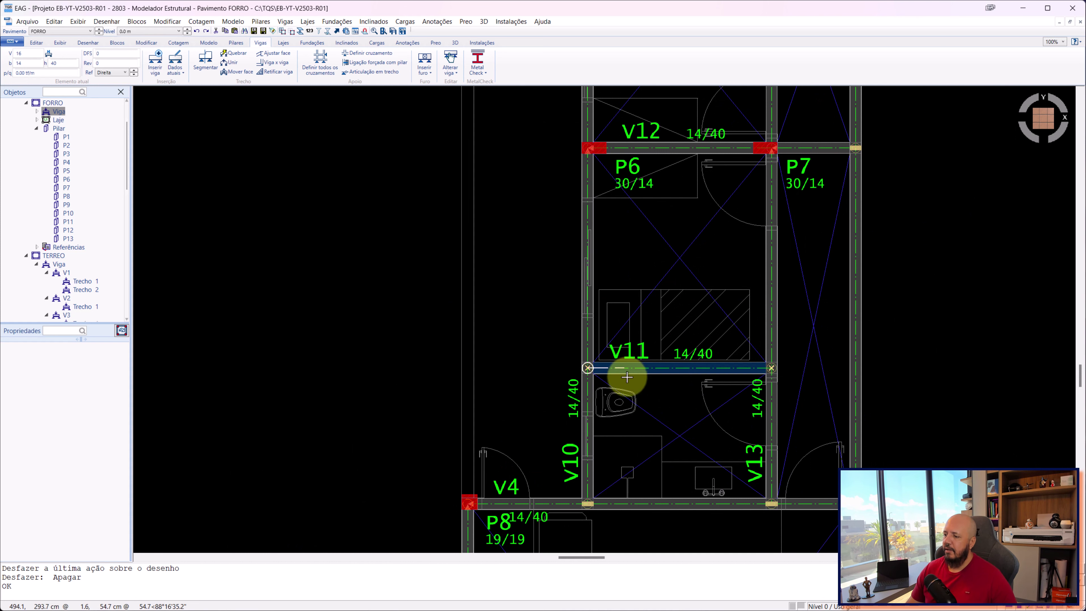
pyautogui.scroll(1, 635, 397)
pyautogui.scroll(-2, 602, 310)
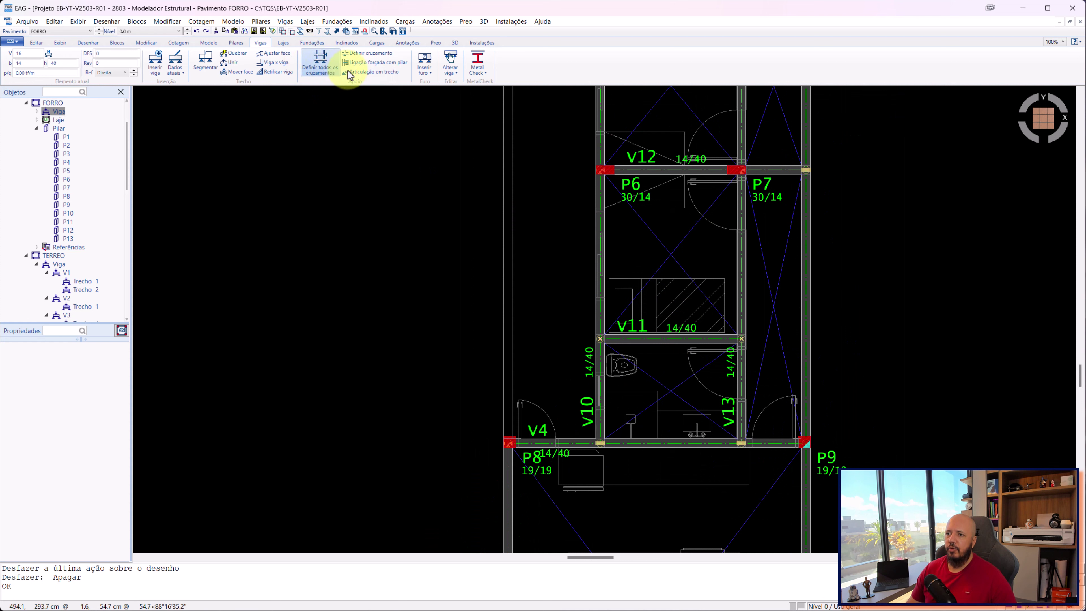
pyautogui.click(322, 62)
pyautogui.click(605, 381)
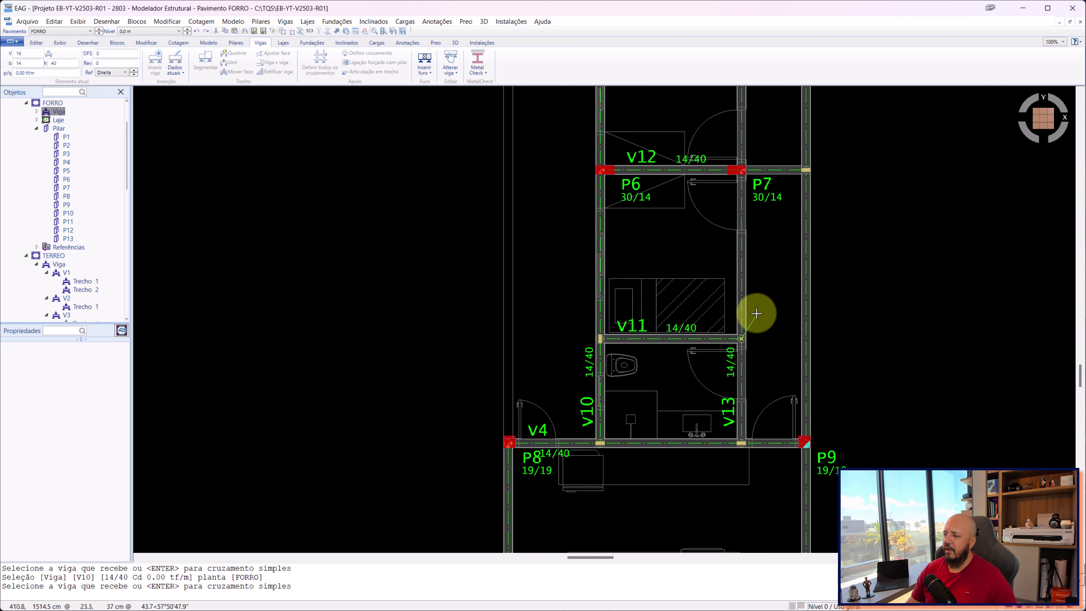
pyautogui.click(744, 304)
pyautogui.scroll(-2, 718, 248)
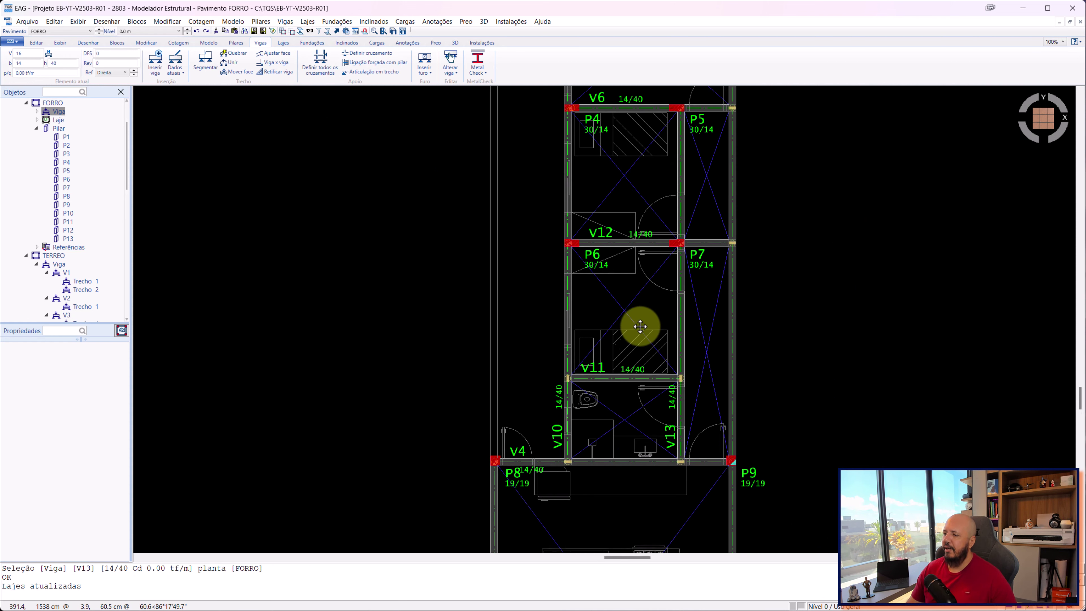
pyautogui.moveTo(637, 322); pyautogui.dragTo(630, 356, button='middle')
pyautogui.scroll(2, 630, 356)
pyautogui.moveTo(626, 267); pyautogui.dragTo(599, 351, button='middle')
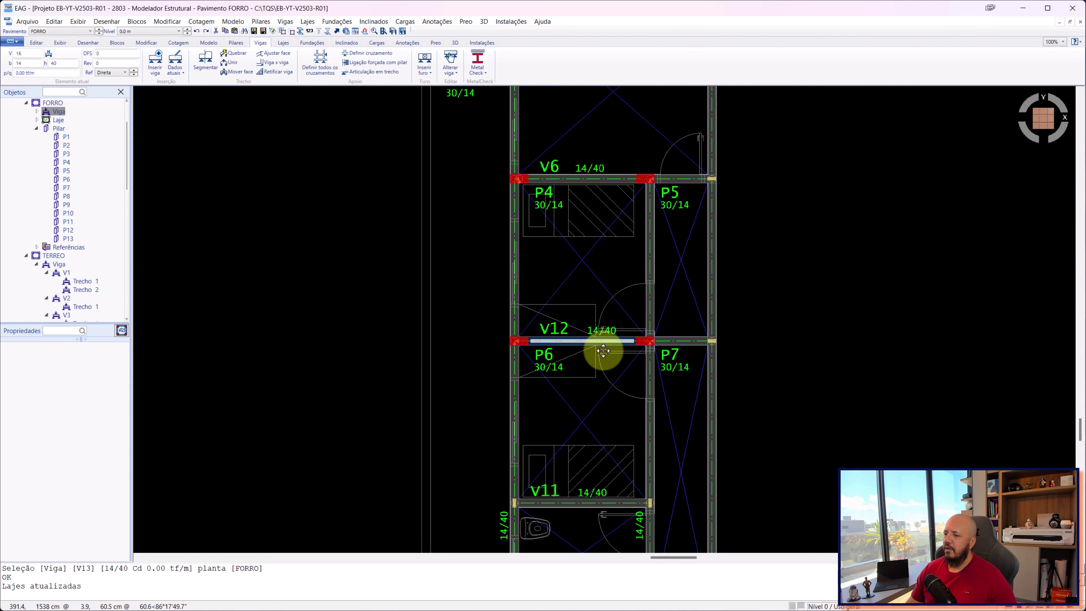
pyautogui.scroll(-2, 589, 346)
pyautogui.moveTo(599, 309); pyautogui.dragTo(596, 449, button='middle')
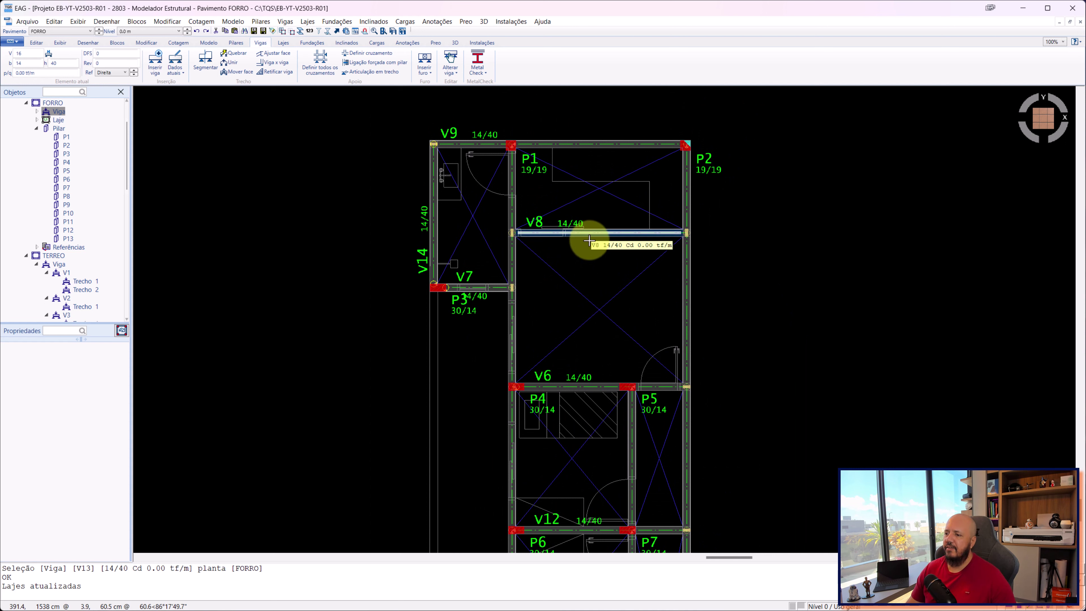
pyautogui.scroll(-1, 589, 241)
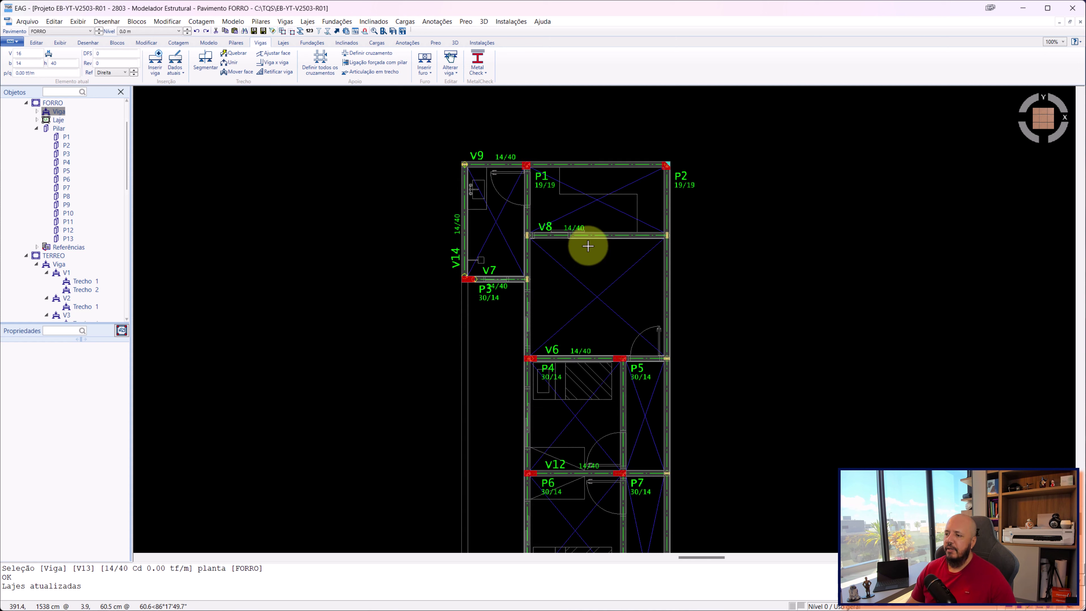
pyautogui.moveTo(599, 325); pyautogui.dragTo(599, 155, button='middle')
pyautogui.moveTo(598, 309)
pyautogui.mouseDown(button='middle')
pyautogui.moveTo(589, 248)
pyautogui.moveTo(606, 340)
pyautogui.mouseUp(button='middle')
pyautogui.moveTo(624, 225); pyautogui.dragTo(632, 469, button='middle')
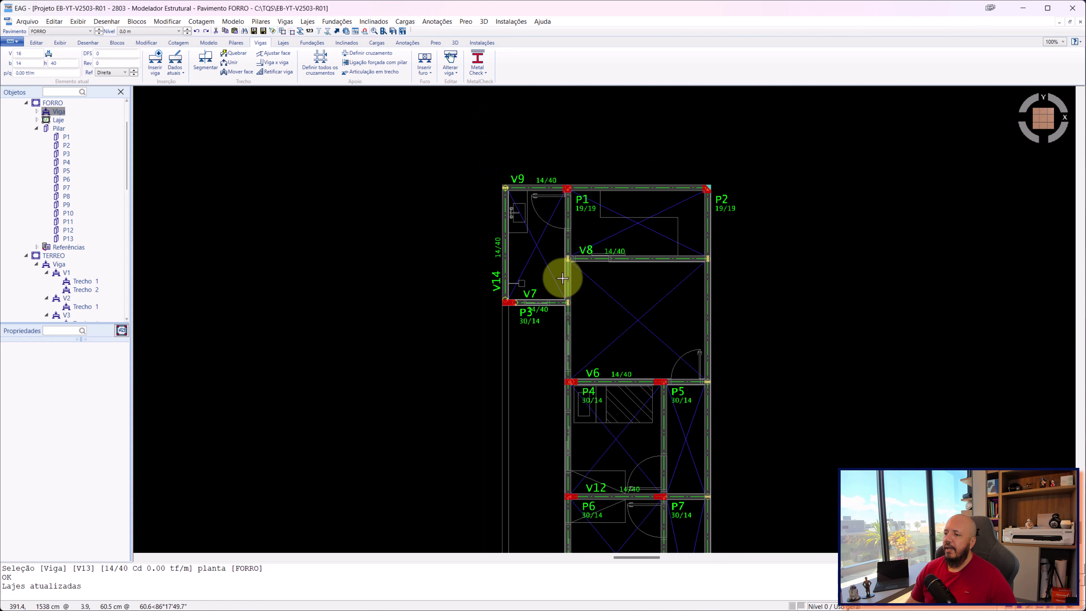
pyautogui.scroll(3, 538, 219)
pyautogui.scroll(-3, 659, 315)
pyautogui.scroll(-2, 683, 354)
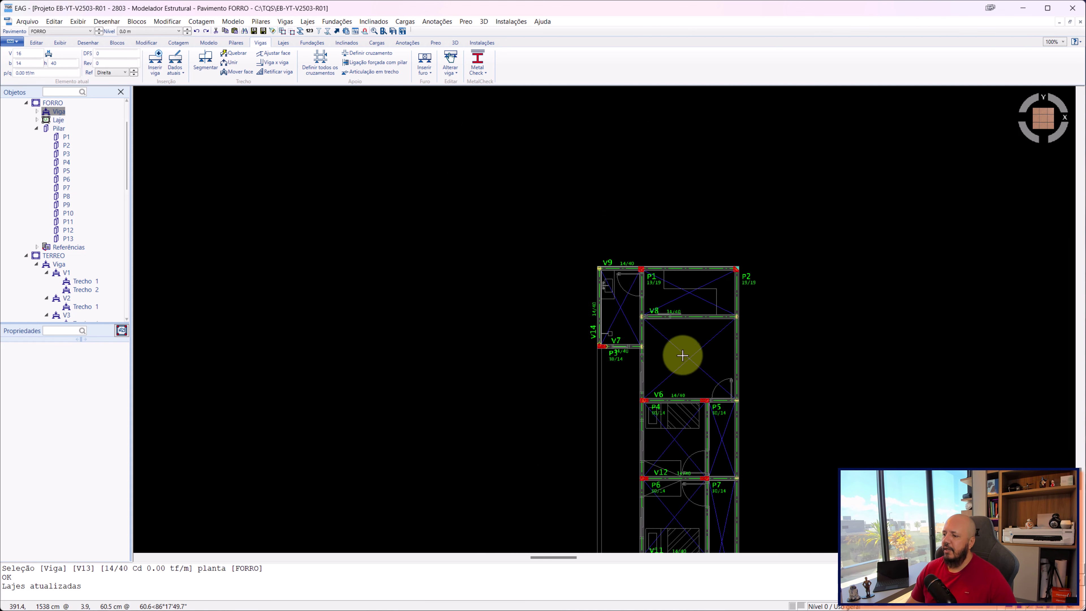
pyautogui.moveTo(683, 354); pyautogui.dragTo(640, 199, button='middle')
pyautogui.scroll(2, 640, 198)
pyautogui.moveTo(670, 364); pyautogui.dragTo(655, 262, button='middle')
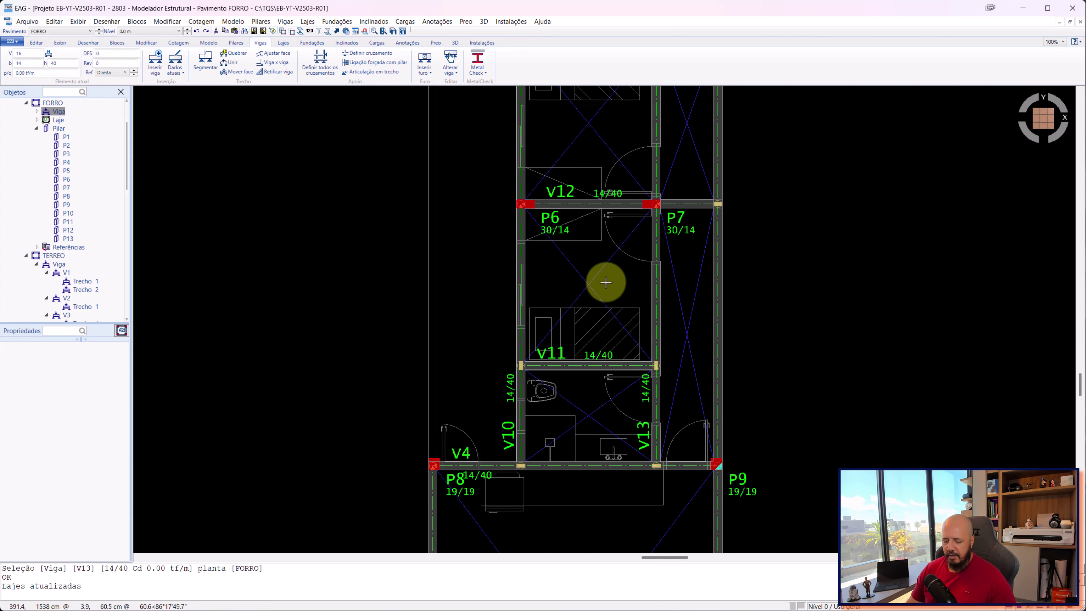
# - Start a distance measurement from a beam edge, then cancel it
pyautogui.press('d')
pyautogui.scroll(2, 561, 287)
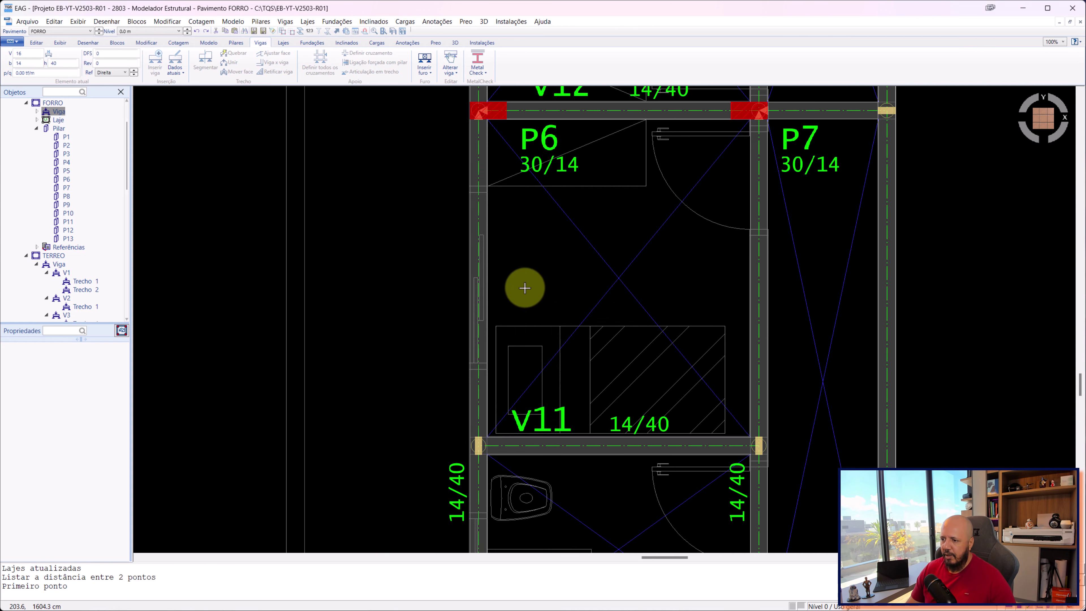
pyautogui.click(490, 273)
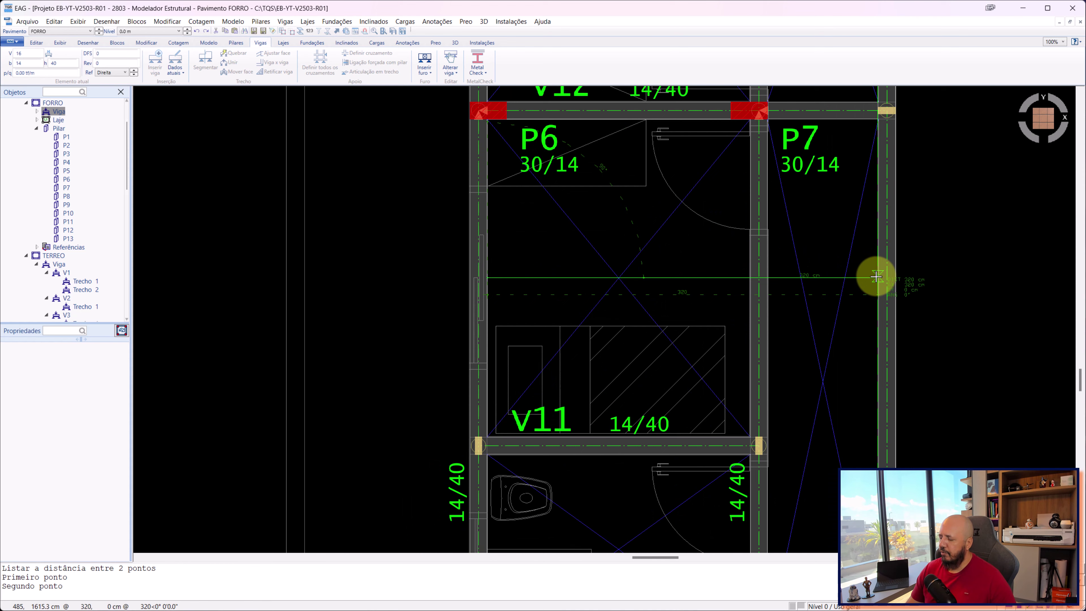
pyautogui.scroll(-3, 877, 277)
pyautogui.moveTo(868, 272); pyautogui.dragTo(727, 287, button='middle')
pyautogui.press('Escape')
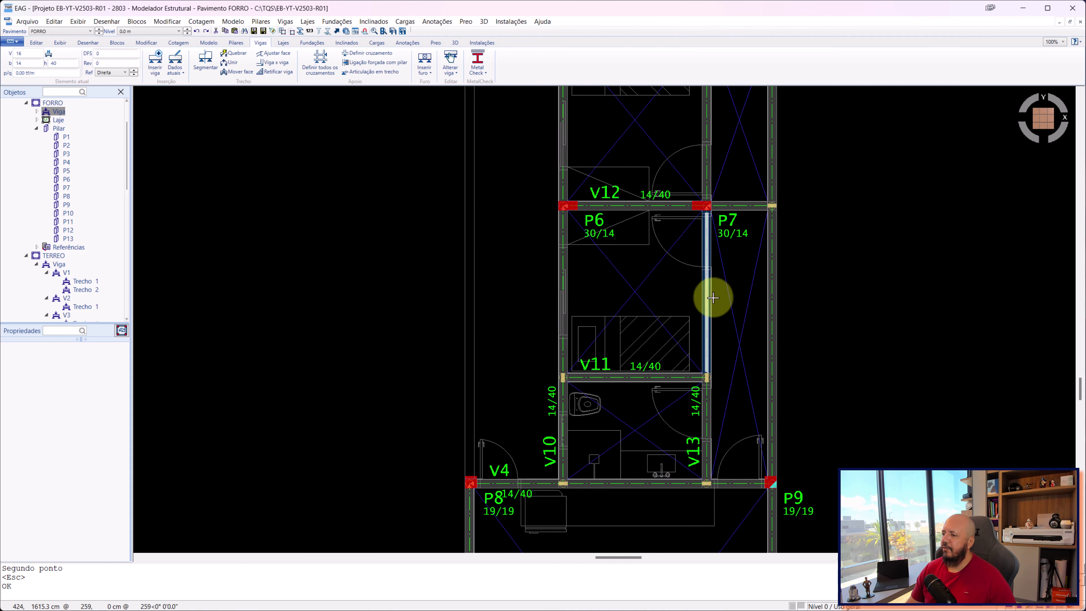
# - Delete beams V13, V11, V12 and V6 one after another
pyautogui.click(709, 319)
pyautogui.scroll(-2, 715, 346)
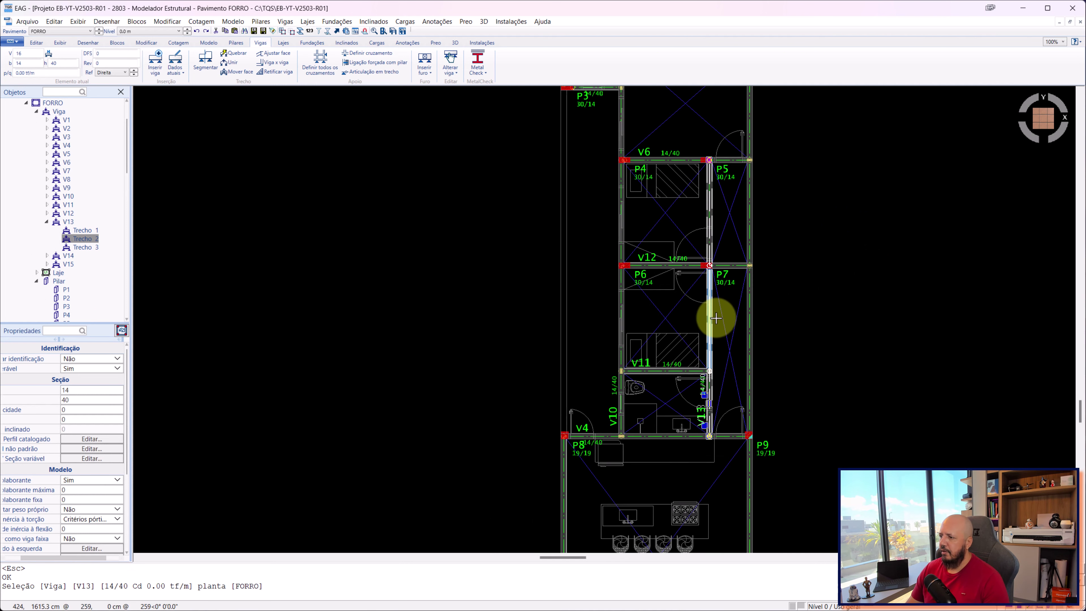
pyautogui.press('Delete')
pyautogui.click(680, 389)
pyautogui.press('Delete')
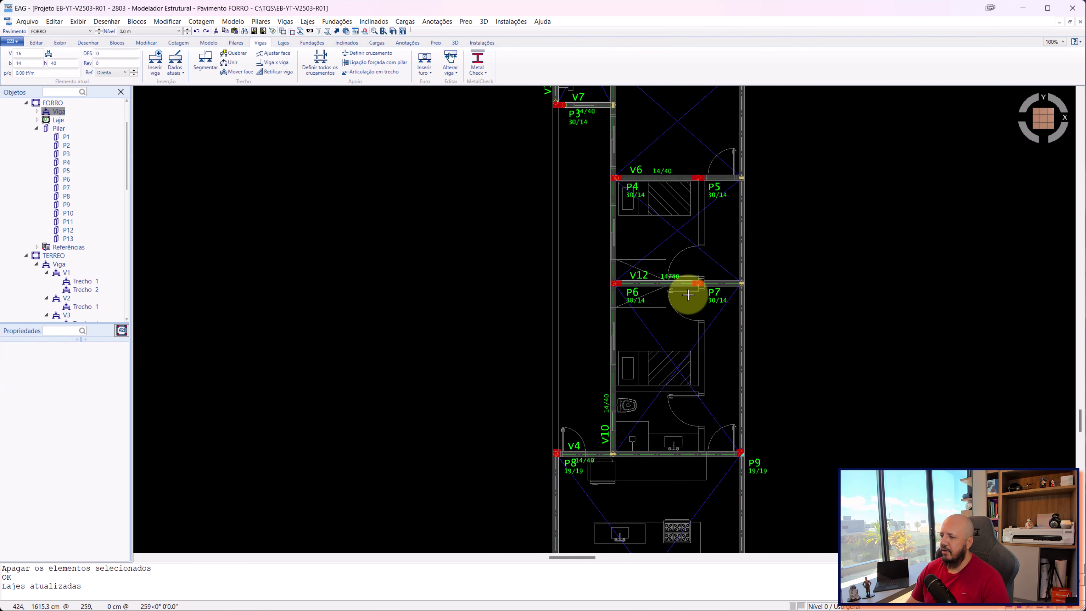
pyautogui.click(684, 283)
pyautogui.press('Delete')
pyautogui.click(682, 178)
pyautogui.press('Delete')
pyautogui.scroll(-1, 684, 207)
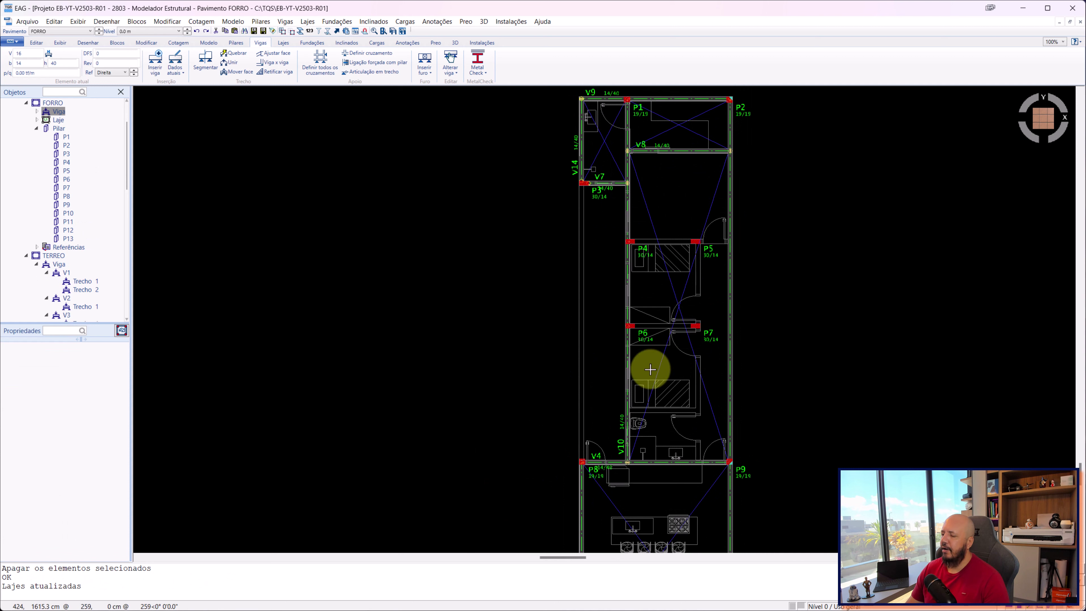
# - Delete beam V8 from the FORRO plan
pyautogui.moveTo(693, 305); pyautogui.dragTo(685, 367, button='middle')
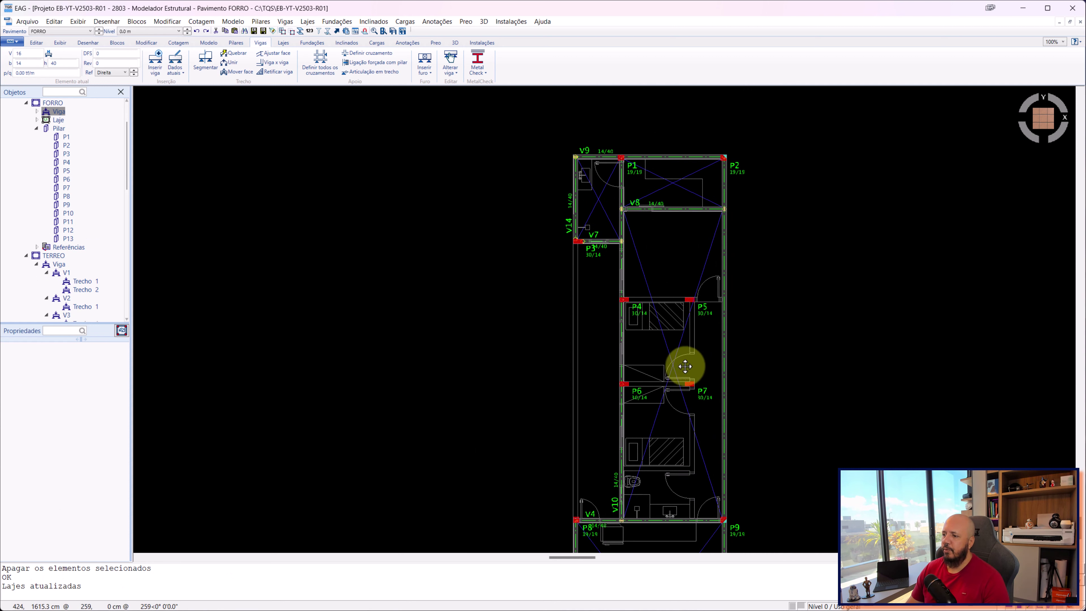
pyautogui.scroll(2, 665, 226)
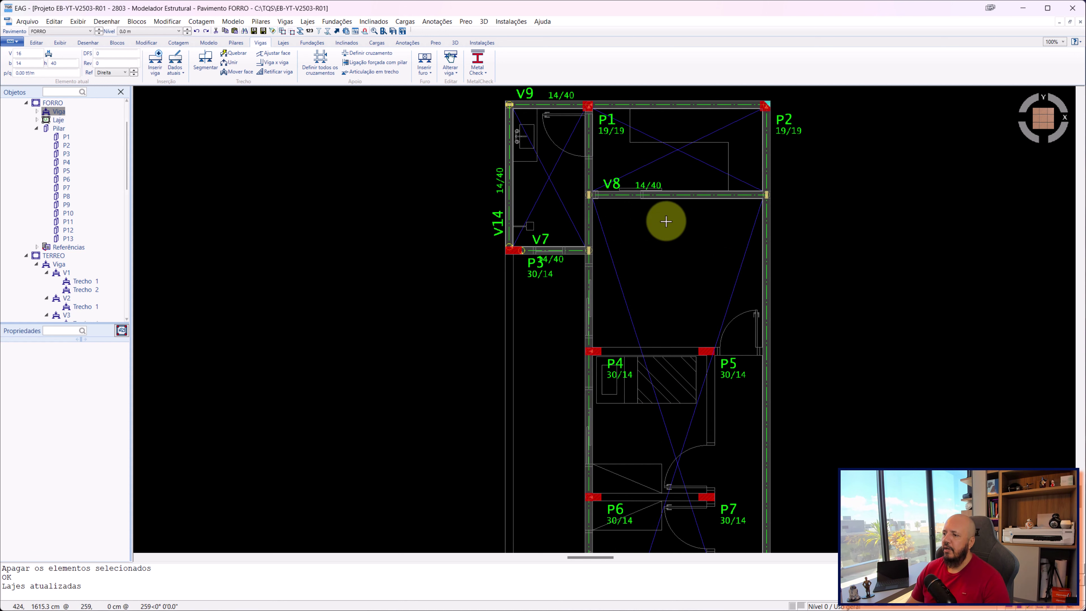
pyautogui.click(673, 195)
pyautogui.press('Delete')
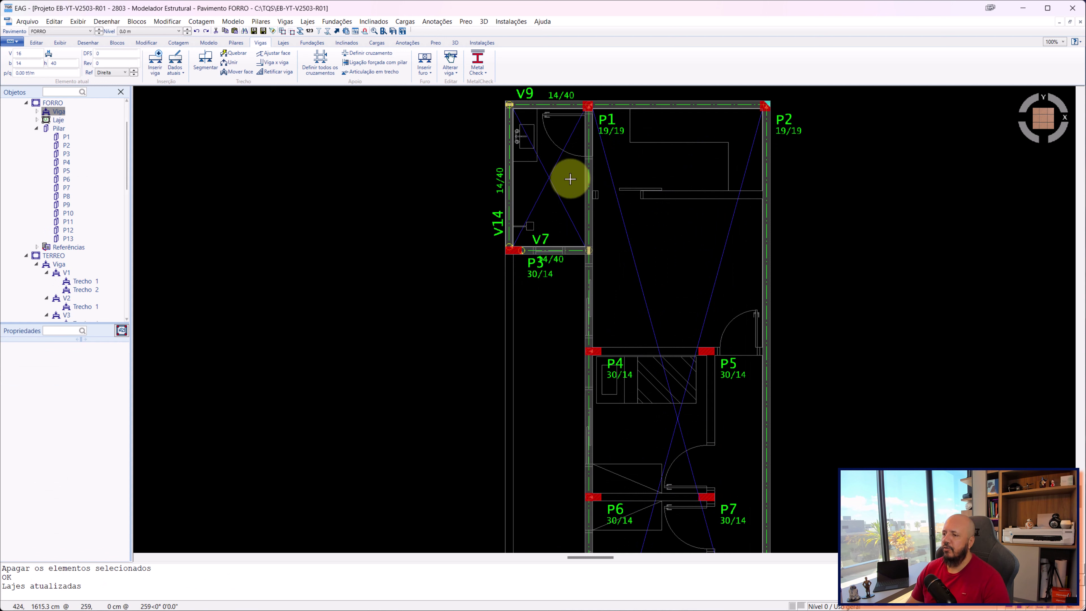
# - Pan and zoom around pillars P4–P9 to confirm no beams link P4–P7
pyautogui.scroll(-2, 580, 254)
pyautogui.moveTo(639, 318); pyautogui.dragTo(659, 225, button='middle')
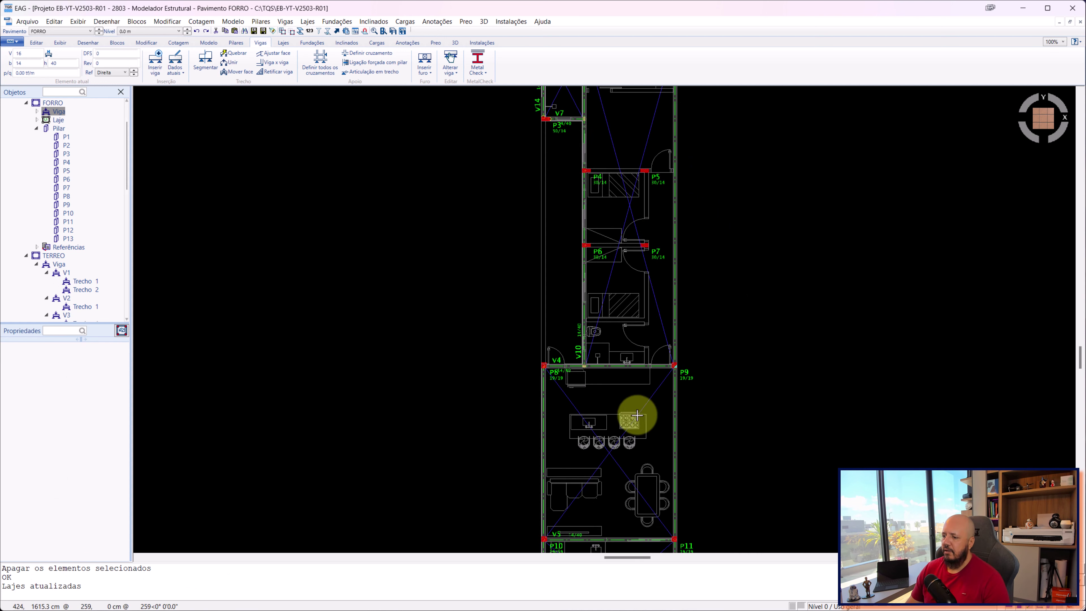
pyautogui.scroll(1, 634, 468)
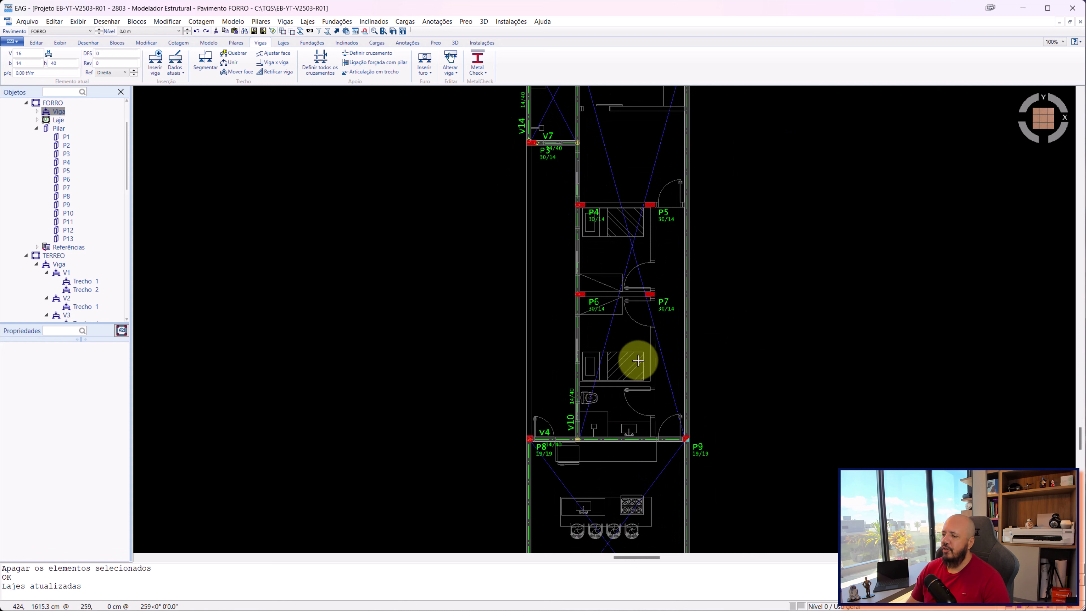
pyautogui.moveTo(579, 270); pyautogui.dragTo(584, 366, button='middle')
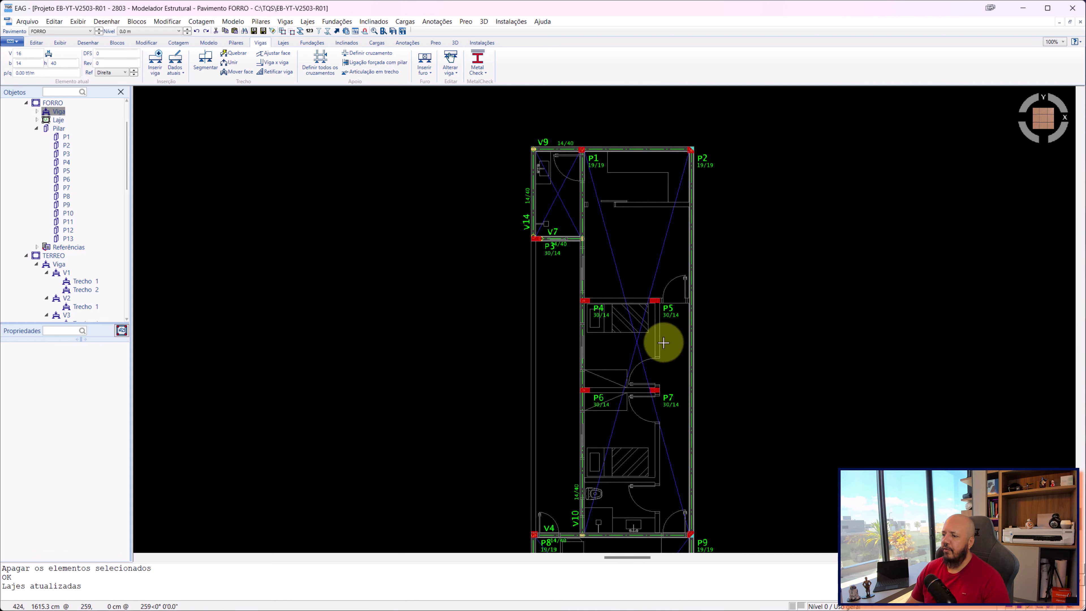
pyautogui.scroll(1, 654, 342)
pyautogui.scroll(1, 655, 267)
pyautogui.scroll(2, 650, 279)
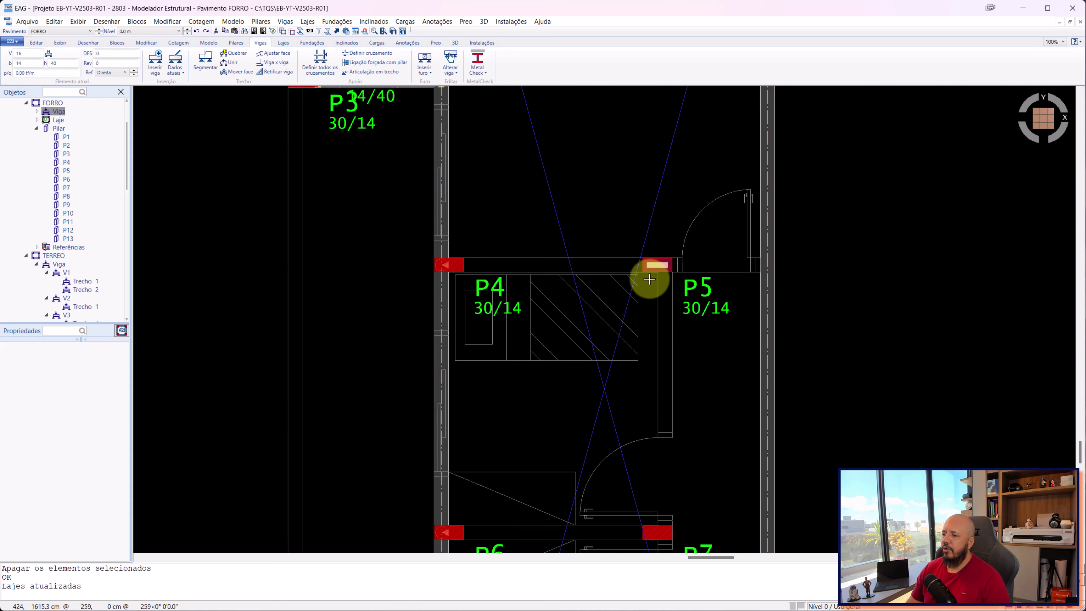
pyautogui.scroll(1, 652, 286)
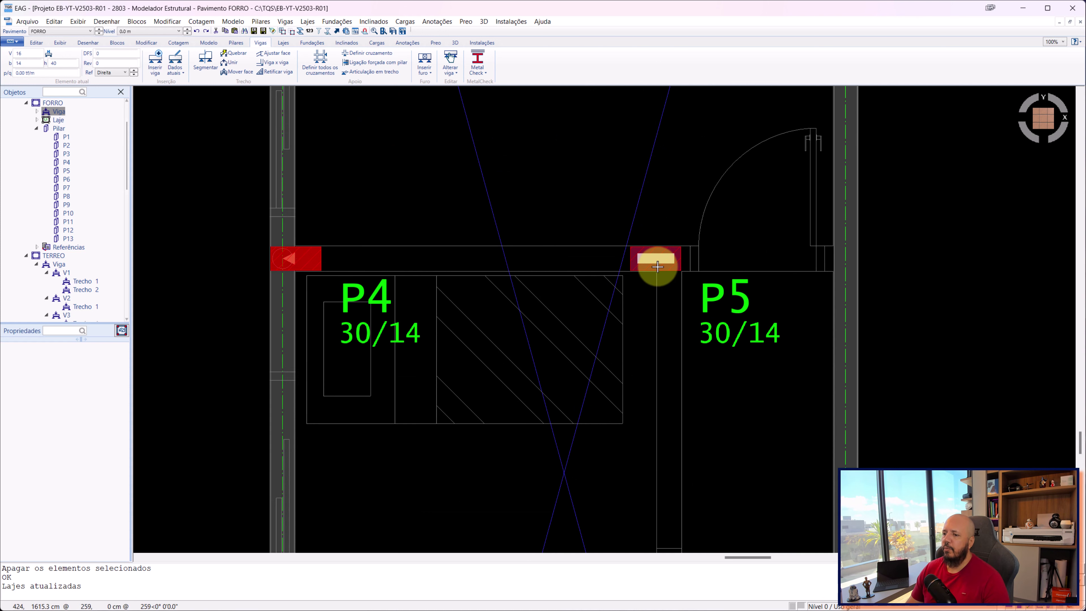
pyautogui.scroll(-3, 643, 269)
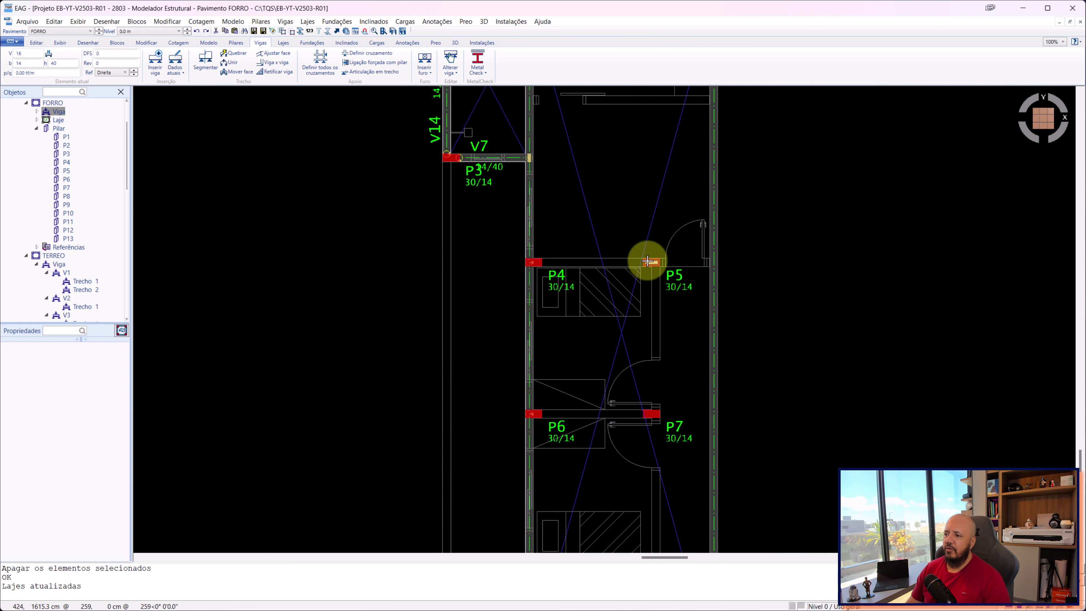
pyautogui.scroll(2, 648, 260)
pyautogui.scroll(-1, 649, 252)
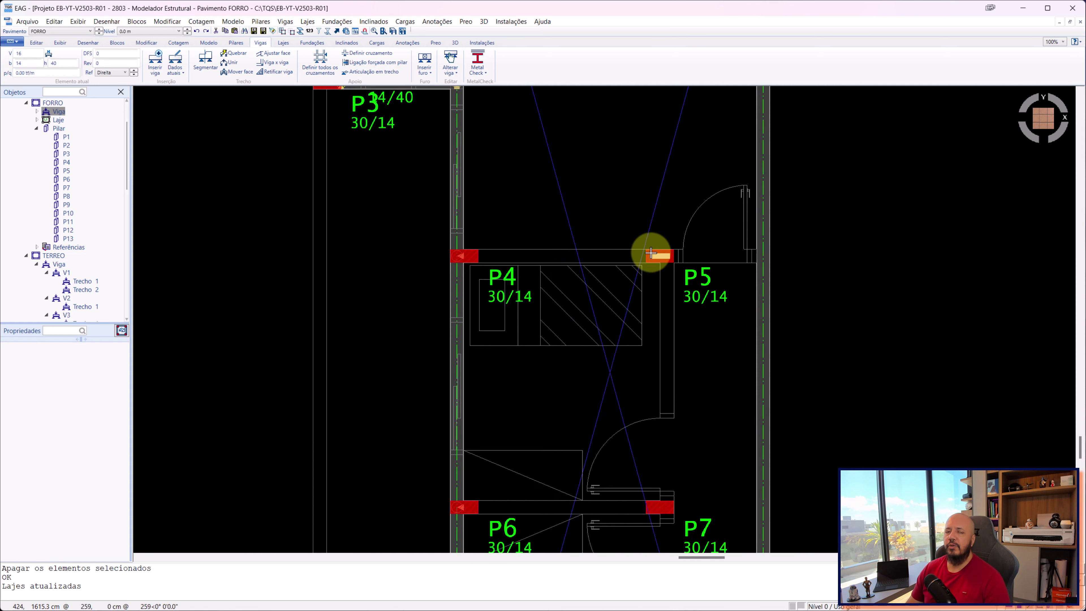
pyautogui.scroll(-2, 650, 253)
pyautogui.scroll(1, 651, 272)
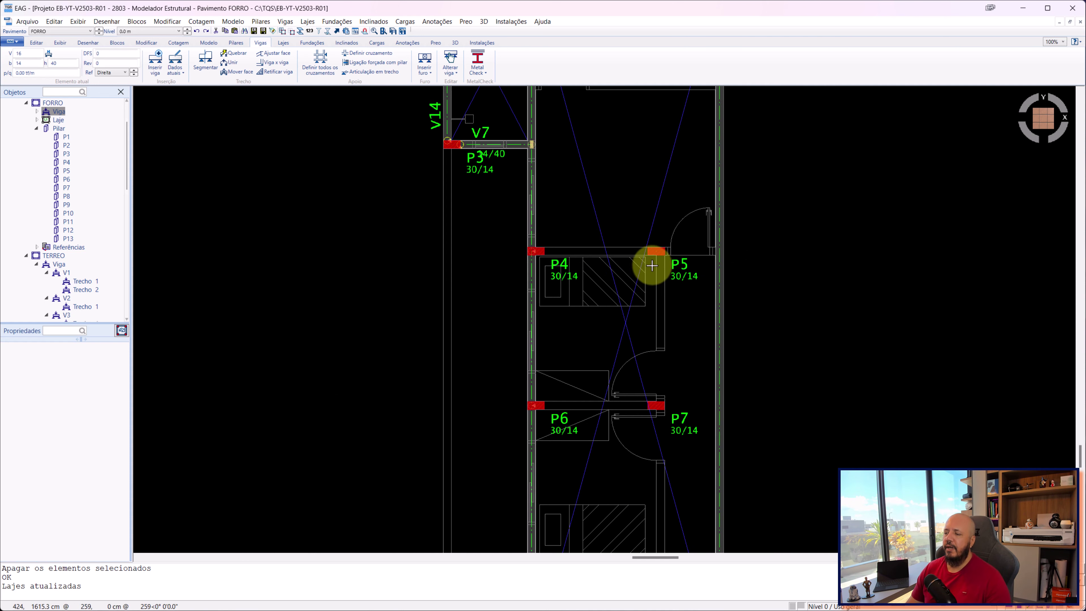
pyautogui.scroll(-1, 652, 266)
pyautogui.scroll(2, 668, 355)
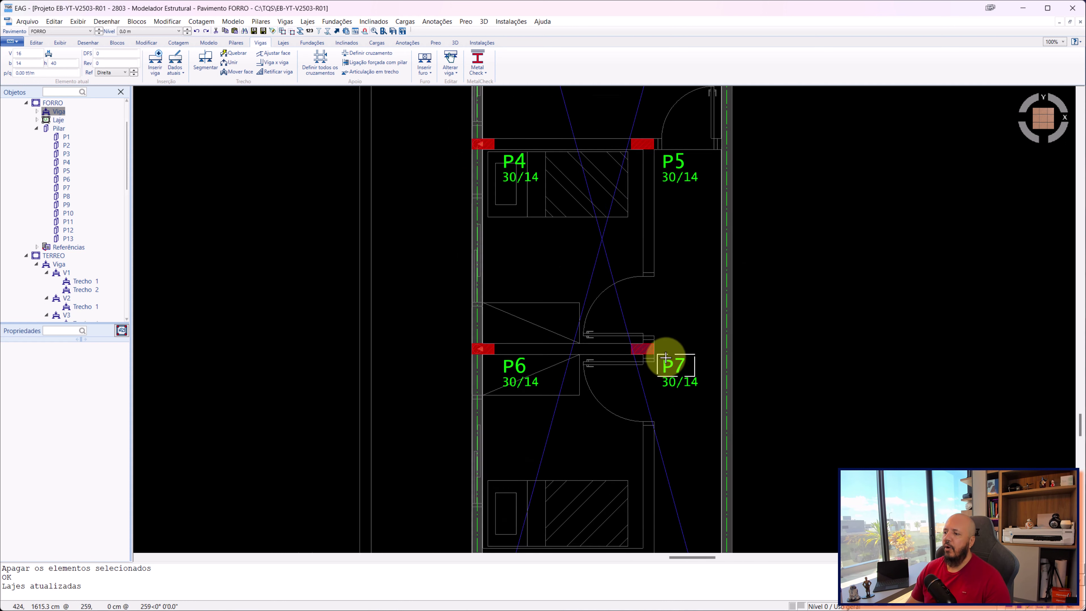
pyautogui.scroll(1, 658, 353)
pyautogui.scroll(-2, 647, 343)
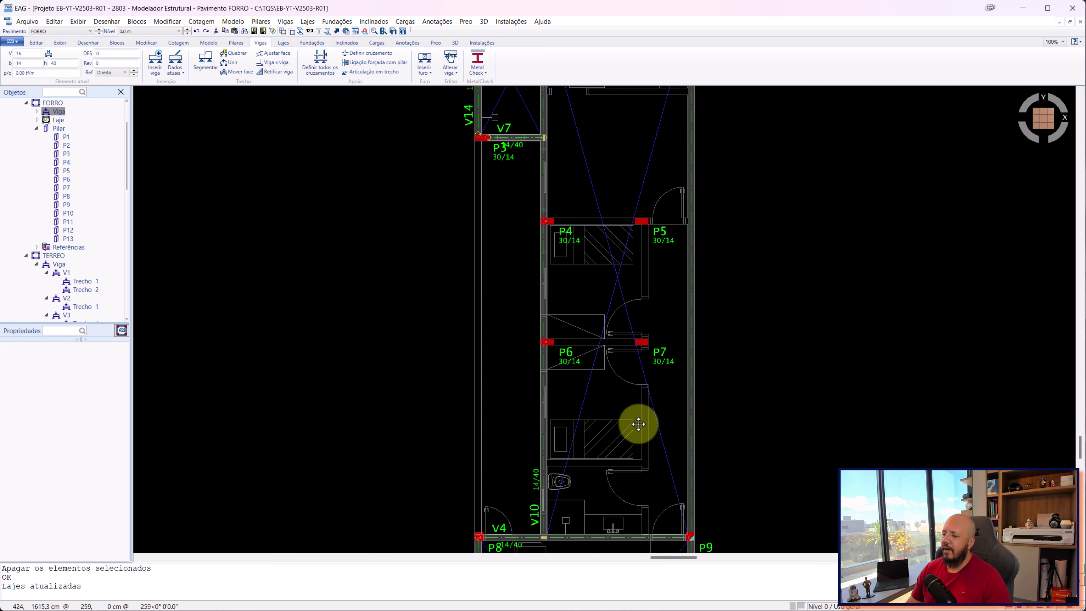
pyautogui.moveTo(636, 423)
pyautogui.mouseDown(button='middle')
pyautogui.moveTo(643, 253)
pyautogui.moveTo(642, 381)
pyautogui.mouseUp(button='middle')
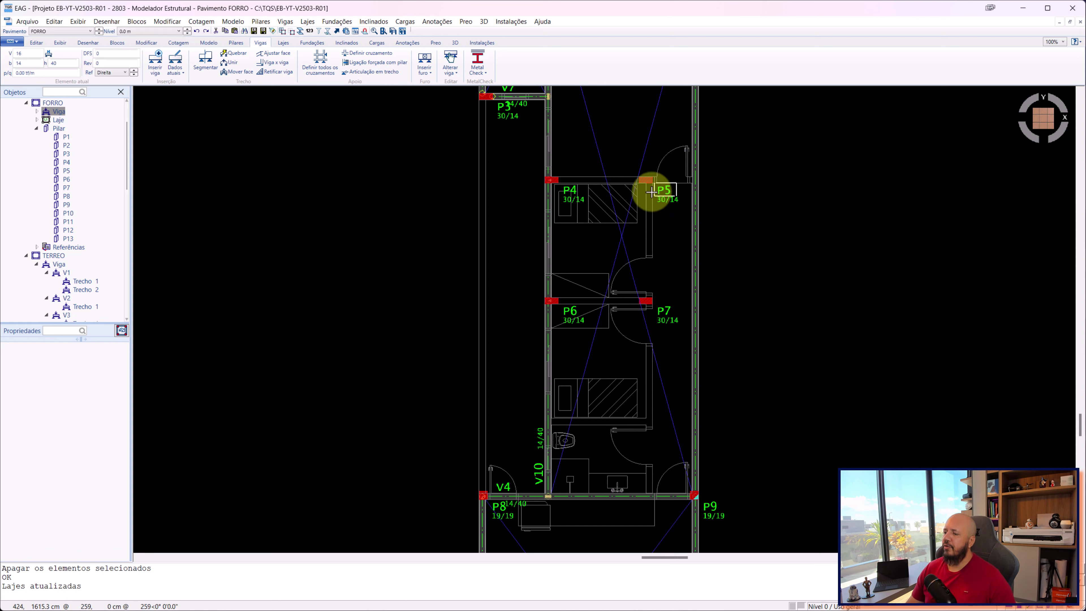
pyautogui.scroll(2, 643, 305)
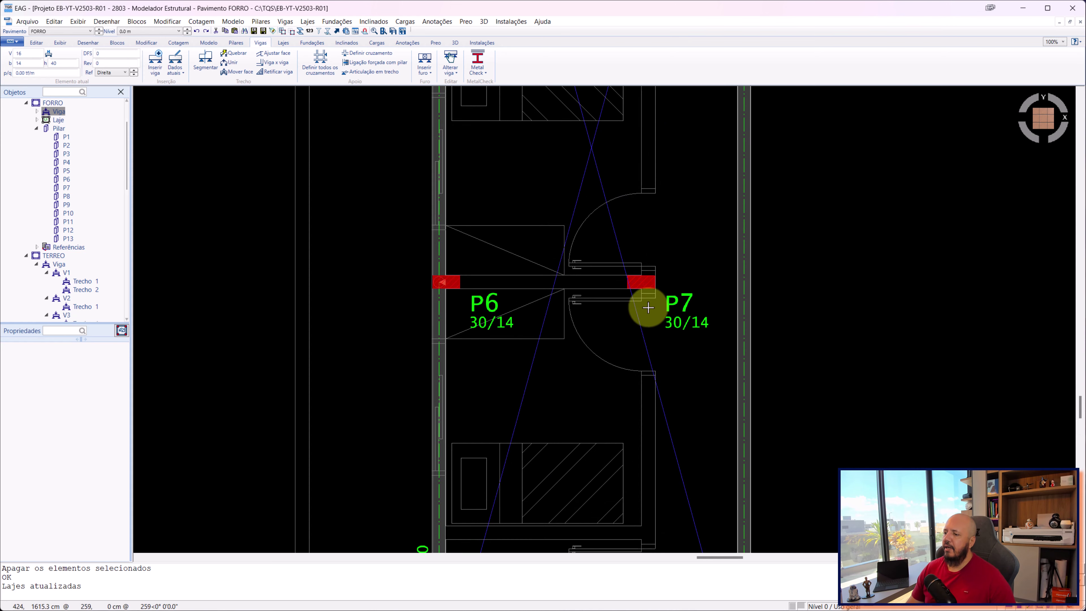
pyautogui.scroll(1, 624, 299)
pyautogui.scroll(-1, 498, 276)
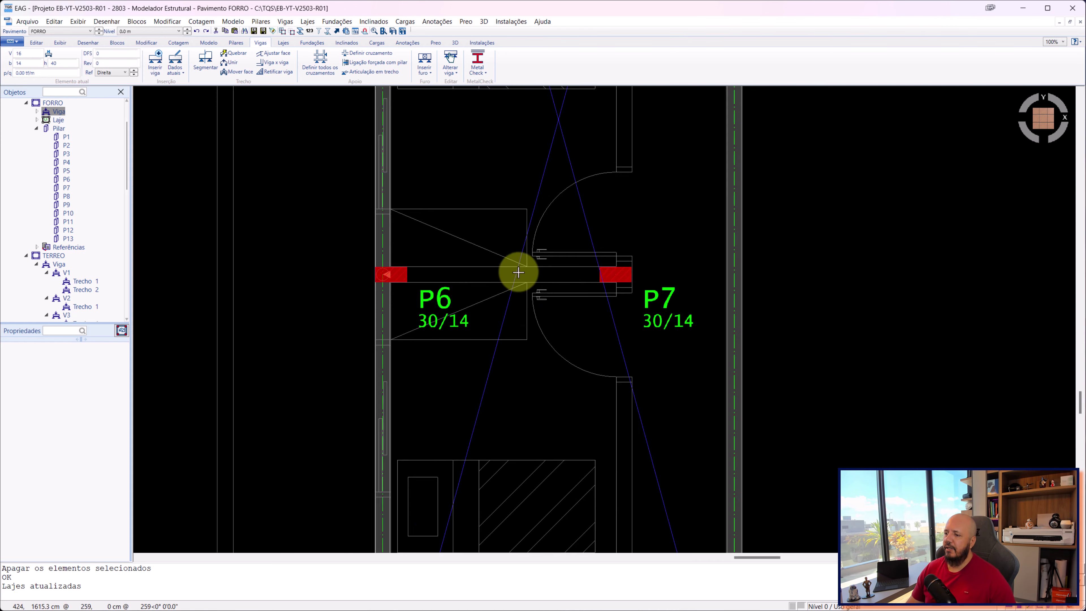
pyautogui.scroll(-3, 509, 273)
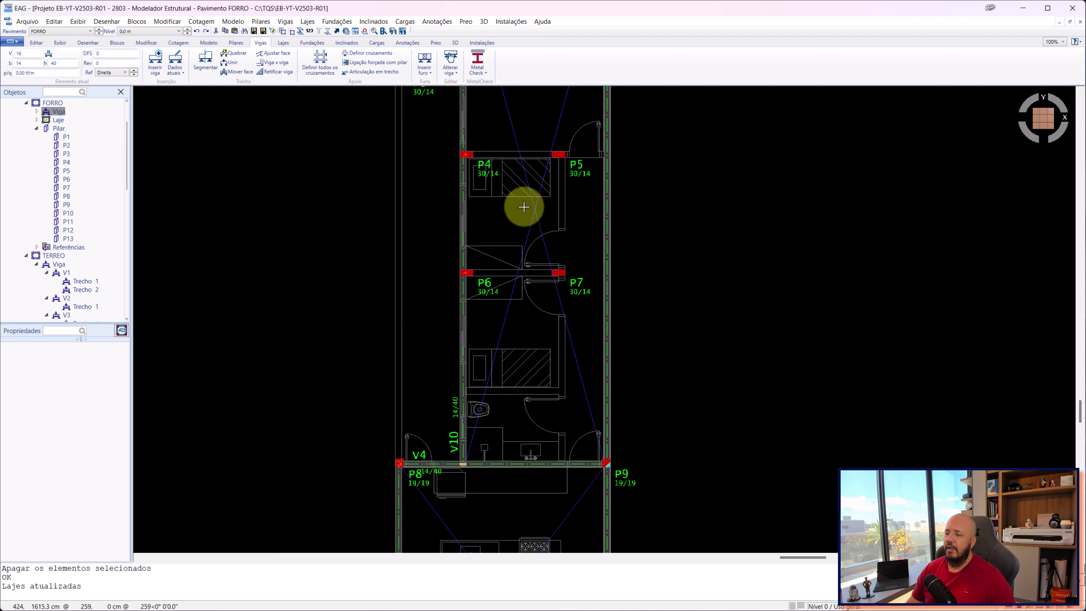
pyautogui.hotkey('ctrl', 'z')
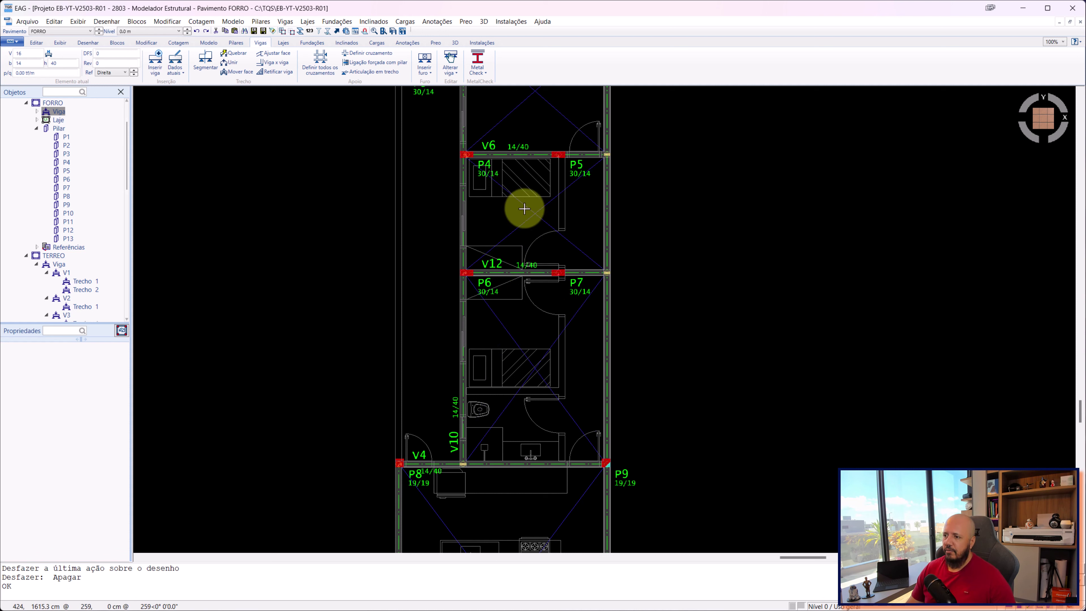
pyautogui.hotkey('ctrl', 'z')
pyautogui.moveTo(564, 281); pyautogui.dragTo(628, 308, button='middle')
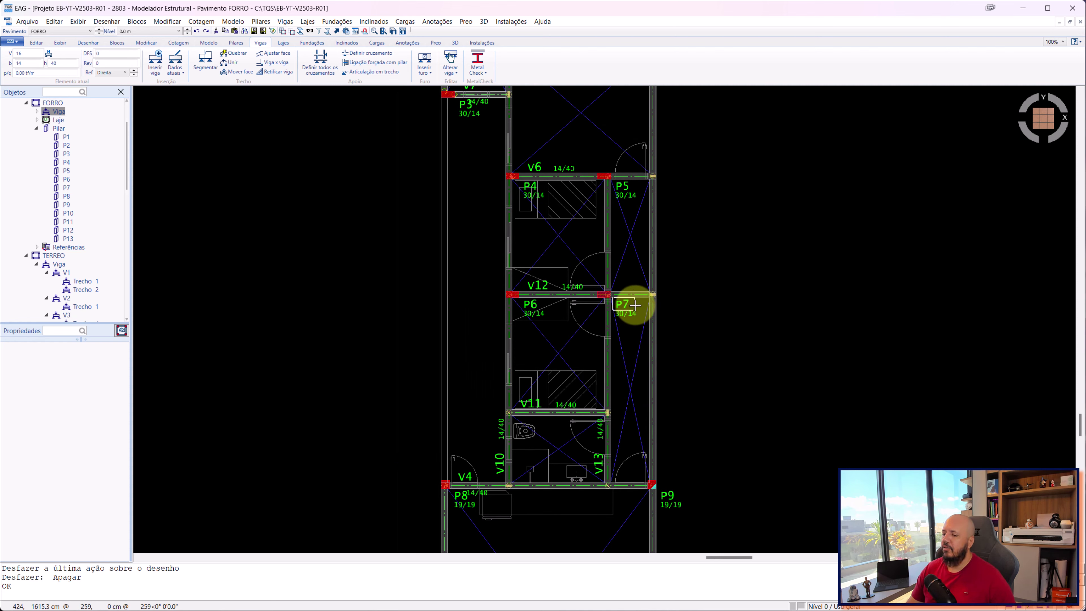
pyautogui.scroll(2, 574, 325)
pyautogui.click(567, 268)
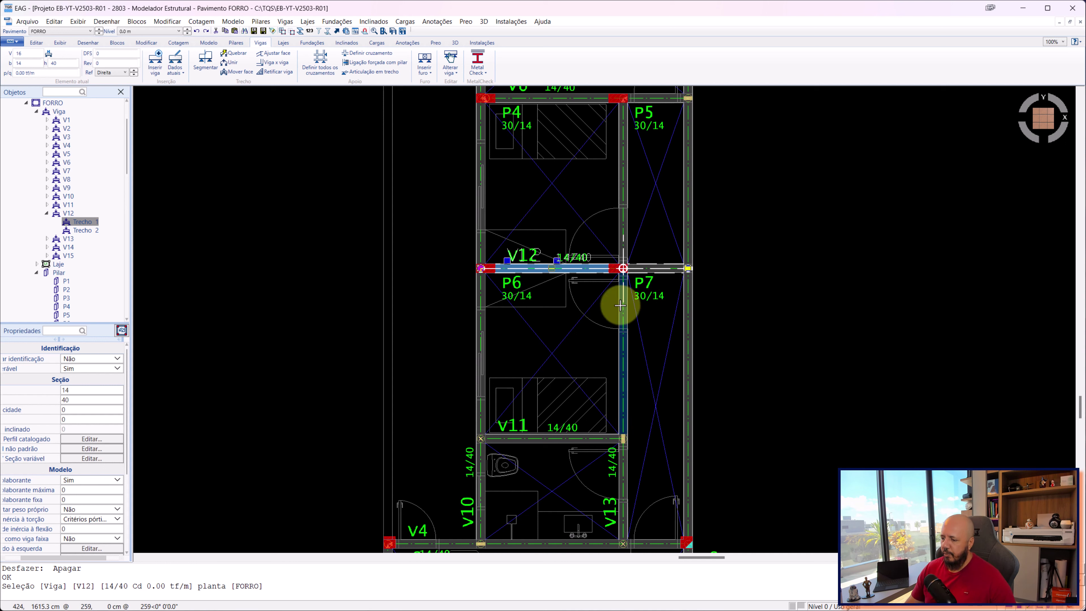
pyautogui.press('Delete')
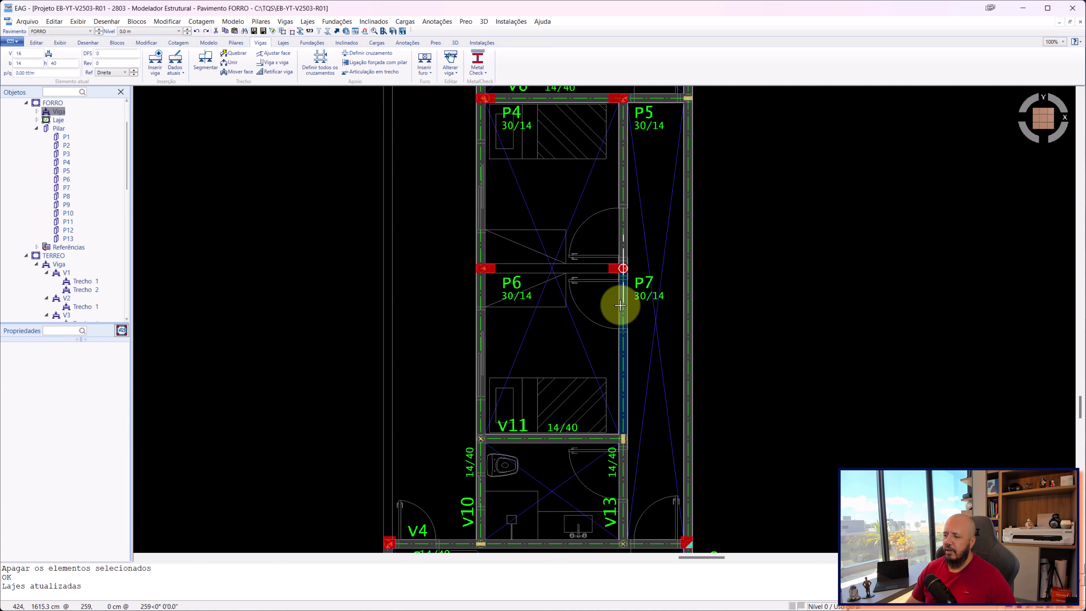
pyautogui.hotkey('ctrl', 'z')
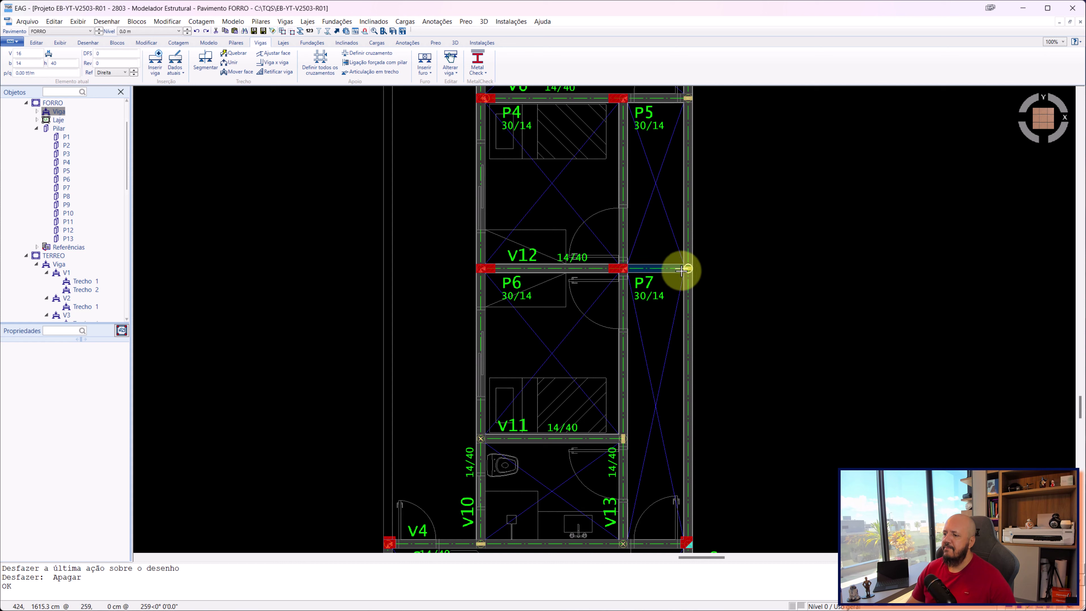
pyautogui.click(666, 269)
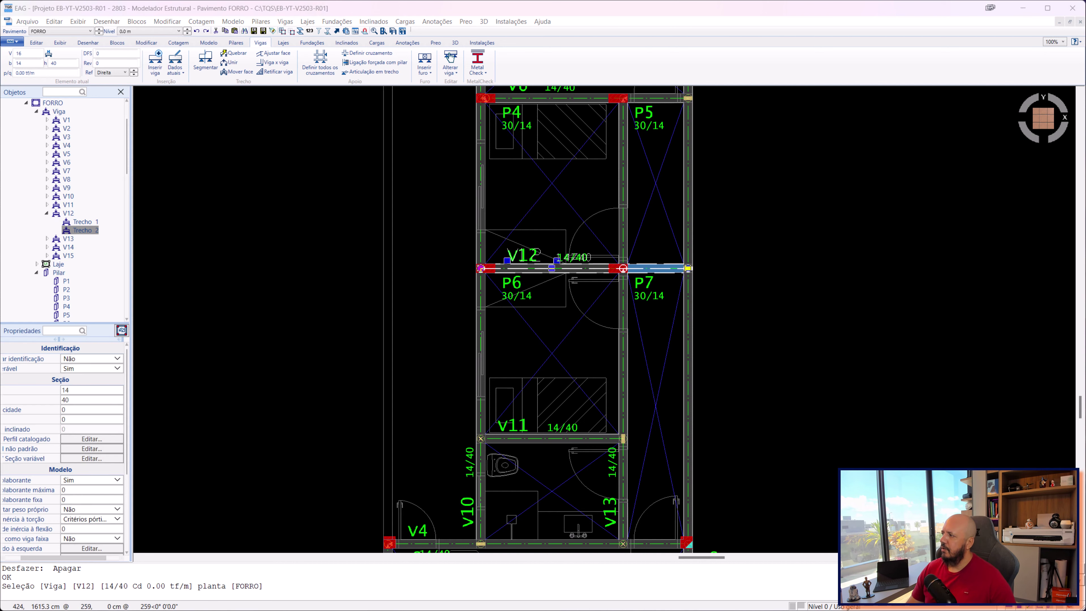
pyautogui.scroll(2, 697, 266)
pyautogui.scroll(2, 749, 286)
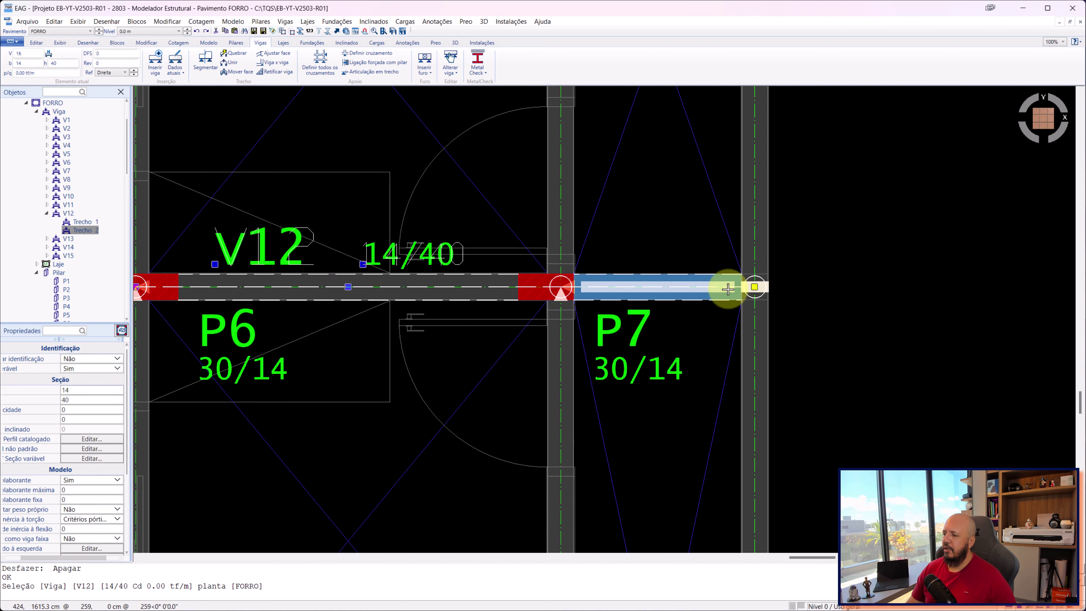
pyautogui.scroll(-3, 728, 286)
pyautogui.moveTo(723, 267); pyautogui.dragTo(660, 308, button='middle')
pyautogui.scroll(1, 661, 354)
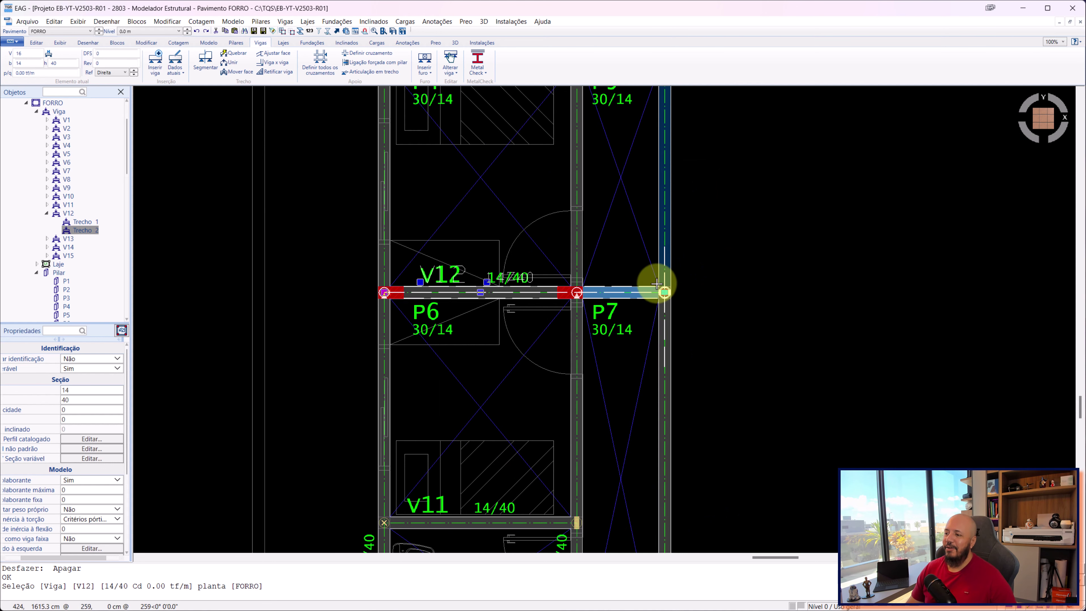
pyautogui.click(664, 292)
pyautogui.click(573, 292)
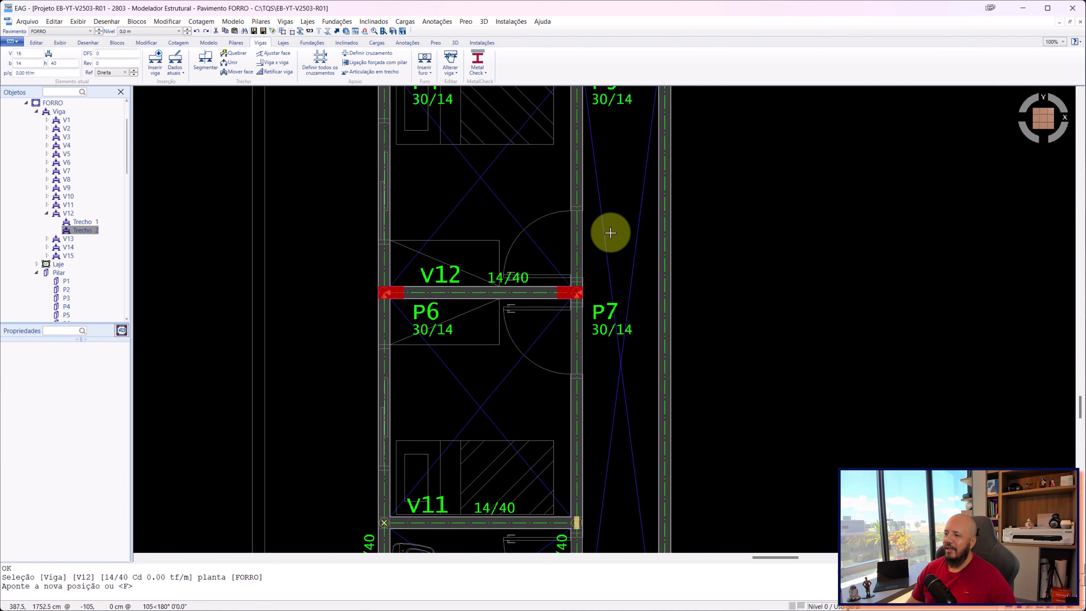
pyautogui.scroll(-2, 608, 246)
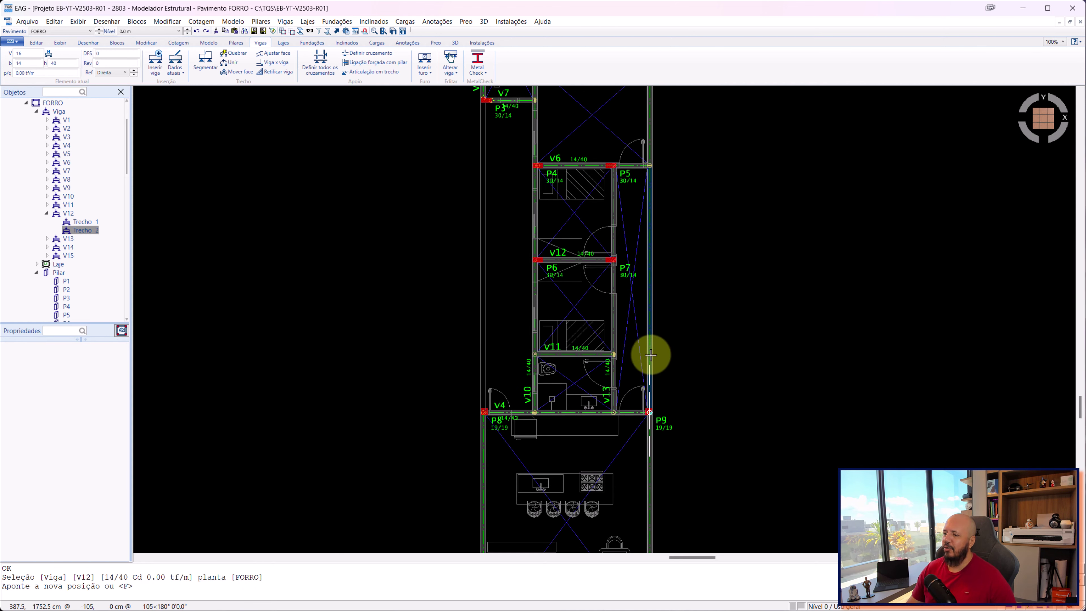
pyautogui.hotkey('ctrl', 'z')
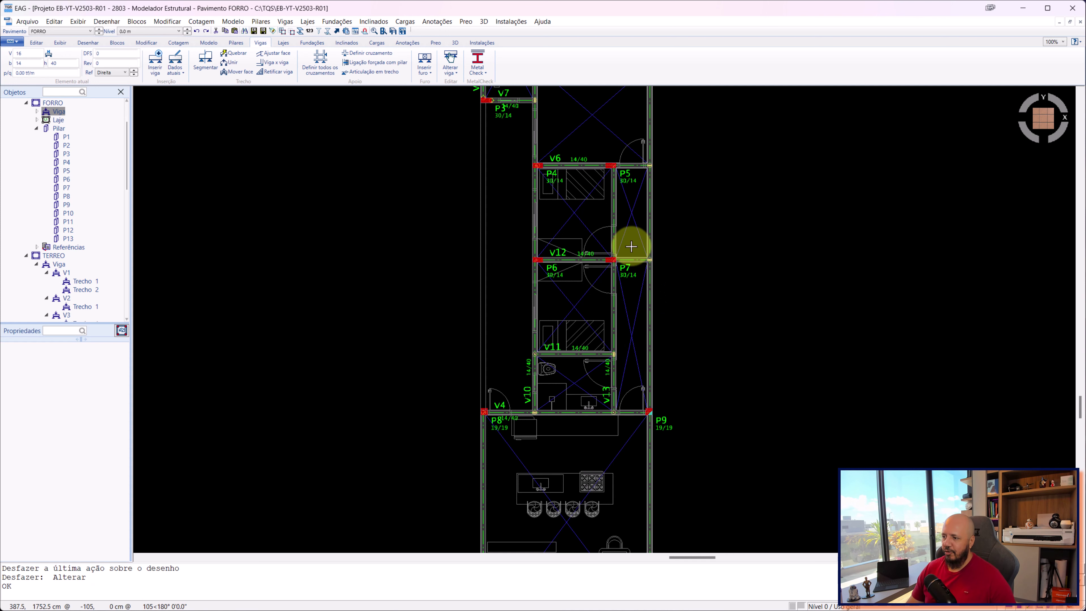
pyautogui.scroll(-2, 602, 244)
pyautogui.moveTo(611, 272)
pyautogui.mouseDown(button='middle')
pyautogui.moveTo(620, 175)
pyautogui.moveTo(615, 243)
pyautogui.mouseUp(button='middle')
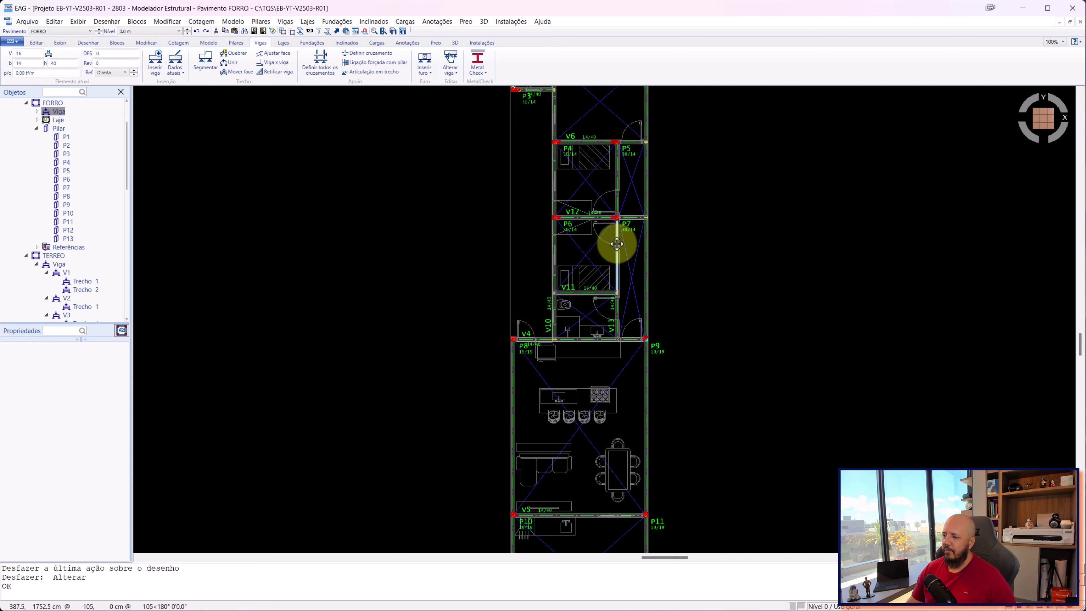
pyautogui.scroll(3, 604, 304)
# - Select beam V11 and measure the room width below V8 with the distance command
pyautogui.scroll(2, 564, 359)
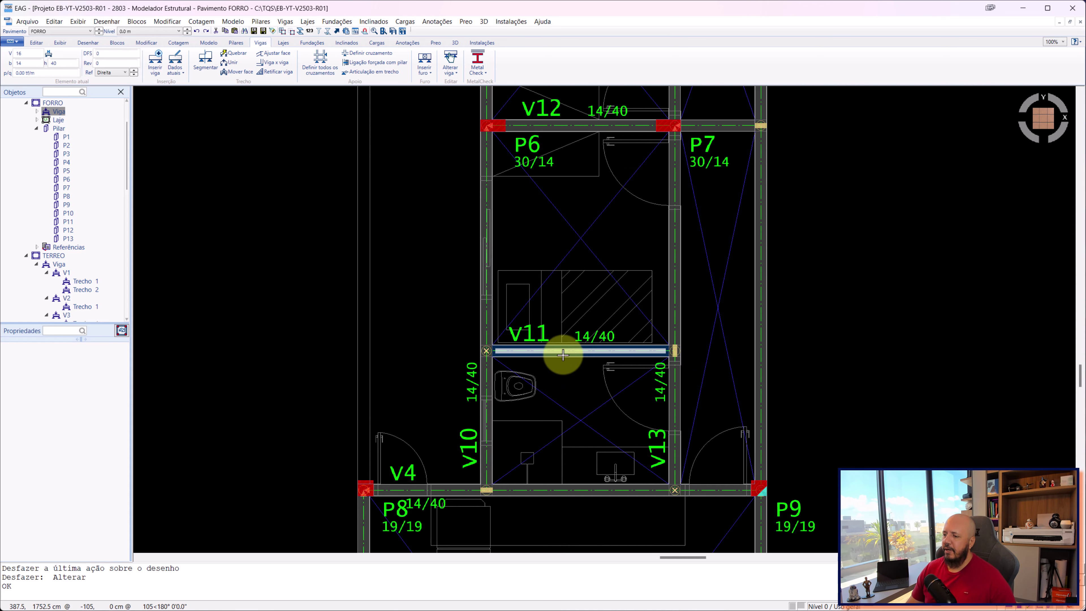
pyautogui.click(561, 357)
pyautogui.scroll(-3, 568, 382)
pyautogui.scroll(-1, 568, 382)
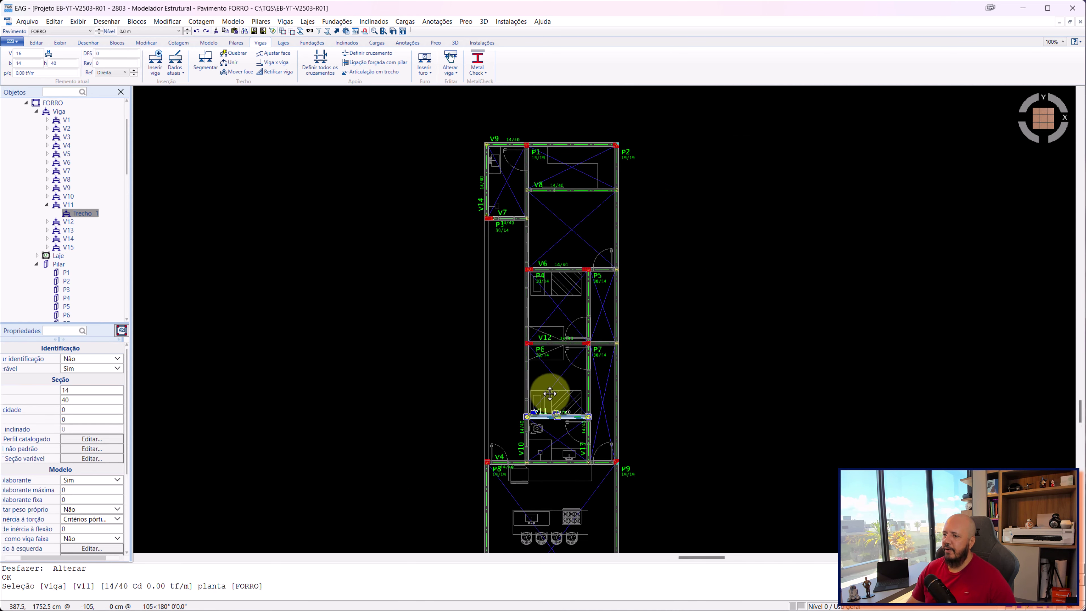
pyautogui.moveTo(548, 388); pyautogui.dragTo(546, 411, button='middle')
pyautogui.moveTo(549, 230); pyautogui.dragTo(572, 303, button='middle')
pyautogui.scroll(3, 573, 304)
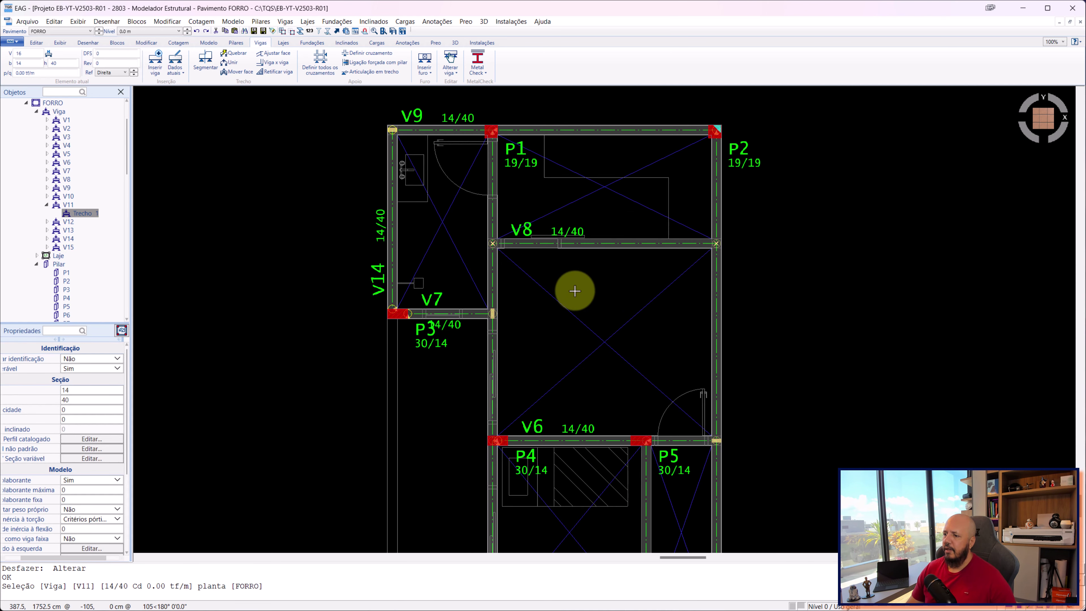
pyautogui.scroll(2, 572, 289)
pyautogui.scroll(-2, 582, 260)
pyautogui.press('d')
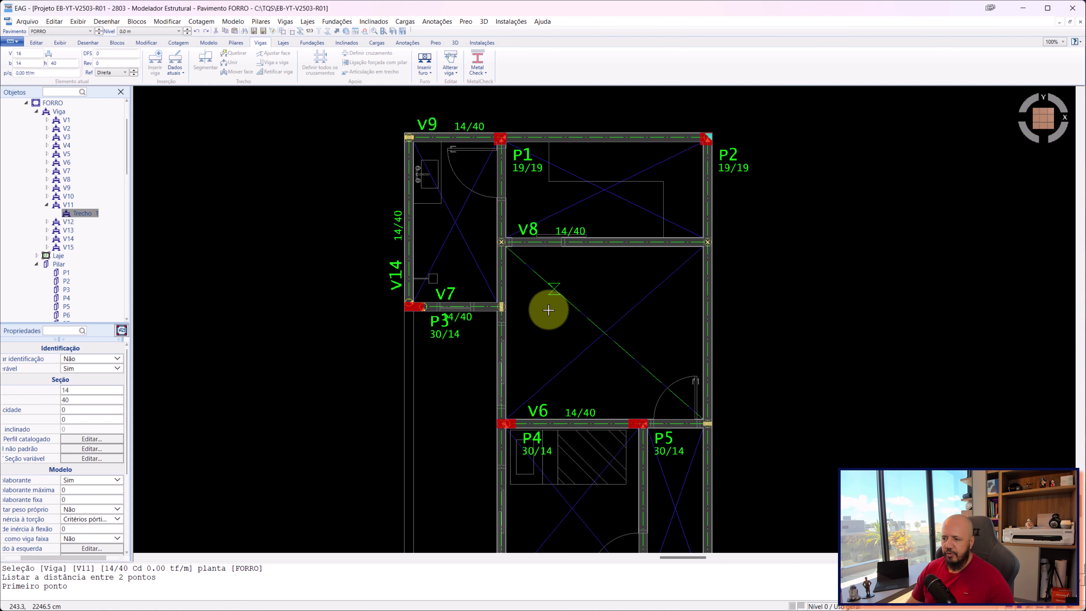
pyautogui.click(512, 336)
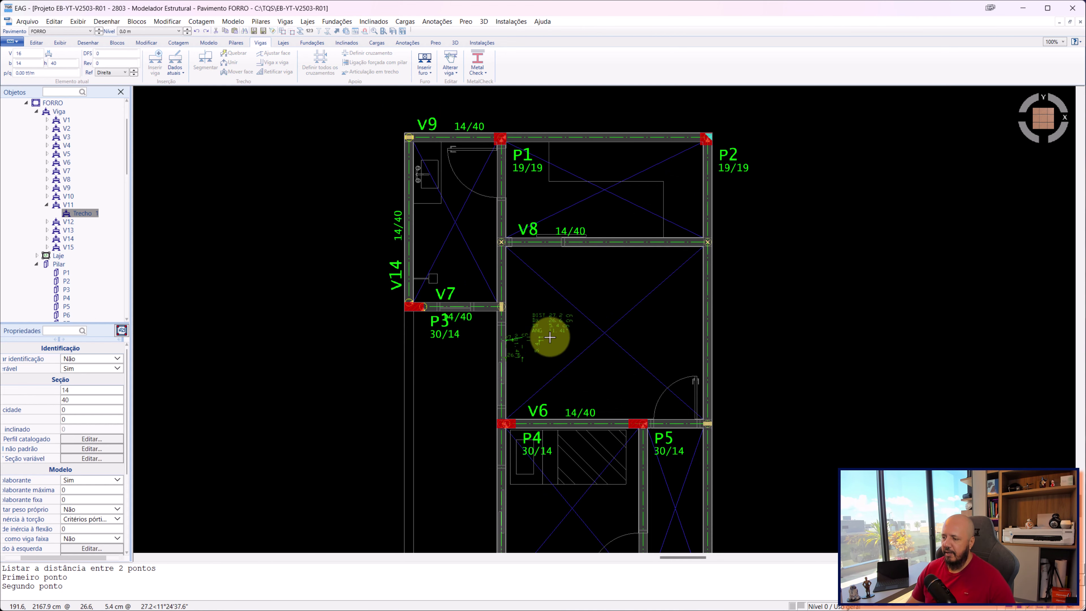
pyautogui.click(699, 343)
# - Delete beam V8 from the FORRO plan again
pyautogui.click(608, 243)
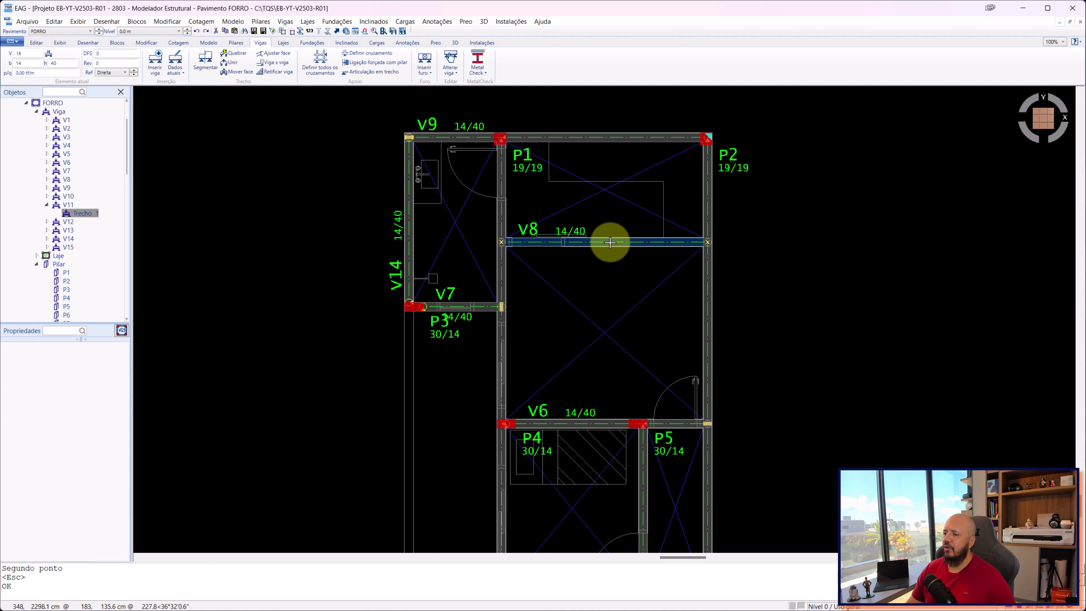
pyautogui.press('Delete')
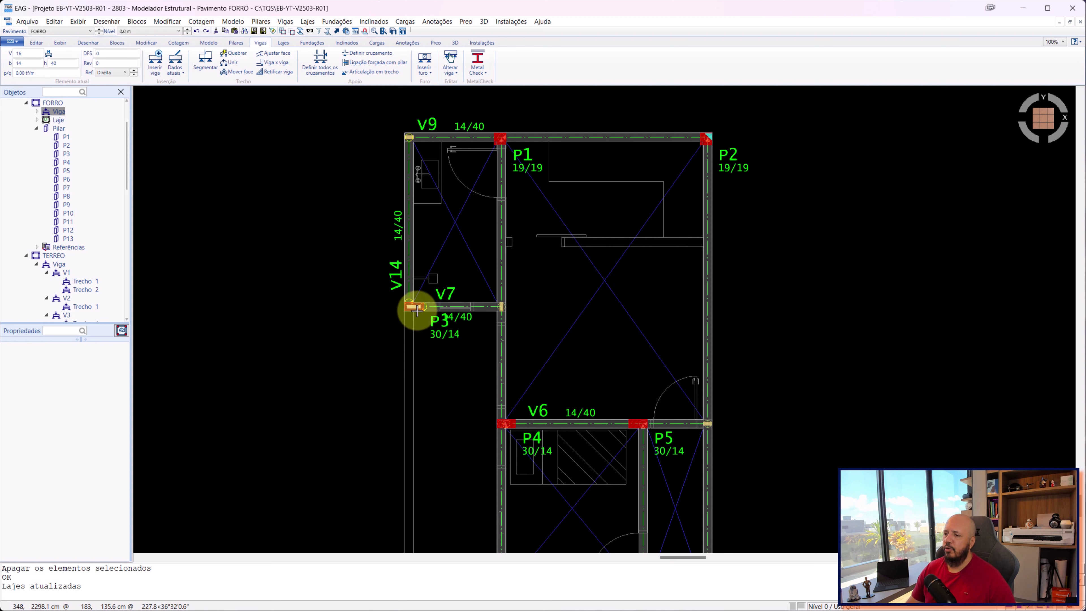
pyautogui.scroll(-2, 560, 262)
pyautogui.scroll(1, 594, 262)
pyautogui.scroll(1, 623, 221)
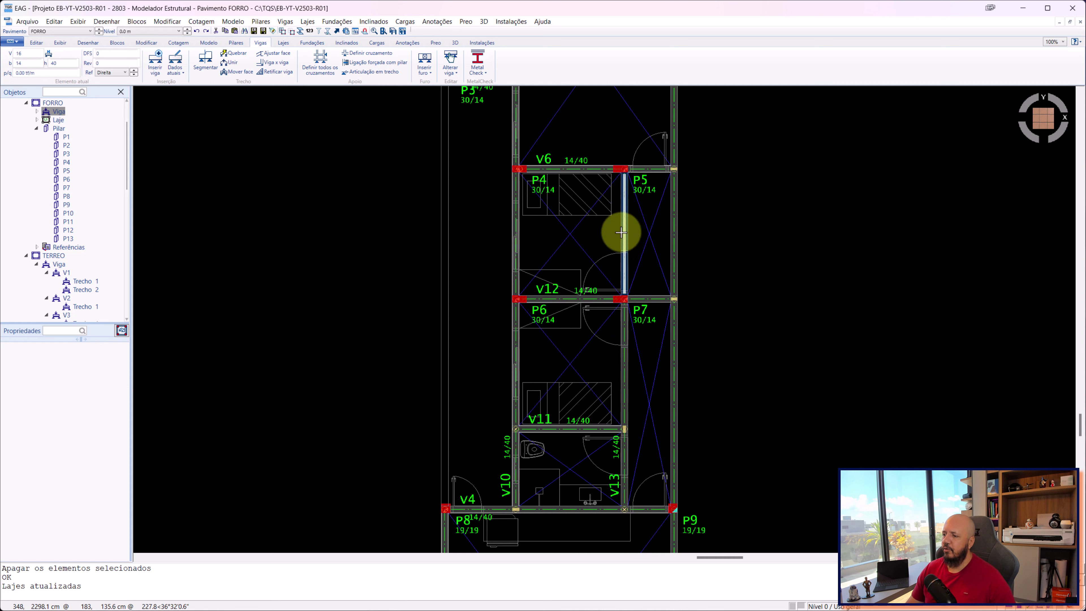
pyautogui.moveTo(620, 232)
pyautogui.mouseDown(button='middle')
pyautogui.moveTo(607, 430)
pyautogui.moveTo(620, 296)
pyautogui.mouseUp(button='middle')
pyautogui.moveTo(538, 267); pyautogui.dragTo(578, 269, button='middle')
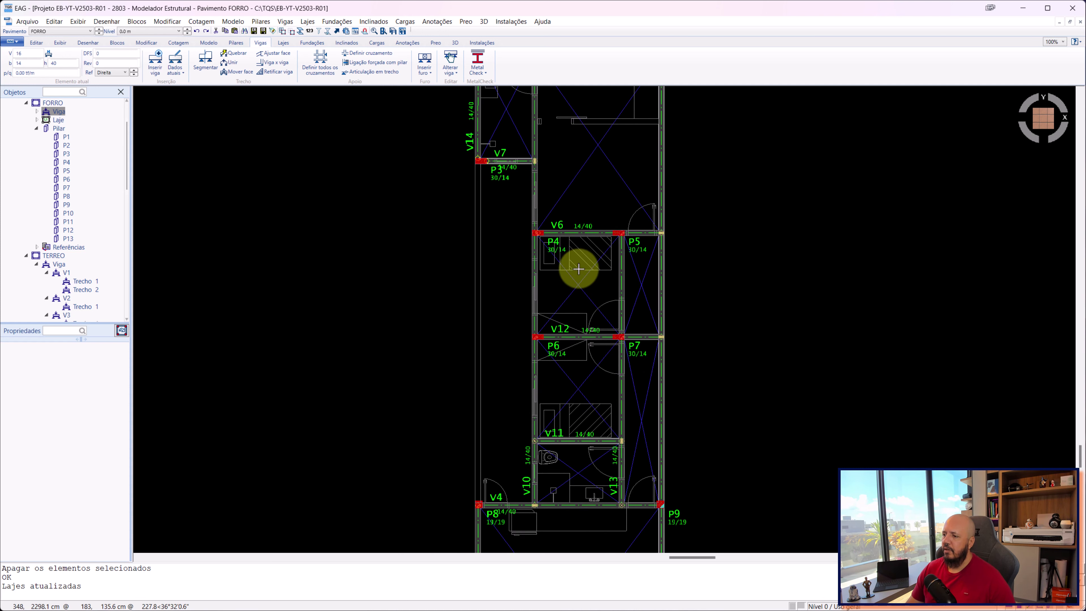
pyautogui.scroll(3, 630, 232)
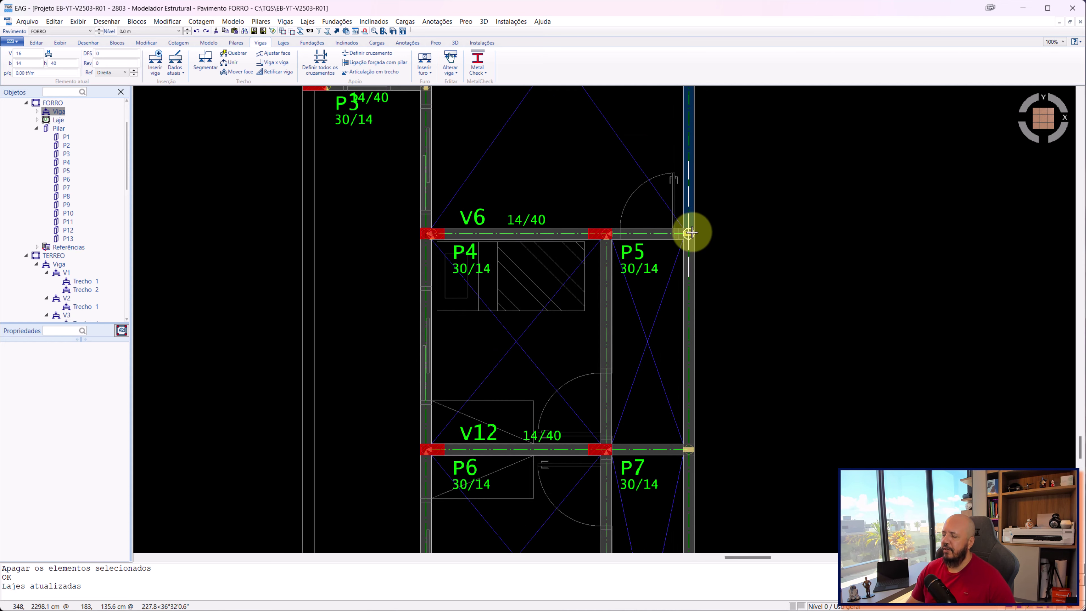
pyautogui.scroll(-3, 689, 233)
pyautogui.moveTo(689, 233); pyautogui.dragTo(677, 330, button='middle')
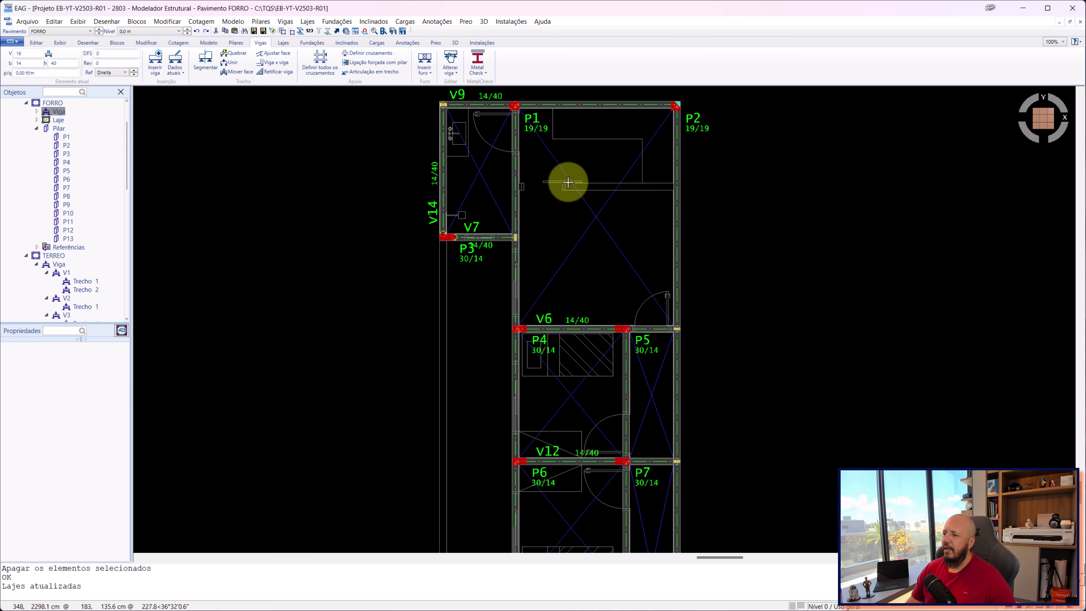
pyautogui.scroll(3, 536, 179)
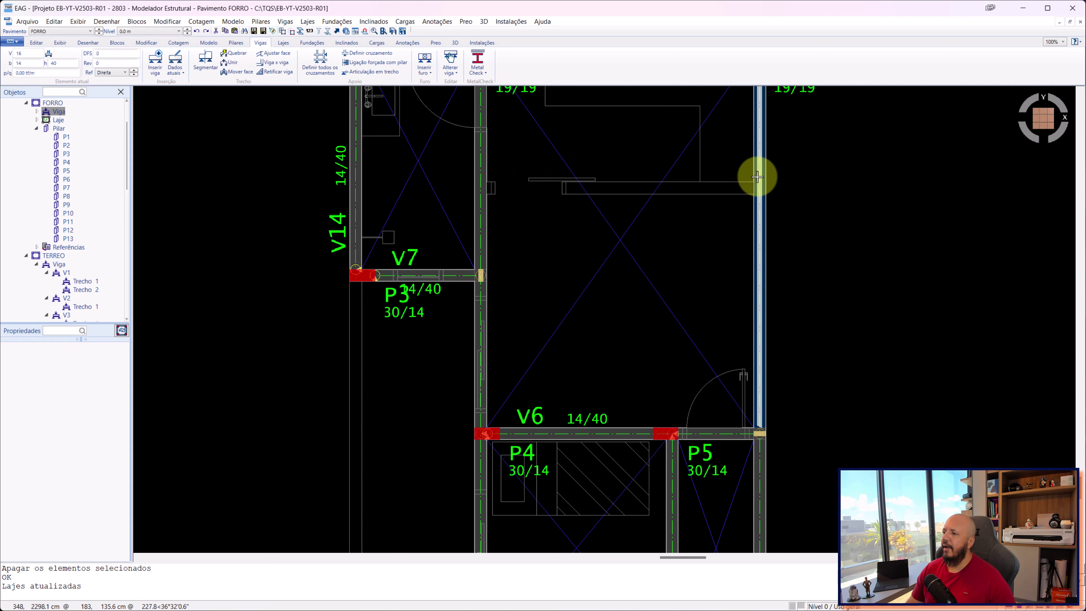
pyautogui.moveTo(752, 197); pyautogui.dragTo(728, 236, button='middle')
pyautogui.press('d')
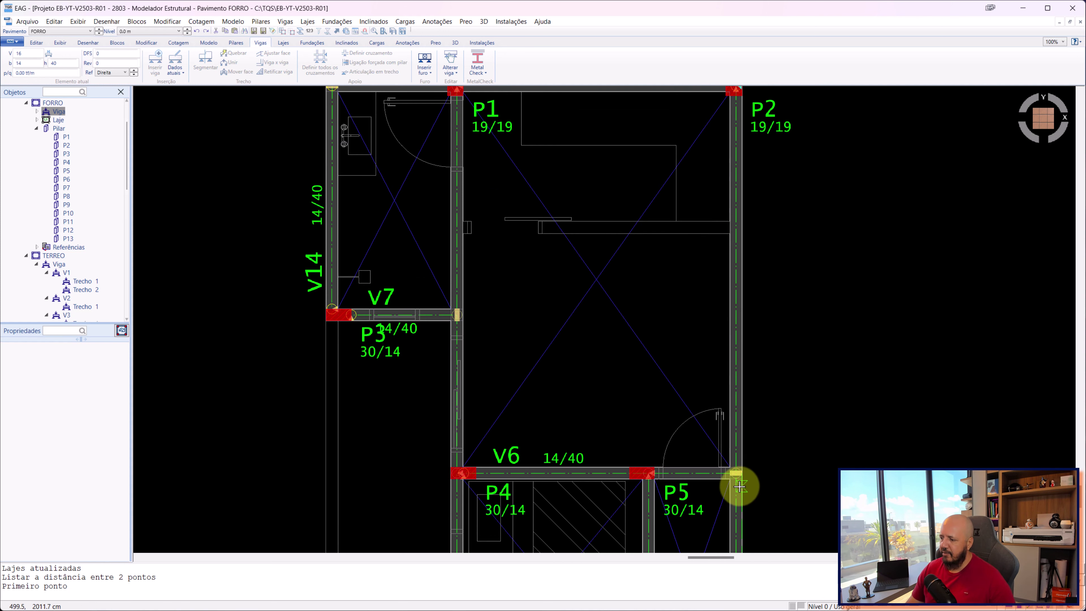
pyautogui.scroll(2, 739, 342)
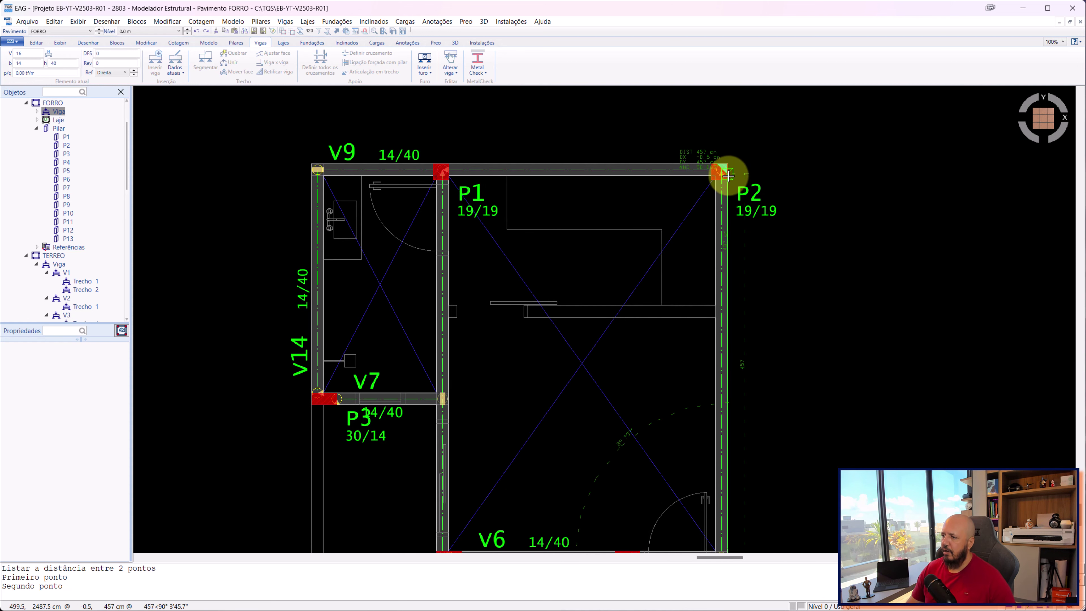
pyautogui.scroll(-2, 728, 176)
pyautogui.press('Escape')
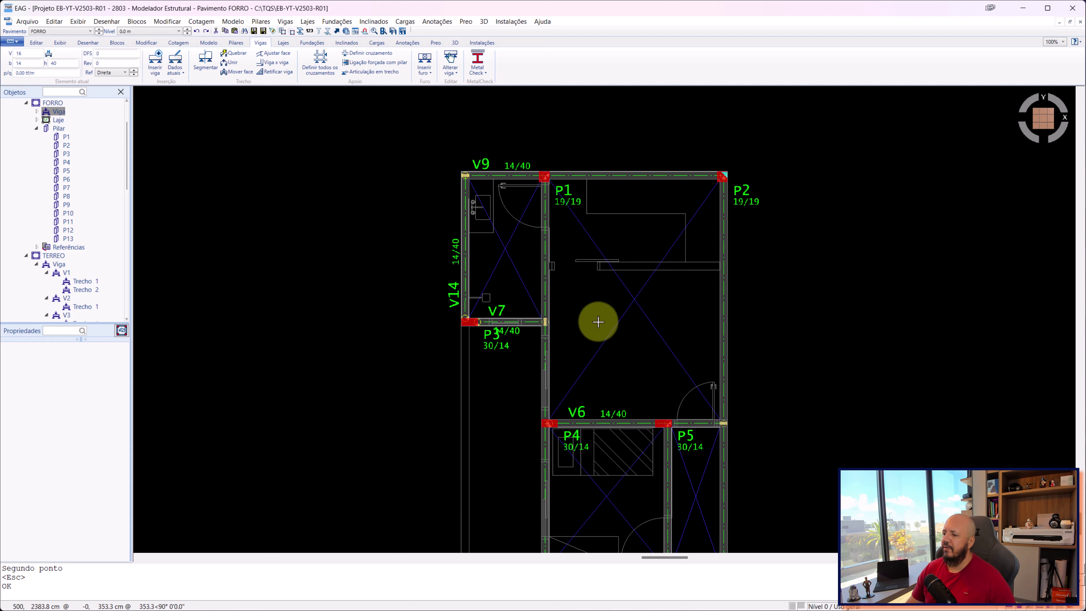
pyautogui.press('Return')
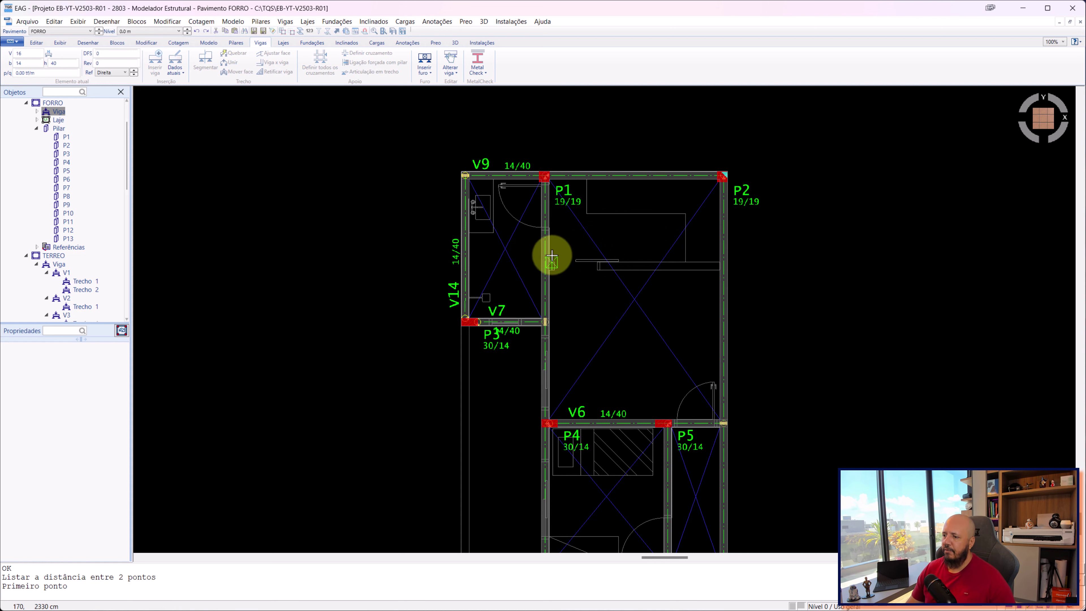
pyautogui.click(551, 256)
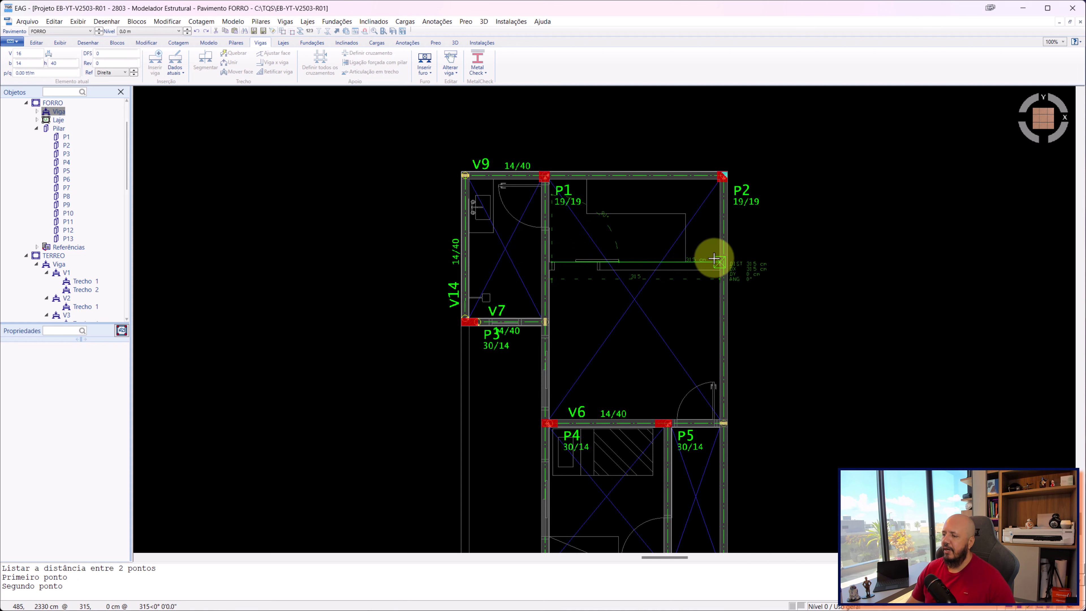
pyautogui.press('Escape')
pyautogui.scroll(1, 635, 412)
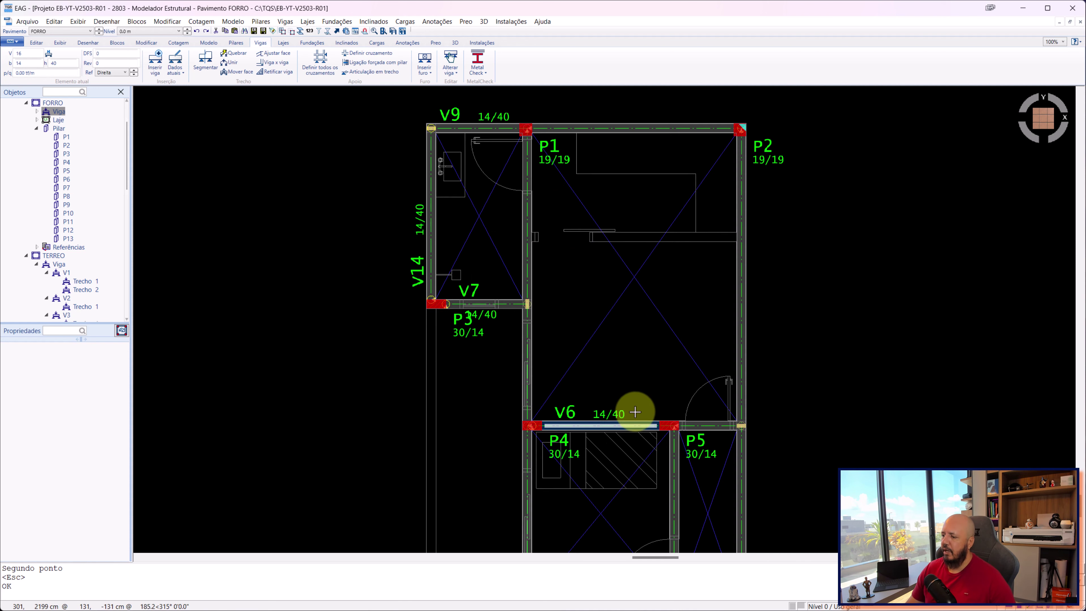
pyautogui.scroll(-3, 638, 427)
pyautogui.moveTo(638, 428); pyautogui.dragTo(601, 214, button='middle')
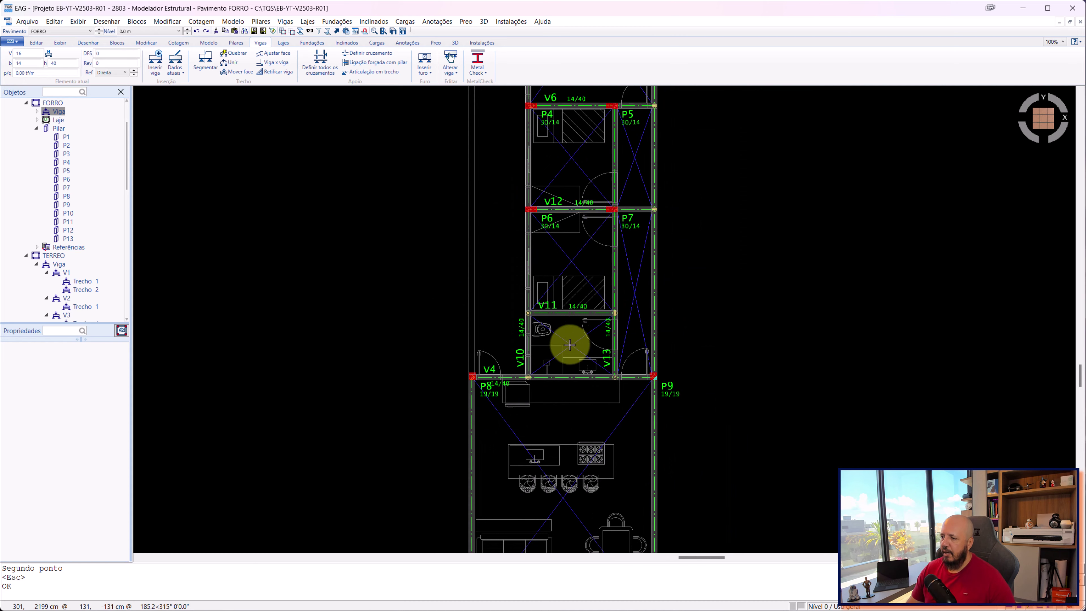
pyautogui.scroll(2, 584, 320)
pyautogui.moveTo(584, 319); pyautogui.dragTo(588, 181, button='middle')
pyautogui.moveTo(582, 334); pyautogui.dragTo(504, 226, button='middle')
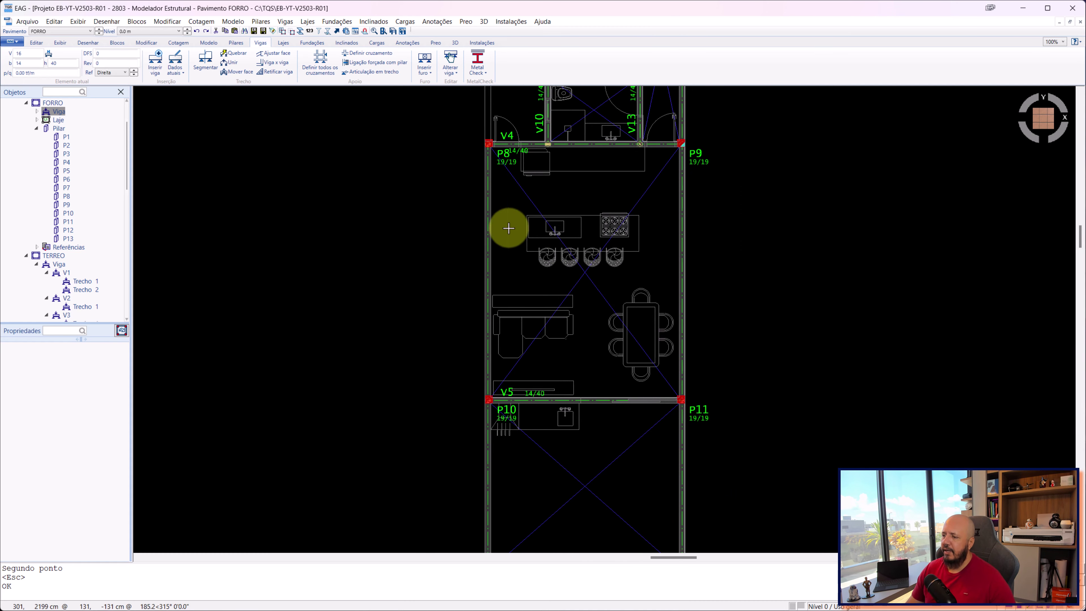
pyautogui.scroll(-2, 543, 264)
pyautogui.scroll(1, 554, 284)
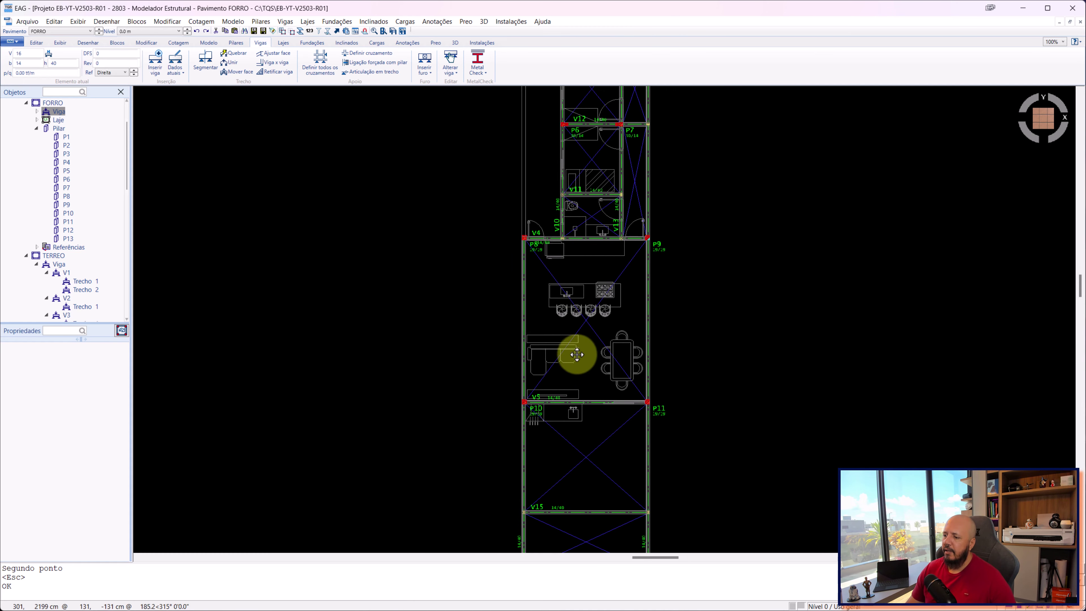
pyautogui.scroll(2, 577, 359)
pyautogui.moveTo(580, 362); pyautogui.dragTo(595, 261, button='middle')
pyautogui.scroll(2, 592, 318)
pyautogui.scroll(2, 603, 300)
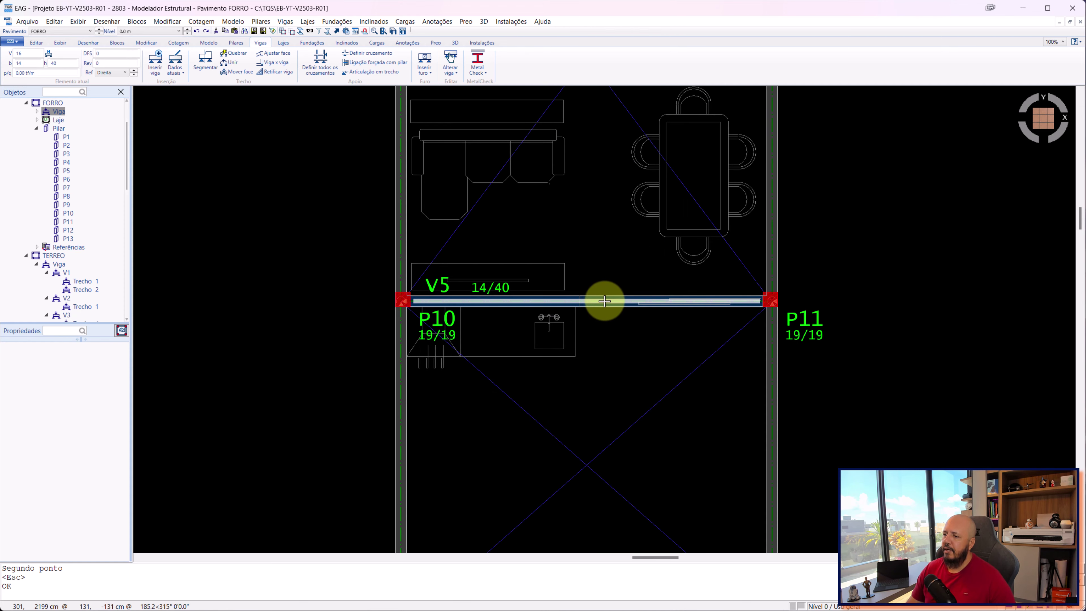
pyautogui.scroll(-1, 613, 286)
pyautogui.scroll(-1, 614, 330)
pyautogui.moveTo(614, 330); pyautogui.dragTo(620, 340, button='middle')
pyautogui.scroll(1, 620, 345)
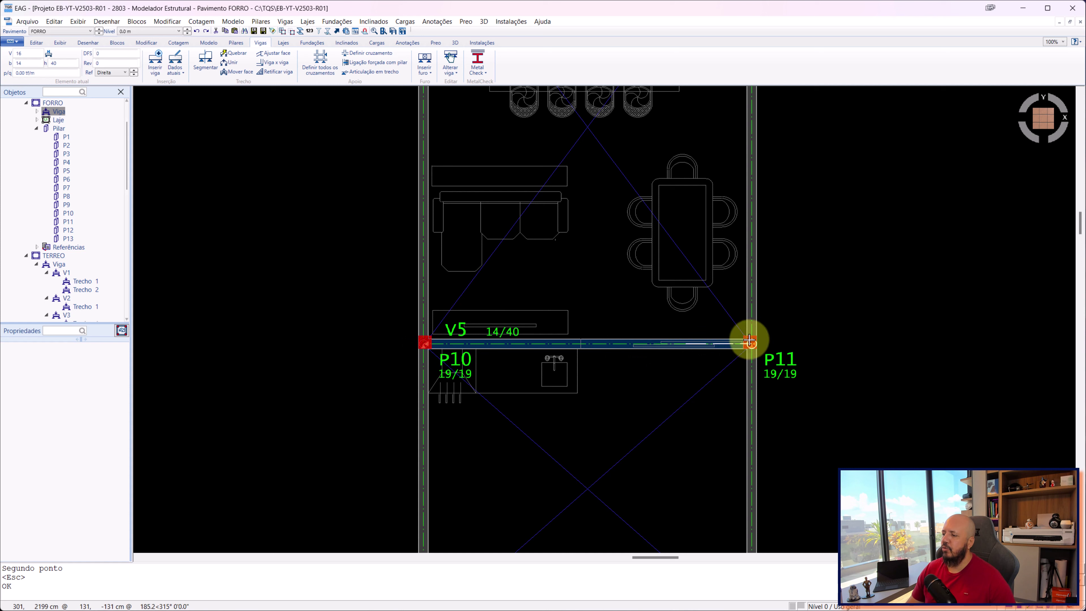
pyautogui.scroll(-2, 633, 325)
pyautogui.scroll(-1, 630, 239)
pyautogui.scroll(1, 630, 230)
pyautogui.moveTo(631, 230)
pyautogui.mouseDown(button='middle')
pyautogui.moveTo(591, 448)
pyautogui.moveTo(604, 454)
pyautogui.mouseUp(button='middle')
pyautogui.moveTo(602, 291); pyautogui.dragTo(618, 454, button='middle')
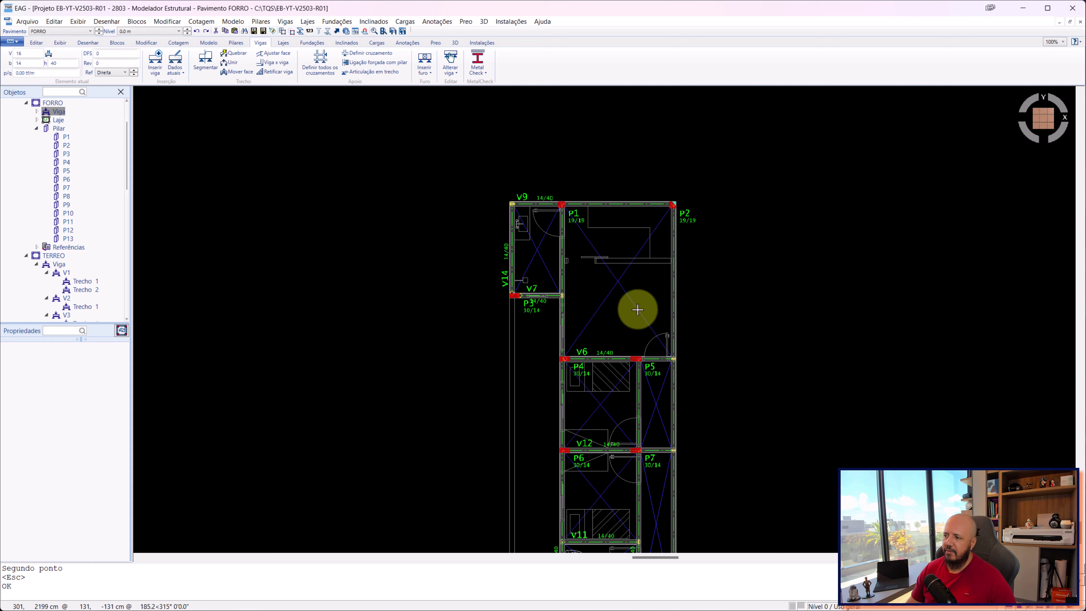
pyautogui.scroll(-2, 638, 309)
pyautogui.scroll(-2, 635, 272)
pyautogui.scroll(-2, 636, 281)
pyautogui.scroll(-2, 638, 269)
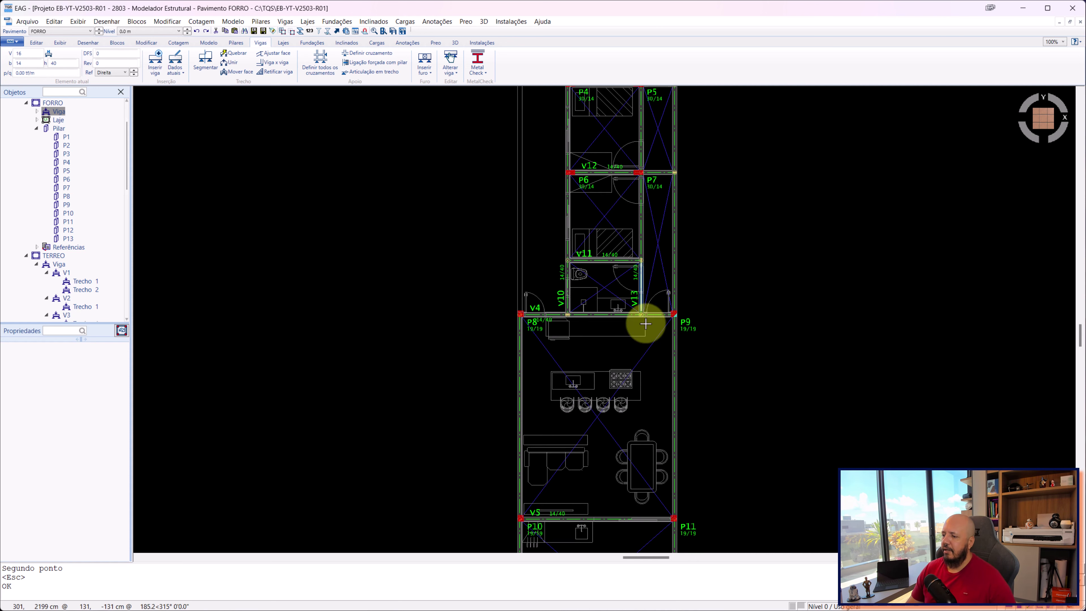
pyautogui.moveTo(645, 323); pyautogui.dragTo(641, 366, button='middle')
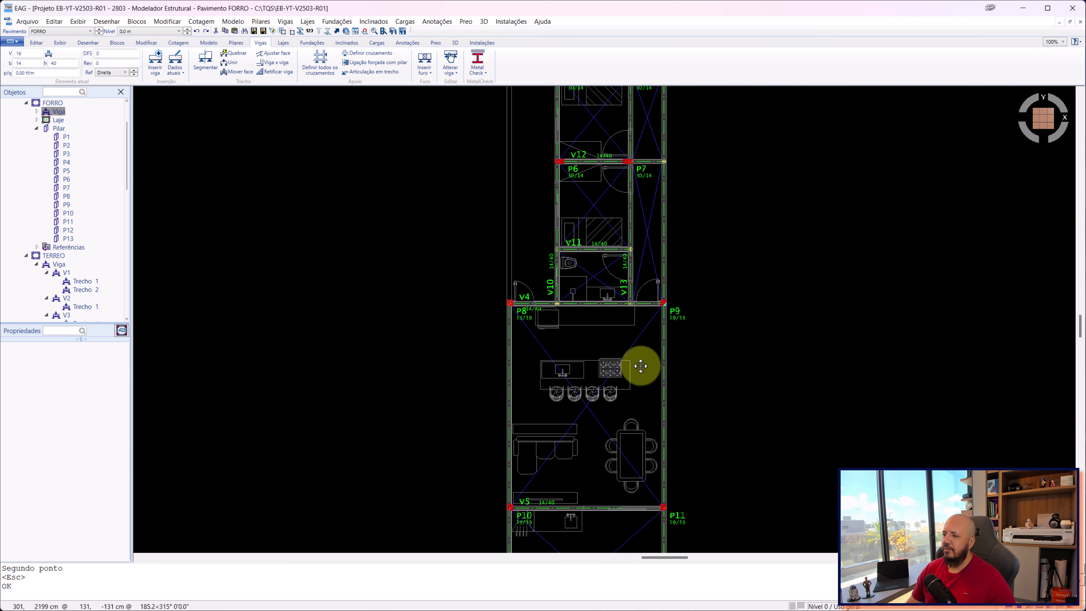
pyautogui.scroll(2, 626, 294)
pyautogui.scroll(1, 633, 378)
pyautogui.scroll(2, 633, 372)
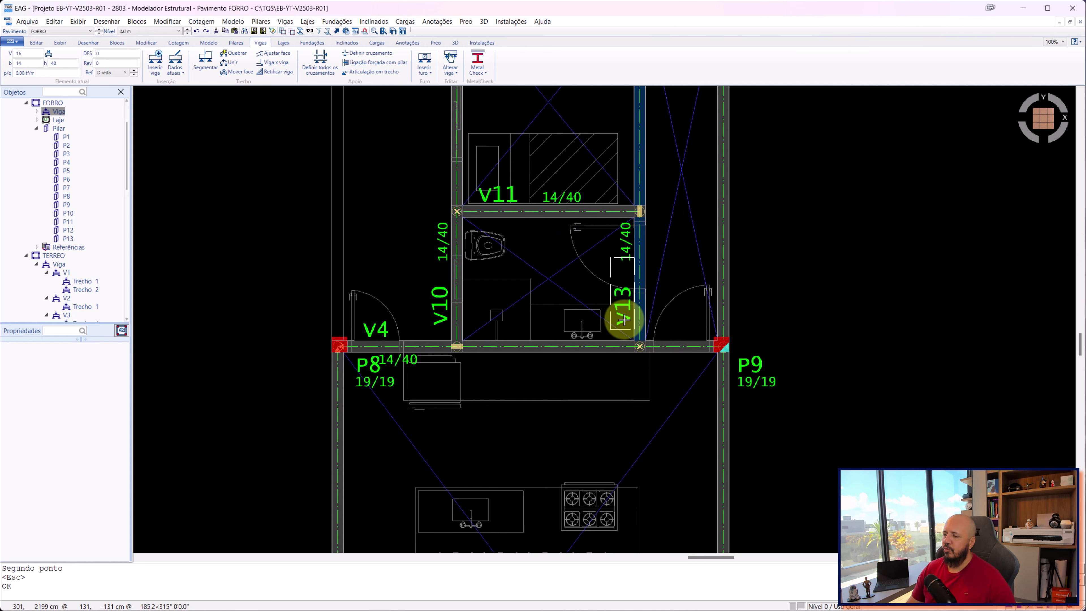
pyautogui.scroll(-1, 624, 319)
pyautogui.scroll(-2, 634, 250)
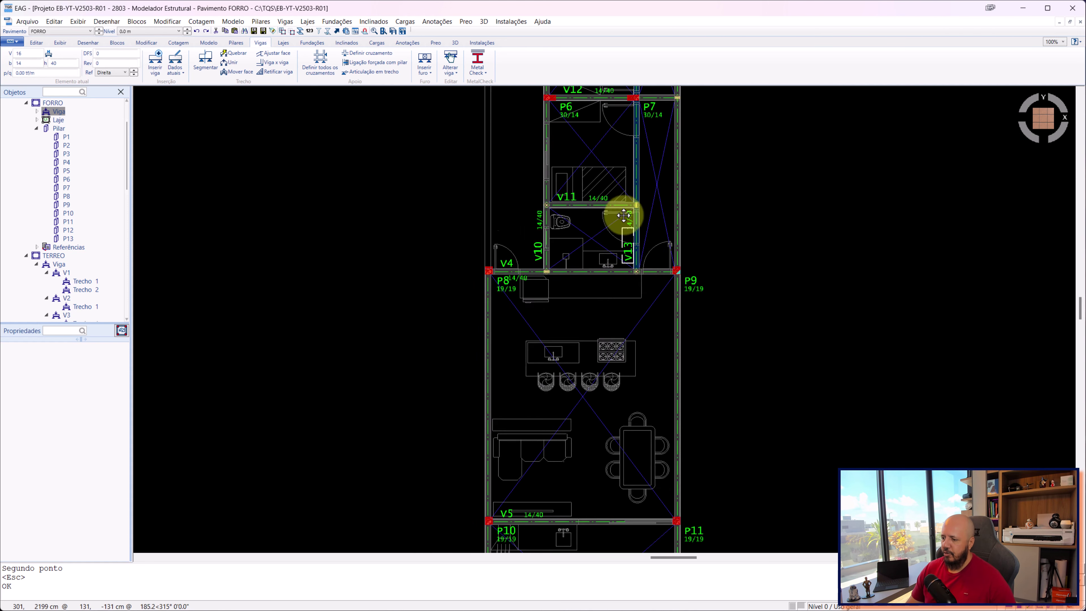
# - Save the FORRO model and dismiss the warning about errors
pyautogui.click(254, 31)
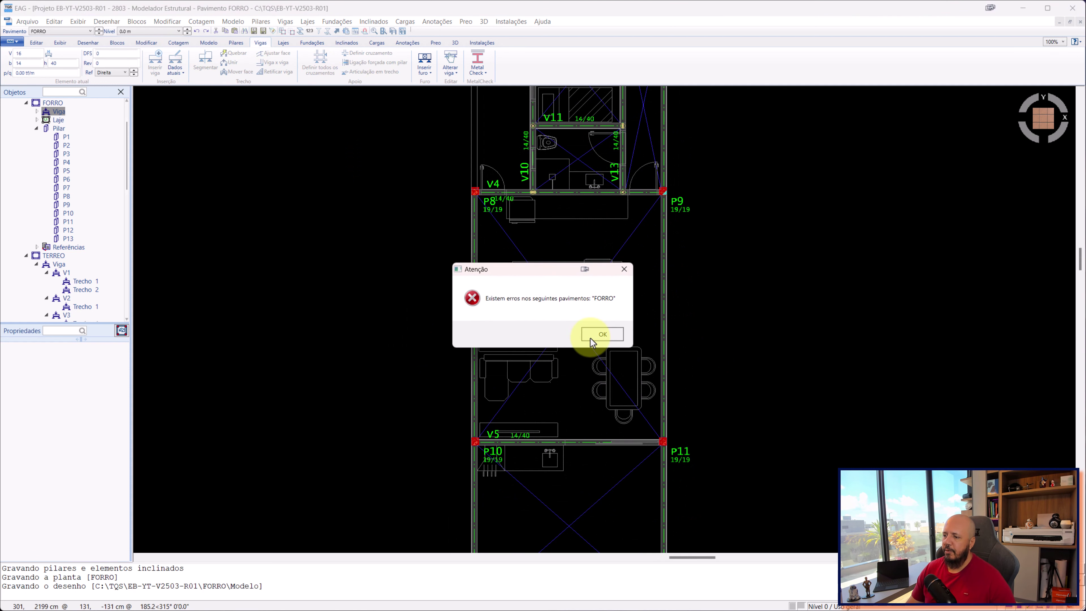
pyautogui.click(602, 334)
pyautogui.scroll(-1, 578, 274)
pyautogui.moveTo(582, 202); pyautogui.dragTo(537, 494, button='middle')
pyautogui.scroll(2, 463, 153)
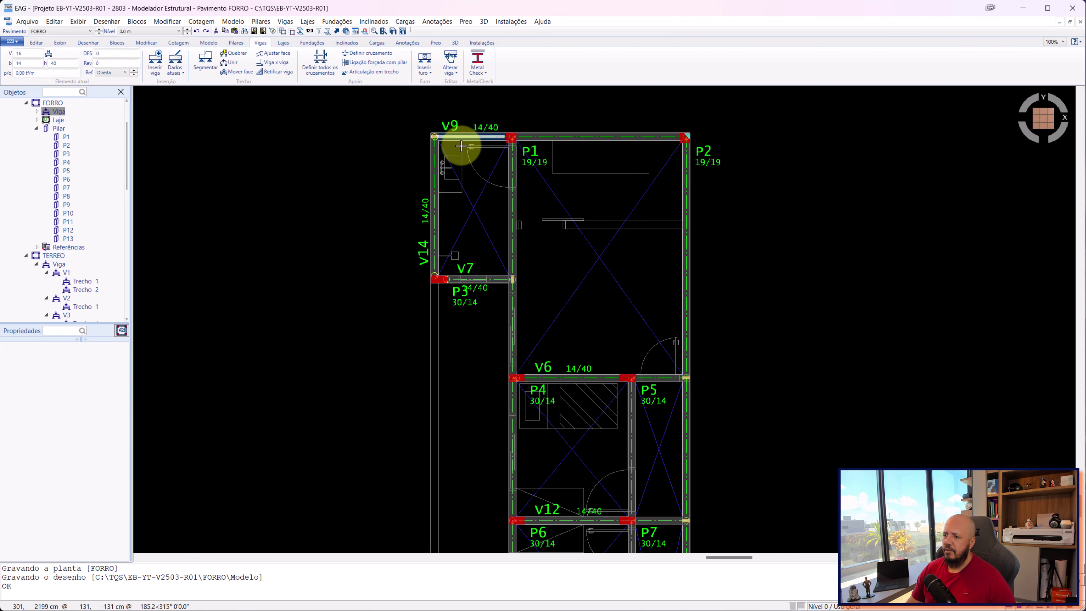
pyautogui.scroll(-2, 569, 225)
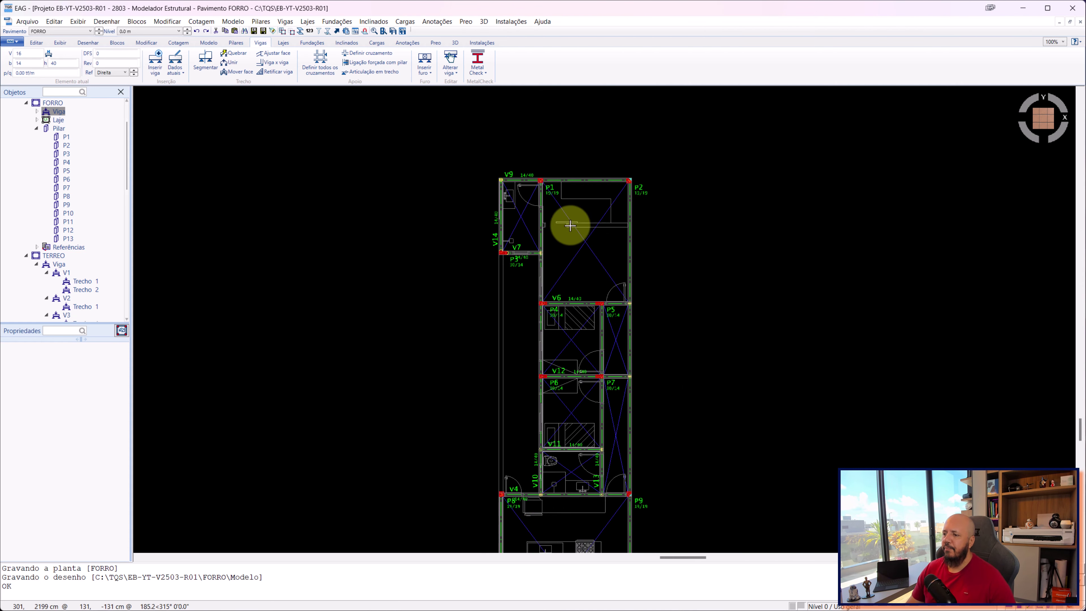
pyautogui.moveTo(597, 364); pyautogui.dragTo(602, 195, button='middle')
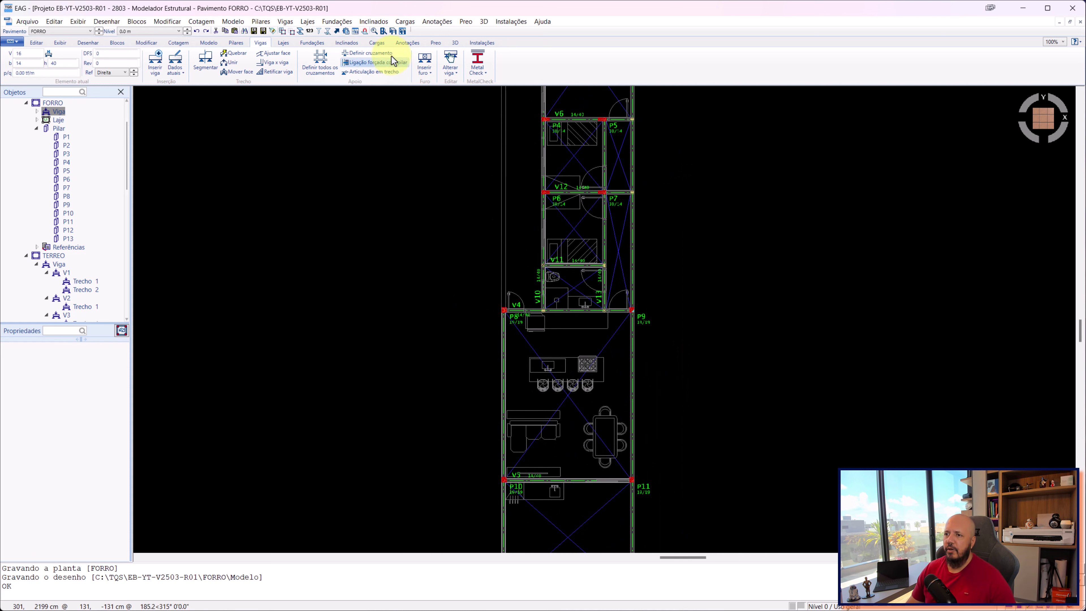
# - Run the beam-layout error check for modelling problems
pyautogui.click(373, 32)
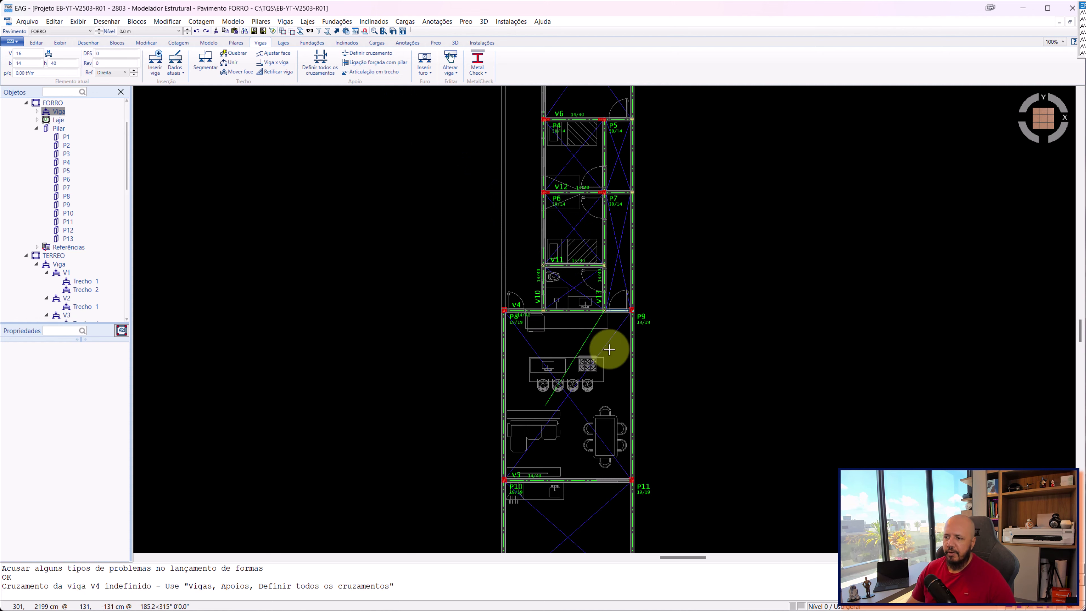
pyautogui.scroll(2, 605, 315)
pyautogui.scroll(3, 607, 300)
pyautogui.scroll(-1, 627, 244)
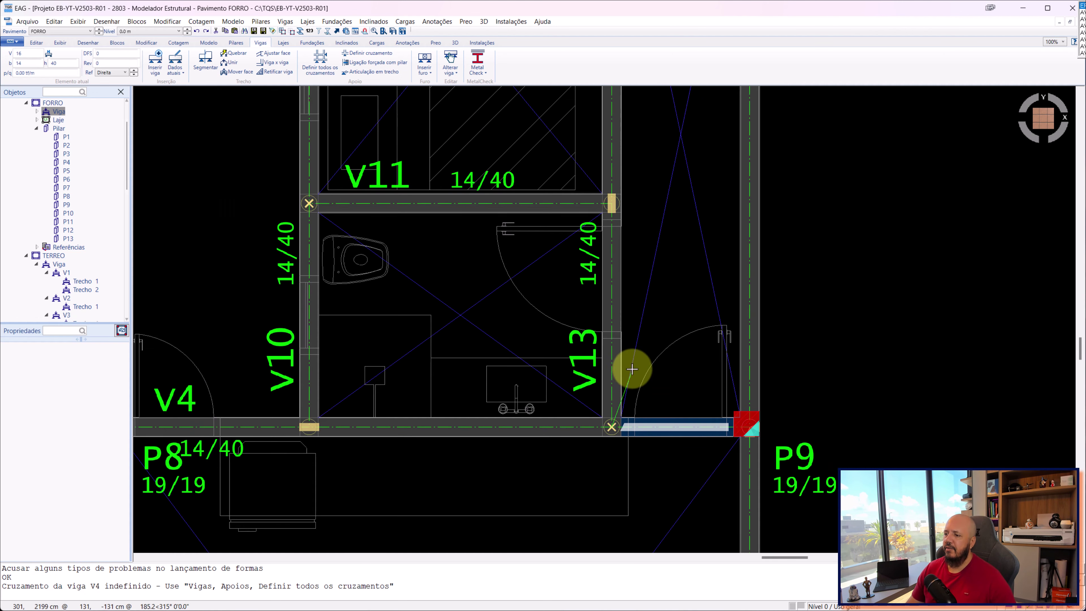
pyautogui.scroll(-1, 630, 368)
# - Define all undefined crossings, making V4 receive V13 and V10 receive V11
pyautogui.click(325, 69)
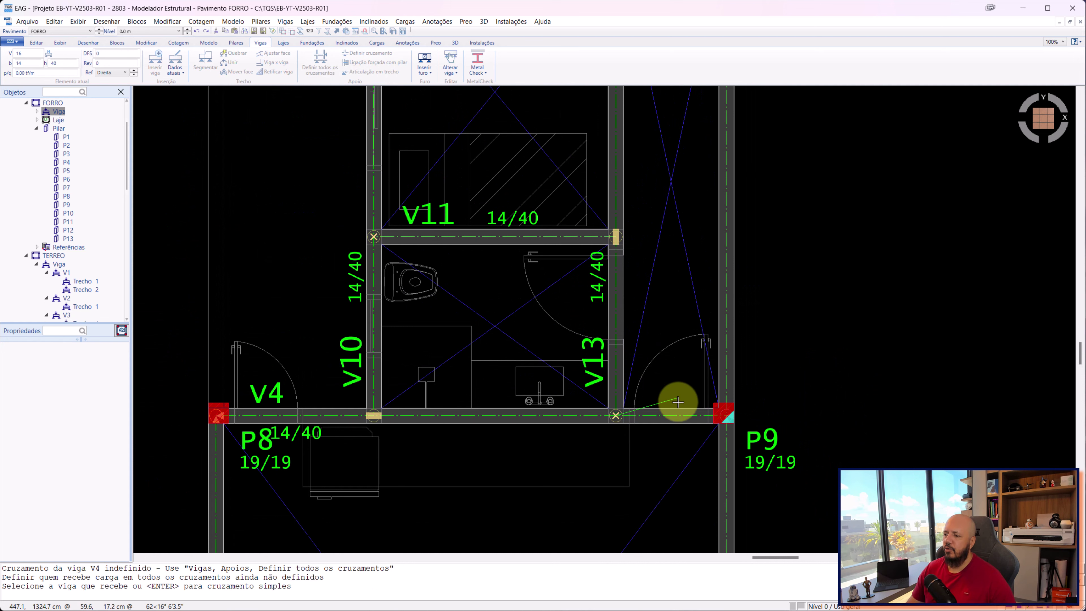
pyautogui.click(664, 410)
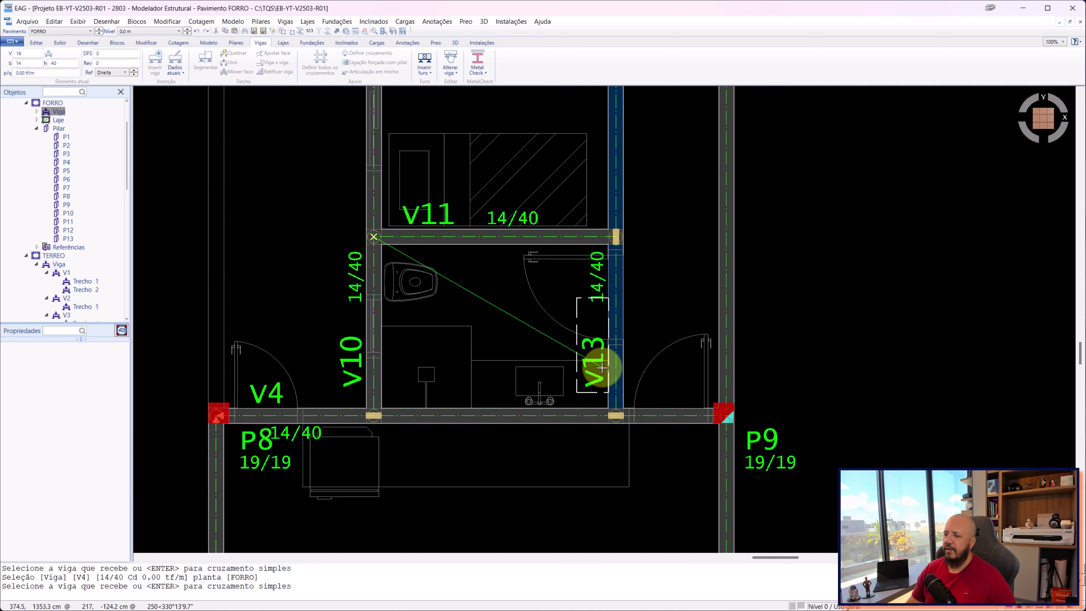
pyautogui.click(381, 307)
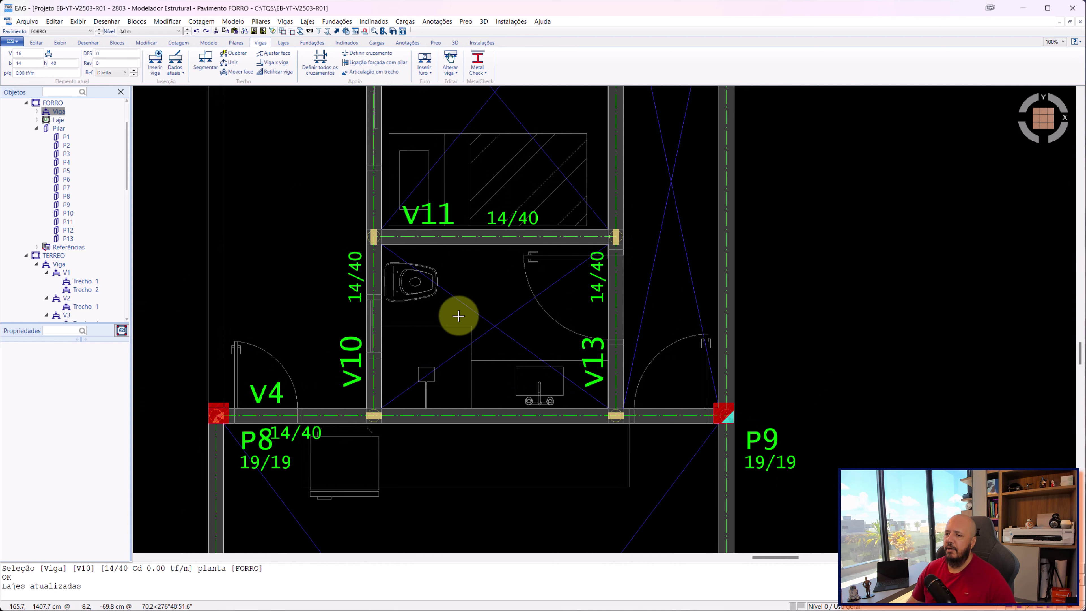
pyautogui.scroll(-2, 470, 308)
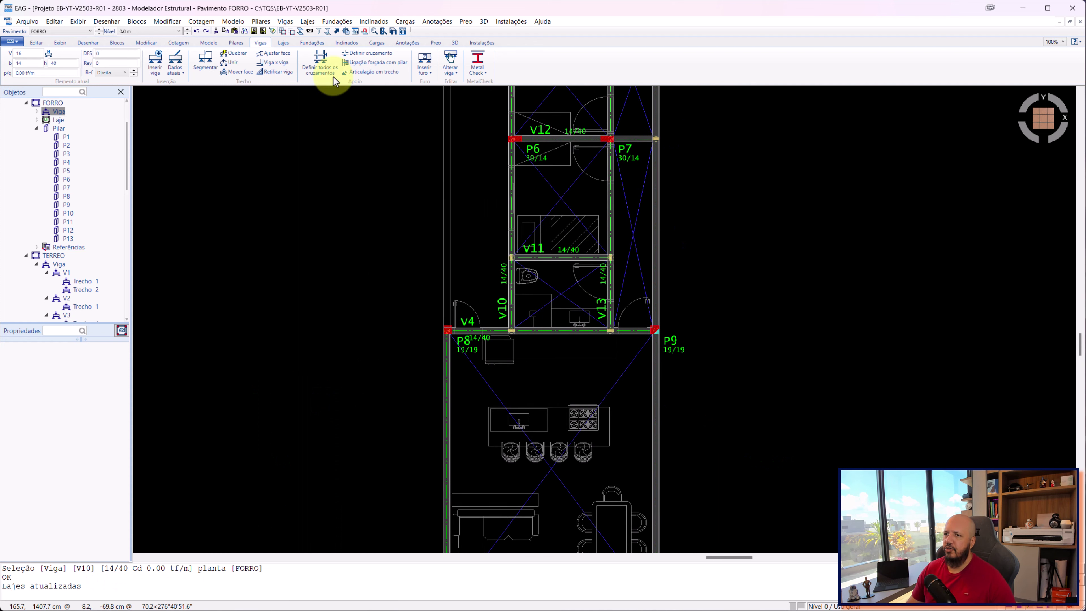
# - Save FORRO.LDF and review beam V15 below P10/P11
pyautogui.click(255, 31)
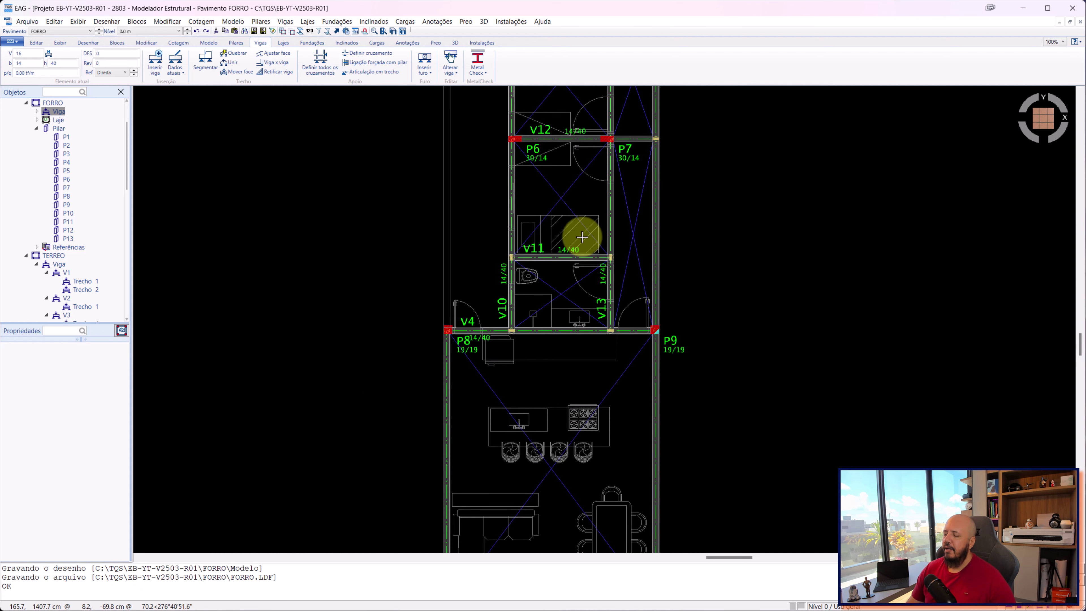
pyautogui.scroll(-3, 625, 300)
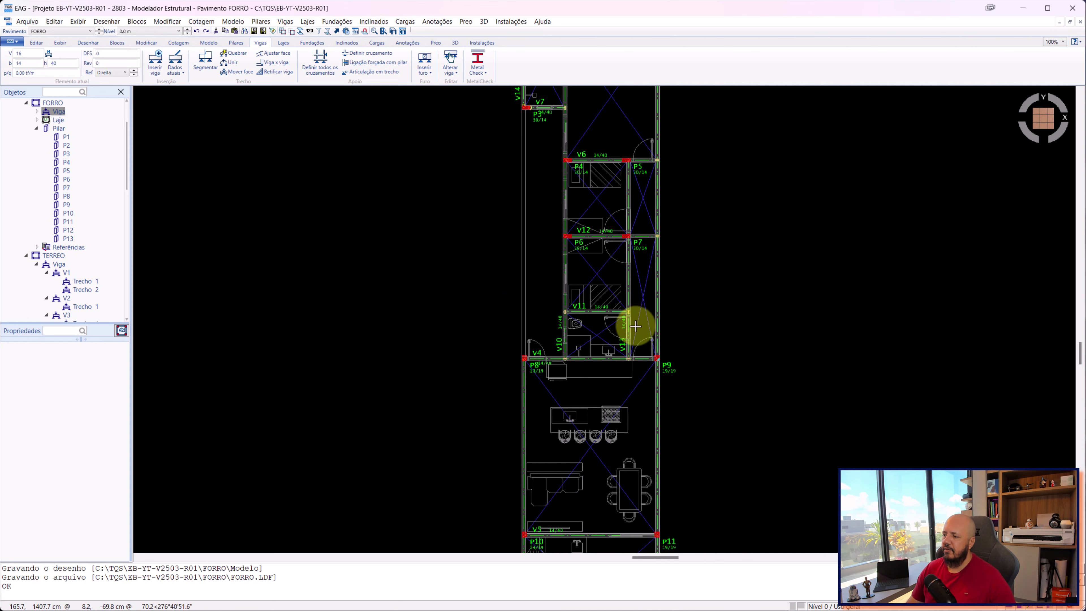
pyautogui.moveTo(633, 392); pyautogui.dragTo(629, 274, button='middle')
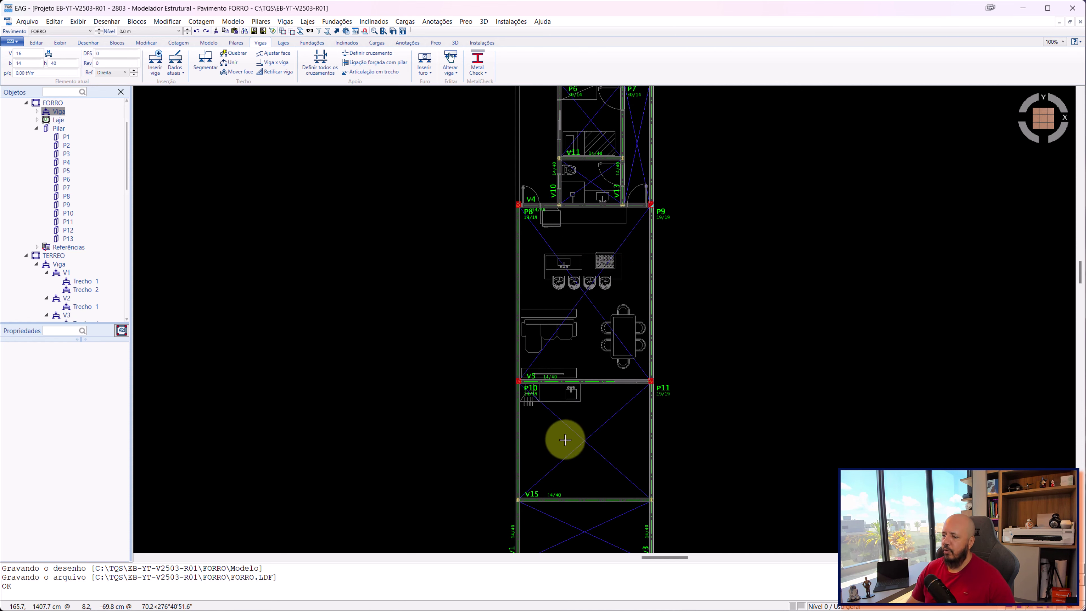
pyautogui.moveTo(565, 440); pyautogui.dragTo(569, 287, button='middle')
pyautogui.scroll(1, 533, 364)
pyautogui.scroll(2, 484, 347)
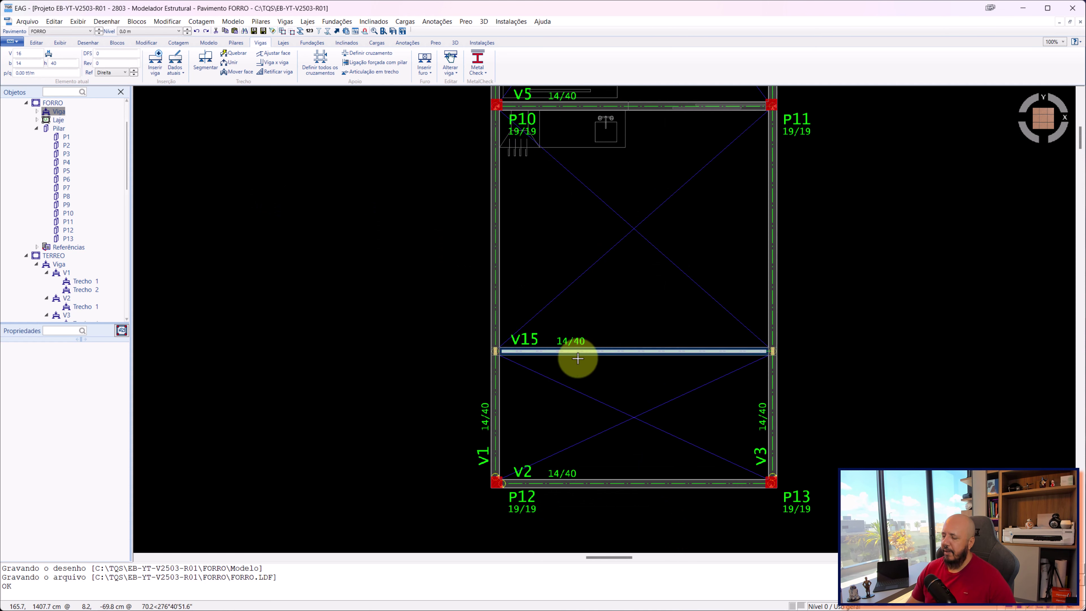
pyautogui.scroll(3, 646, 429)
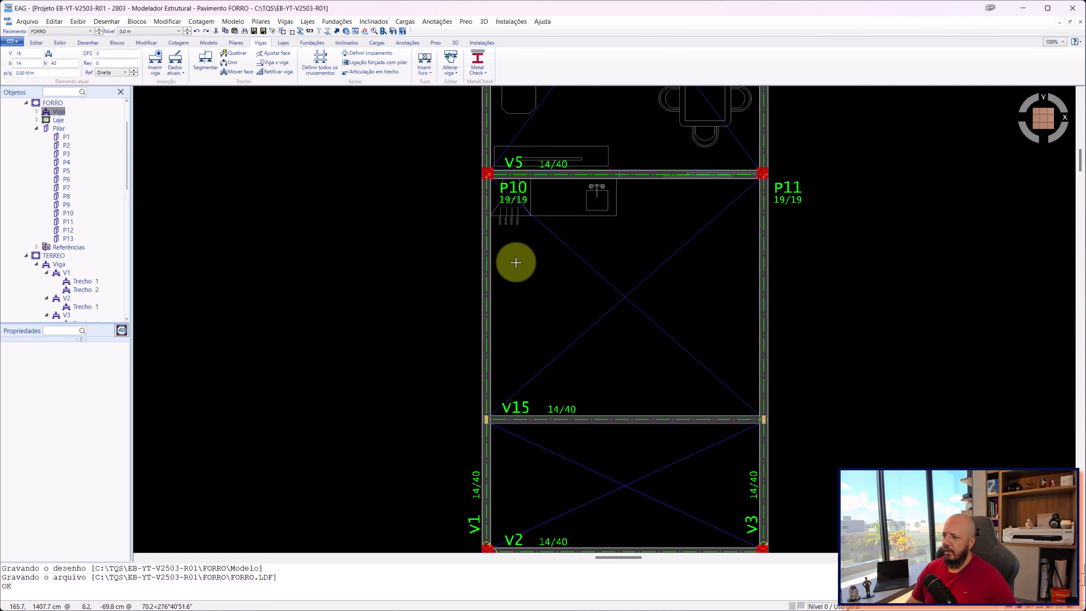
# - Review V4, P8–P9 and beams V10–V13, ending over the bathroom bay
pyautogui.moveTo(683, 266); pyautogui.dragTo(669, 432, button='middle')
pyautogui.scroll(-2, 671, 434)
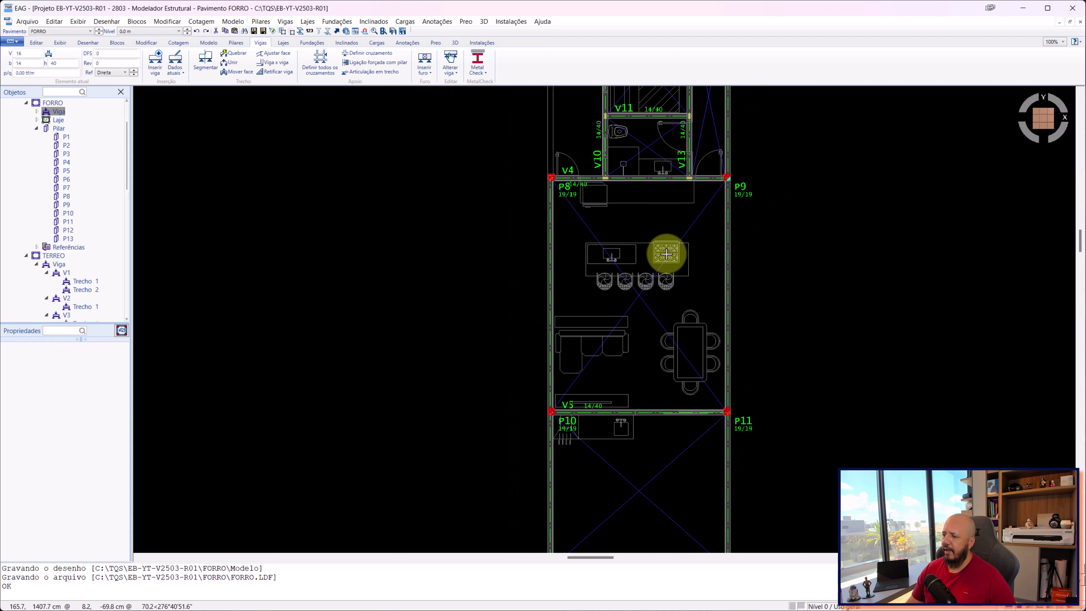
pyautogui.moveTo(667, 253); pyautogui.dragTo(650, 369, button='middle')
pyautogui.scroll(2, 638, 275)
pyautogui.scroll(-3, 663, 302)
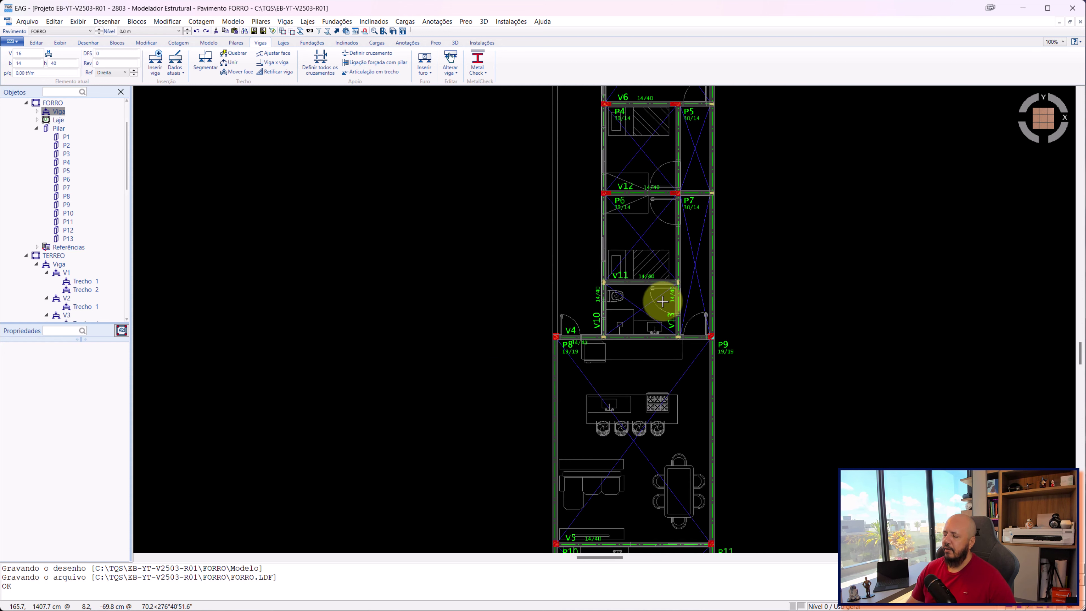
pyautogui.moveTo(663, 301); pyautogui.dragTo(648, 359, button='middle')
pyautogui.scroll(2, 630, 376)
pyautogui.scroll(2, 627, 361)
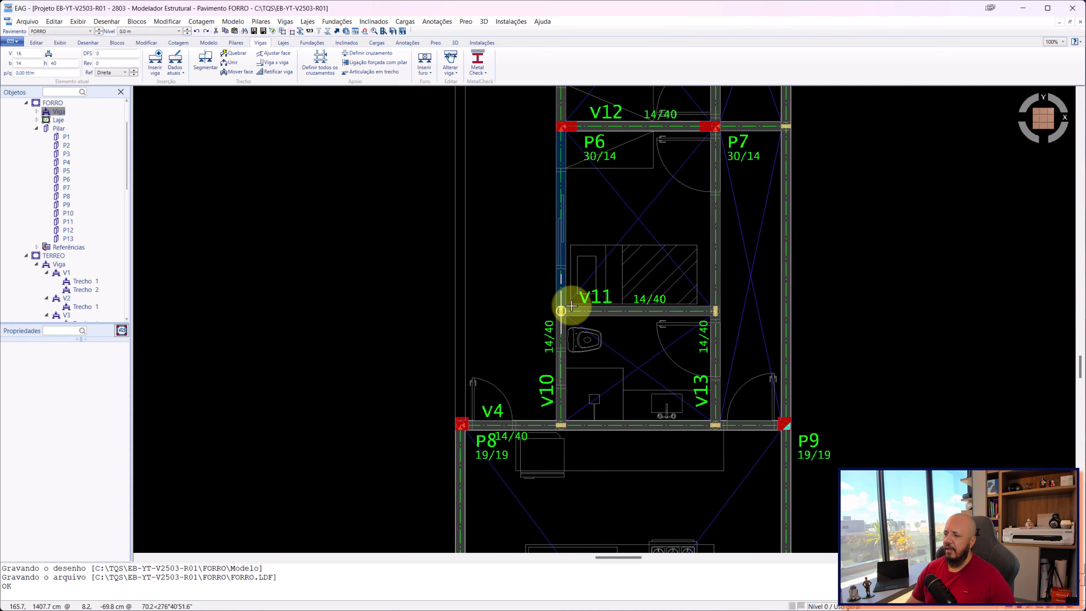
pyautogui.scroll(1, 631, 308)
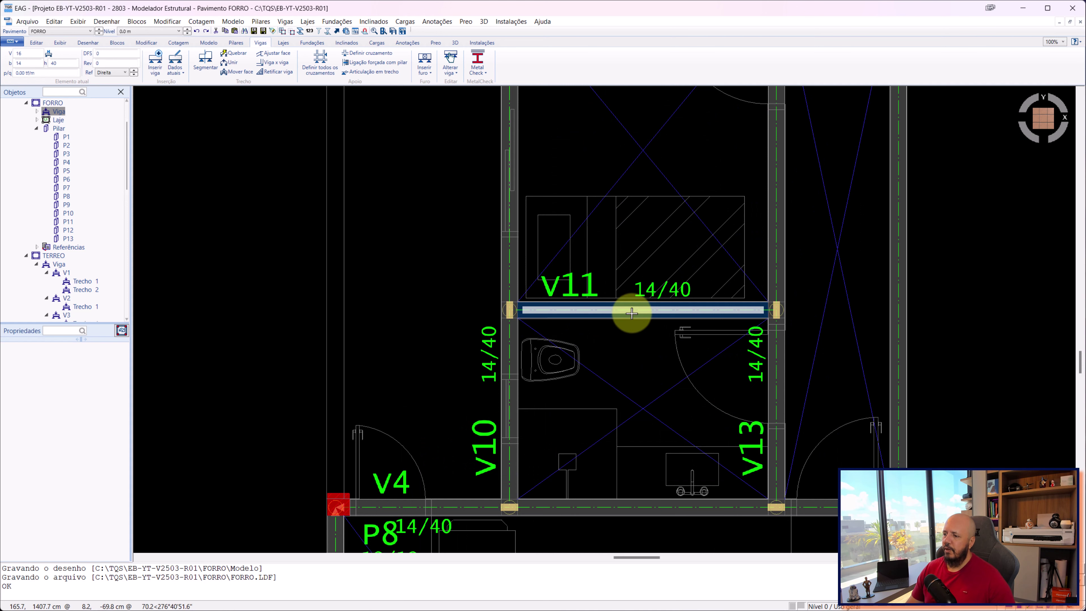
pyautogui.scroll(1, 630, 311)
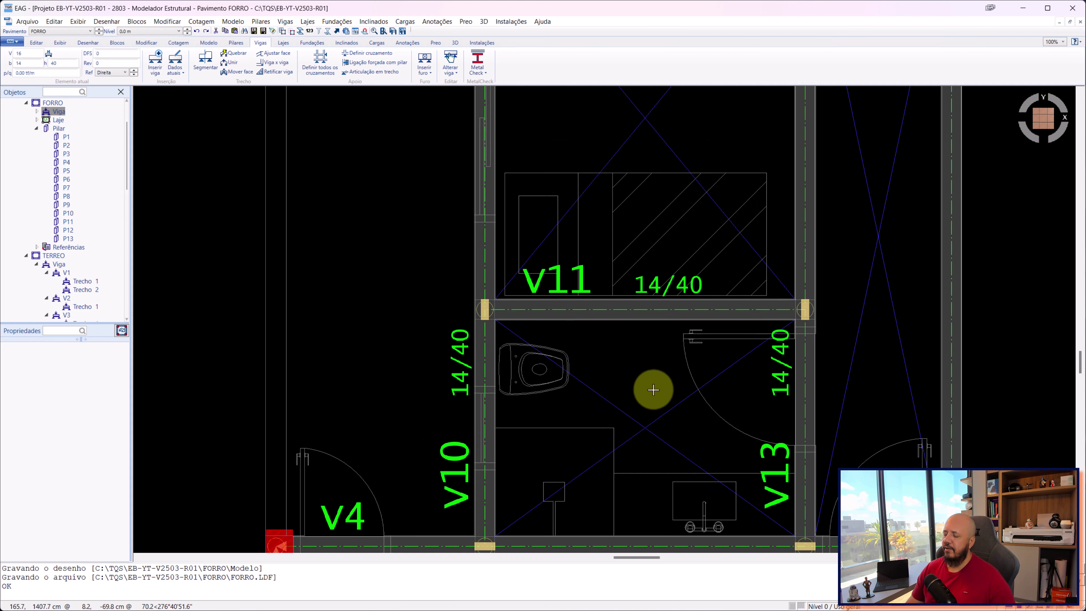
pyautogui.moveTo(653, 388); pyautogui.dragTo(616, 335, button='middle')
pyautogui.click(483, 301)
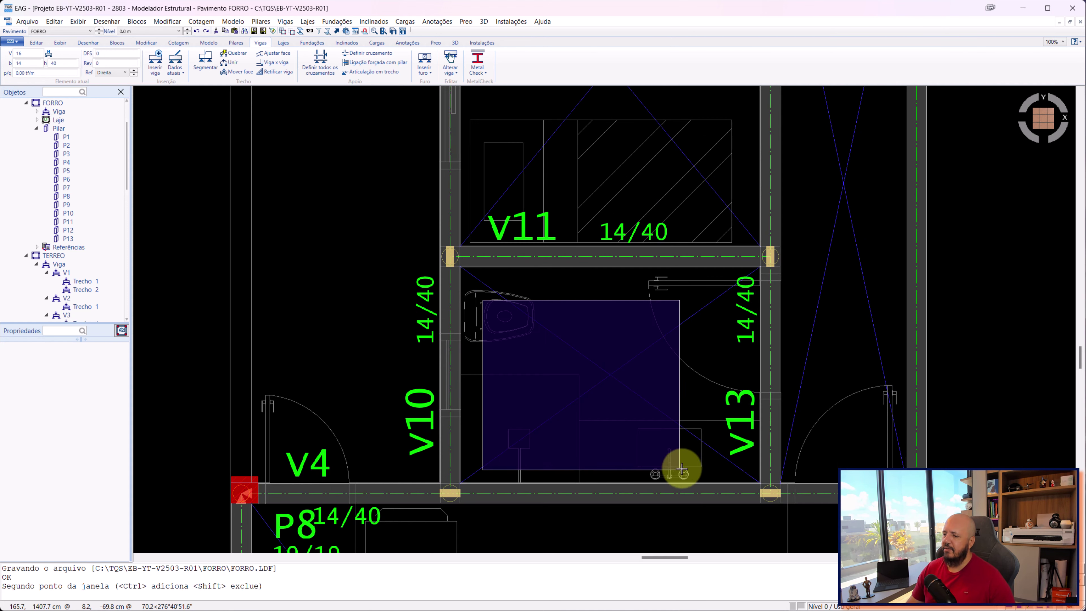
pyautogui.scroll(-1, 734, 464)
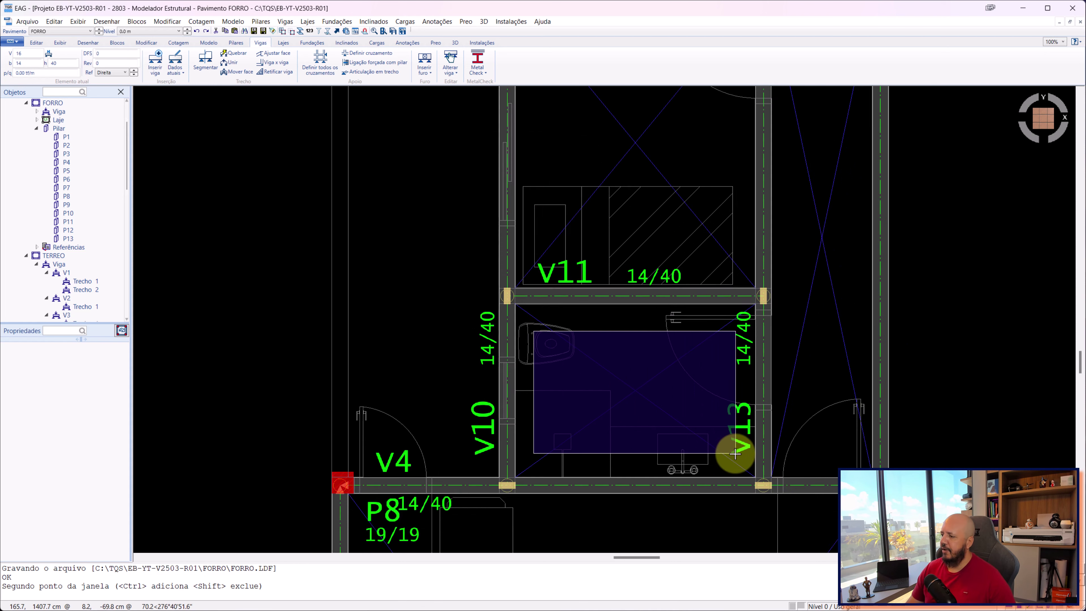
pyautogui.scroll(-2, 727, 428)
pyautogui.moveTo(722, 318); pyautogui.dragTo(704, 431, button='middle')
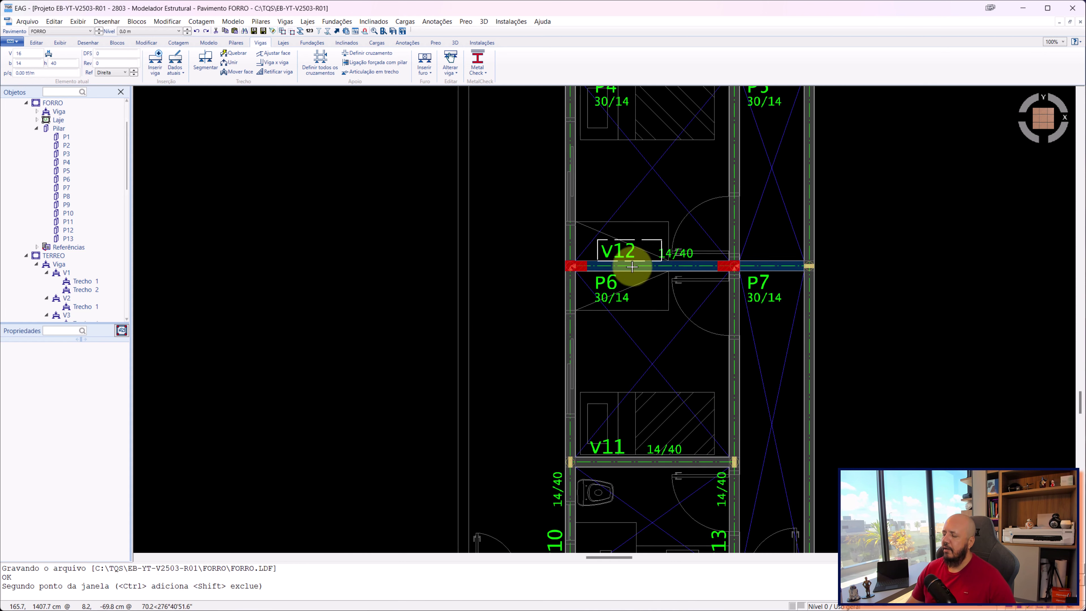
pyautogui.moveTo(663, 274); pyautogui.dragTo(592, 356, button='middle')
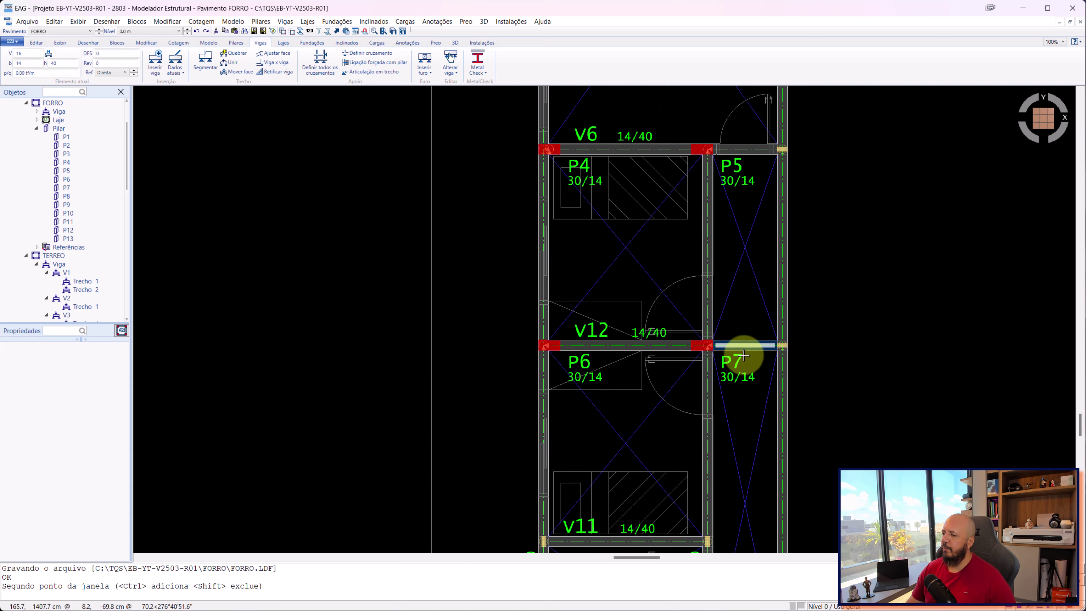
pyautogui.moveTo(739, 356)
pyautogui.mouseDown(button='middle')
pyautogui.moveTo(582, 286)
pyautogui.moveTo(610, 245)
pyautogui.moveTo(613, 210)
pyautogui.moveTo(678, 417)
pyautogui.moveTo(671, 407)
pyautogui.mouseUp(button='middle')
pyautogui.scroll(-1, 613, 210)
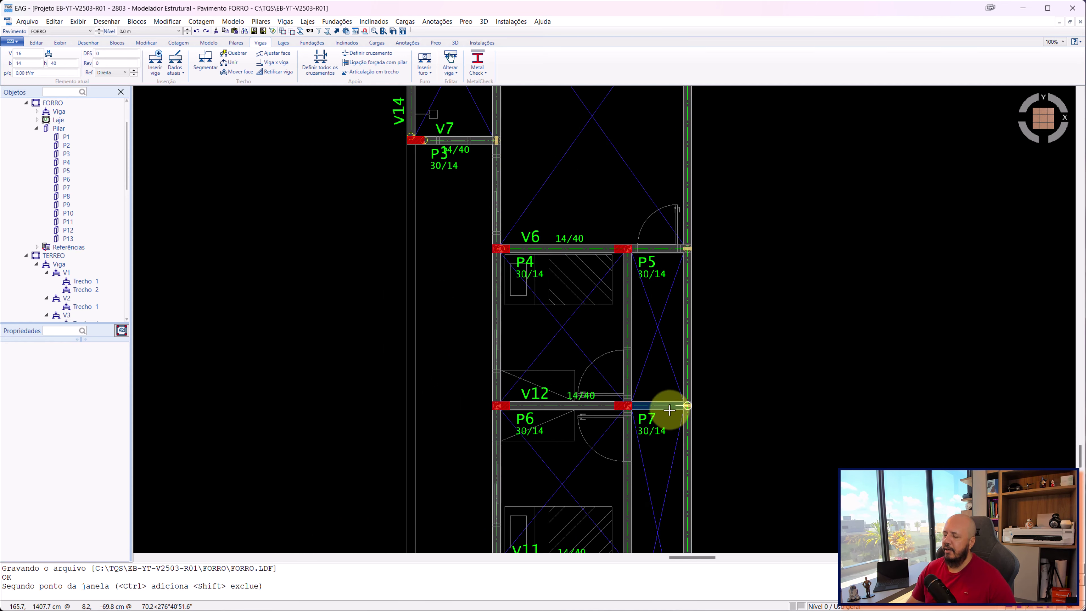
pyautogui.scroll(2, 582, 316)
pyautogui.scroll(-1, 667, 223)
pyautogui.moveTo(667, 223); pyautogui.dragTo(672, 422, button='middle')
pyautogui.scroll(-1, 671, 422)
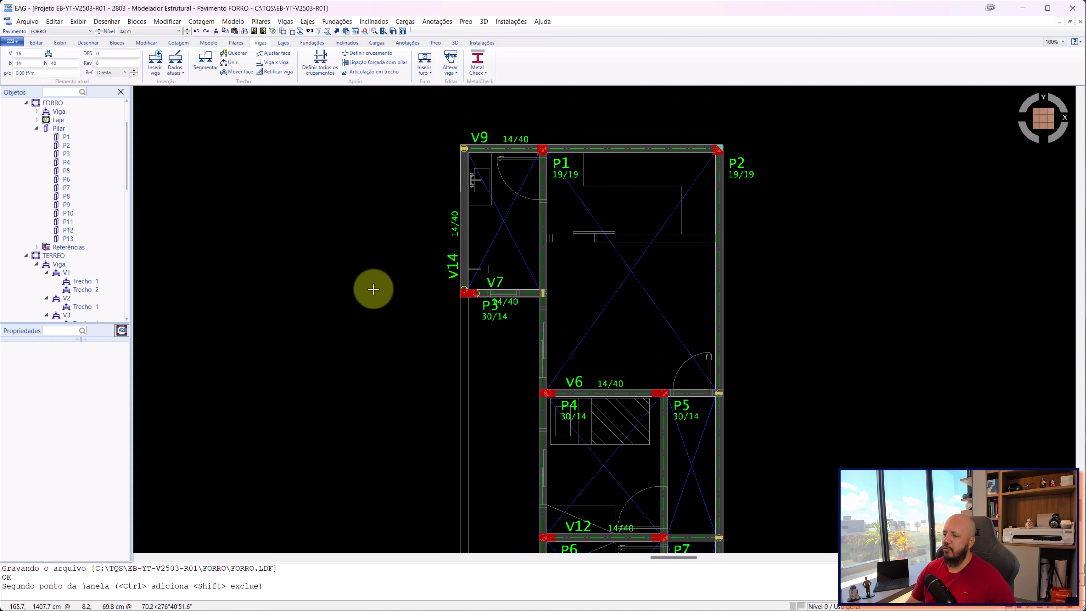
pyautogui.scroll(-1, 684, 419)
pyautogui.moveTo(695, 424); pyautogui.dragTo(674, 126, button='middle')
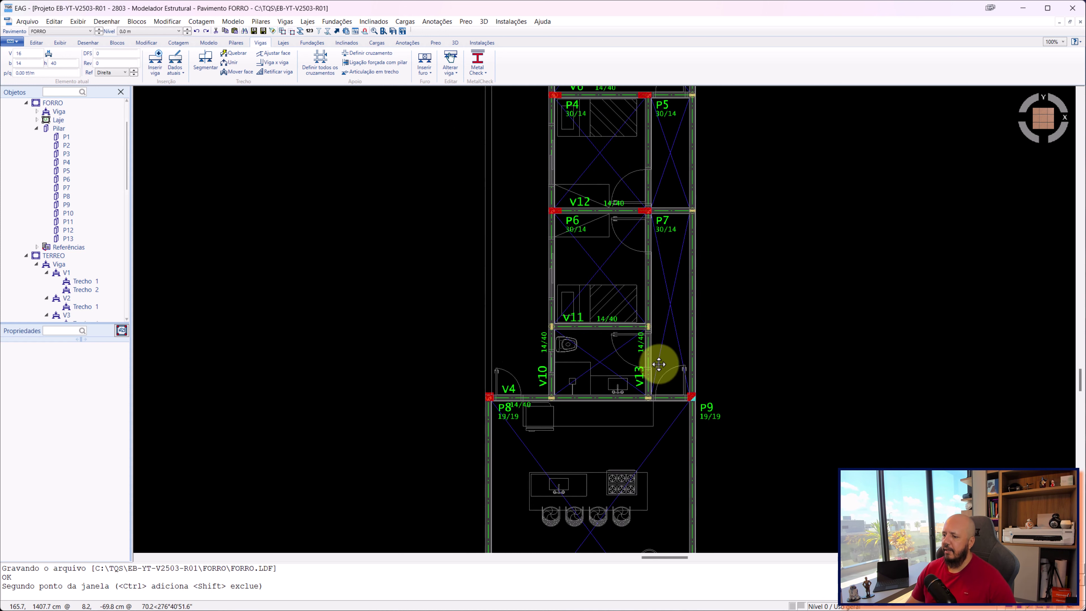
pyautogui.moveTo(655, 364); pyautogui.dragTo(663, 461, button='middle')
pyautogui.scroll(1, 663, 460)
pyautogui.moveTo(641, 171); pyautogui.dragTo(618, 371, button='middle')
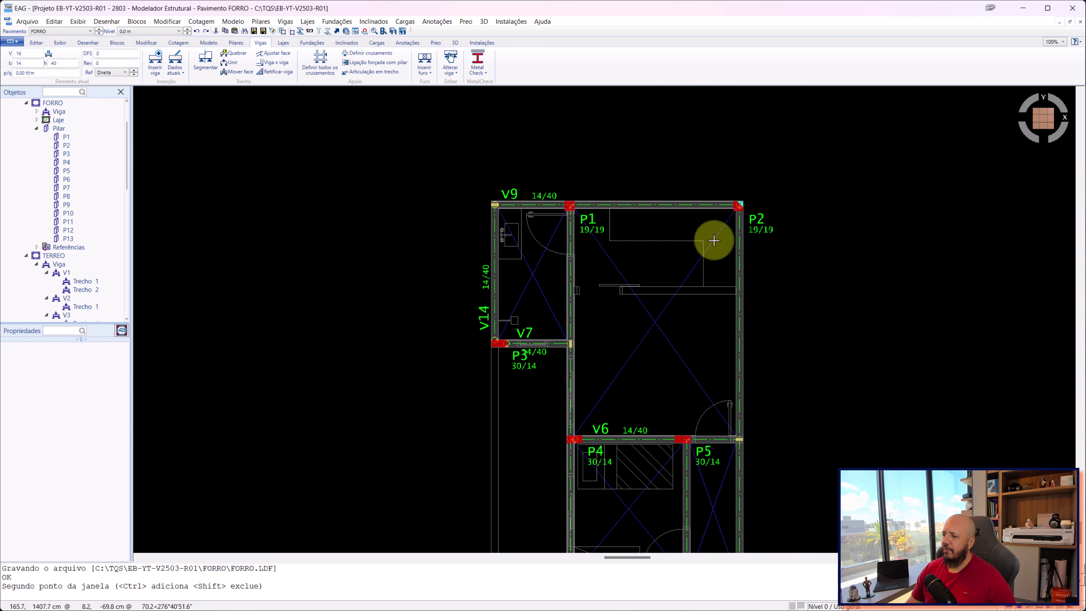
pyautogui.scroll(-2, 662, 363)
pyautogui.moveTo(671, 432); pyautogui.dragTo(650, 199, button='middle')
pyautogui.scroll(2, 606, 380)
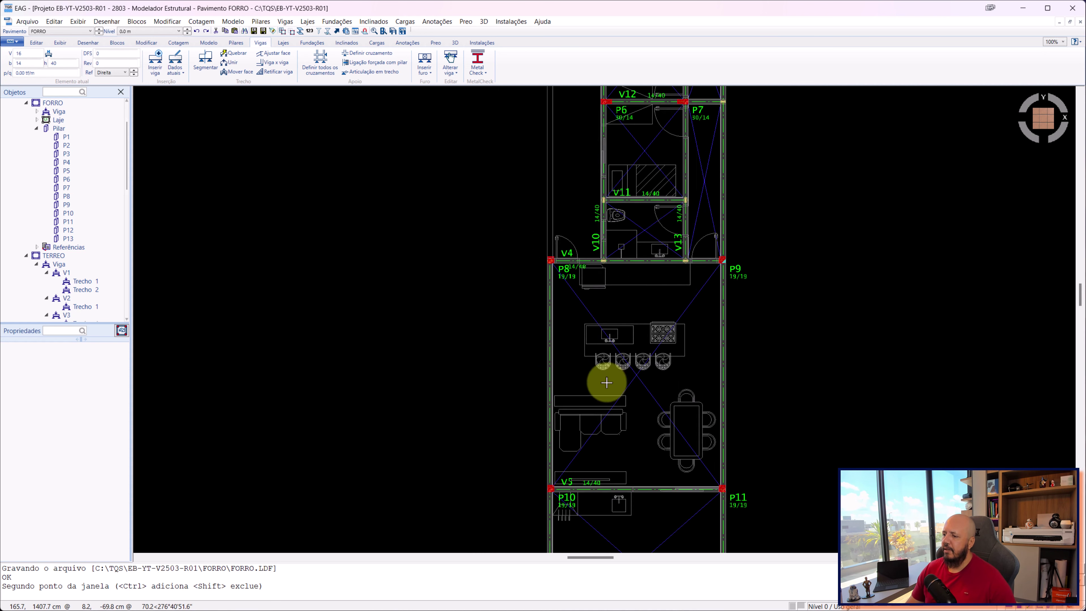
pyautogui.scroll(1, 529, 302)
# - Cancel a started distance measurement, then generate the 3D model of all floors
pyautogui.press('d')
pyautogui.click(539, 295)
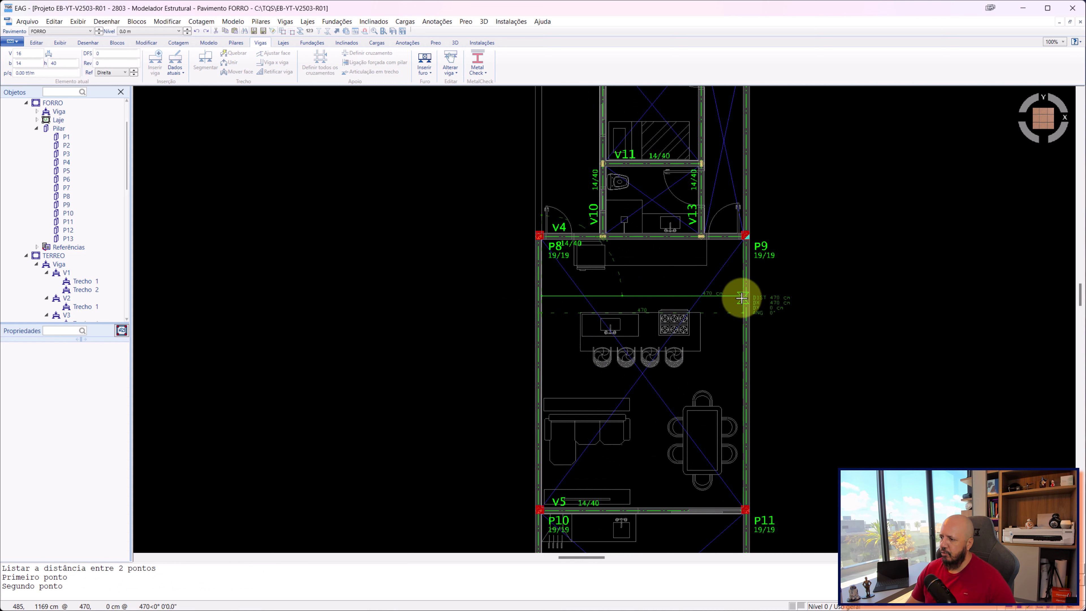
pyautogui.moveTo(739, 294); pyautogui.dragTo(683, 436, button='middle')
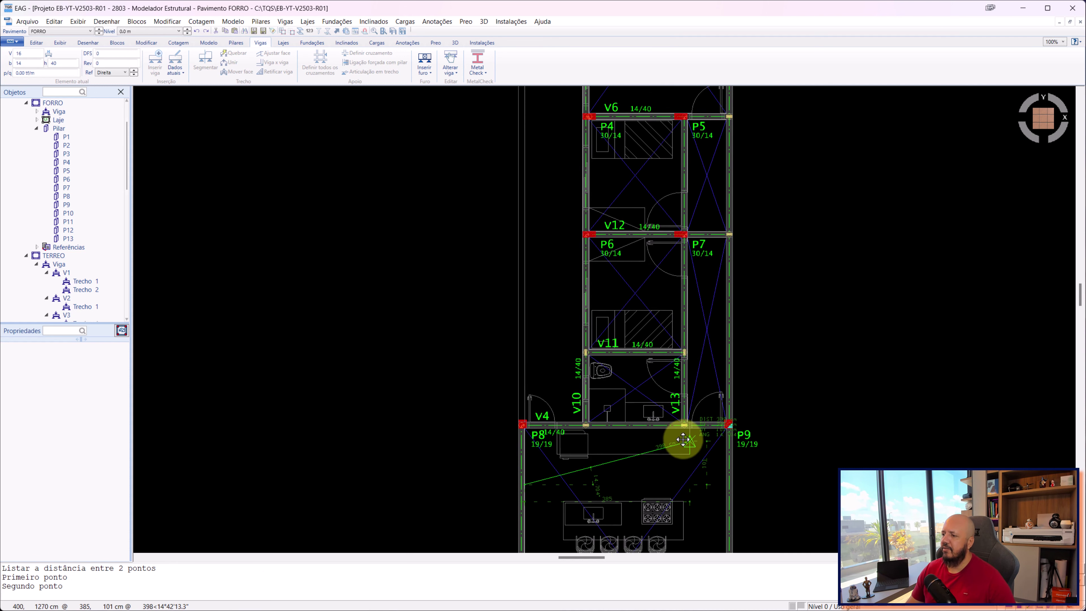
pyautogui.press('Escape')
pyautogui.moveTo(661, 333)
pyautogui.mouseDown(button='middle')
pyautogui.moveTo(661, 417)
pyautogui.moveTo(660, 294)
pyautogui.moveTo(722, 487)
pyautogui.moveTo(674, 250)
pyautogui.moveTo(658, 262)
pyautogui.mouseUp(button='middle')
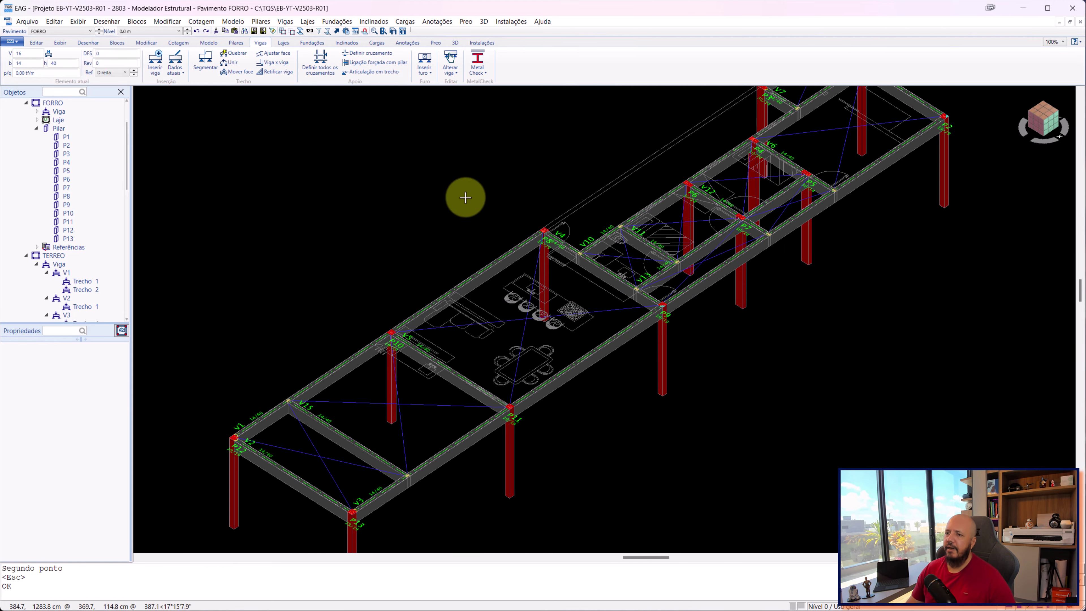
pyautogui.click(401, 32)
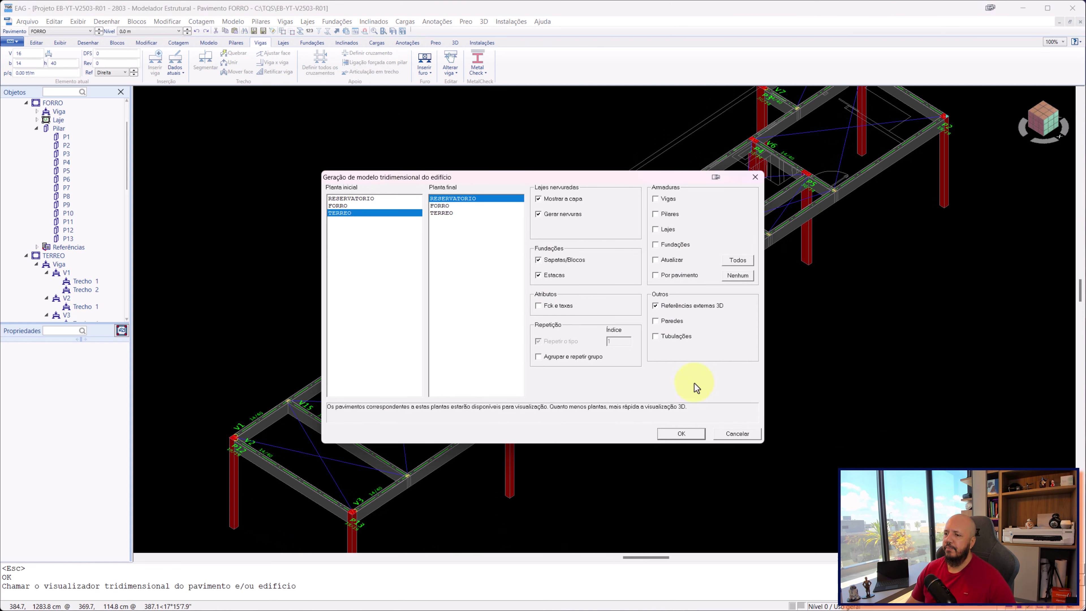
pyautogui.click(680, 433)
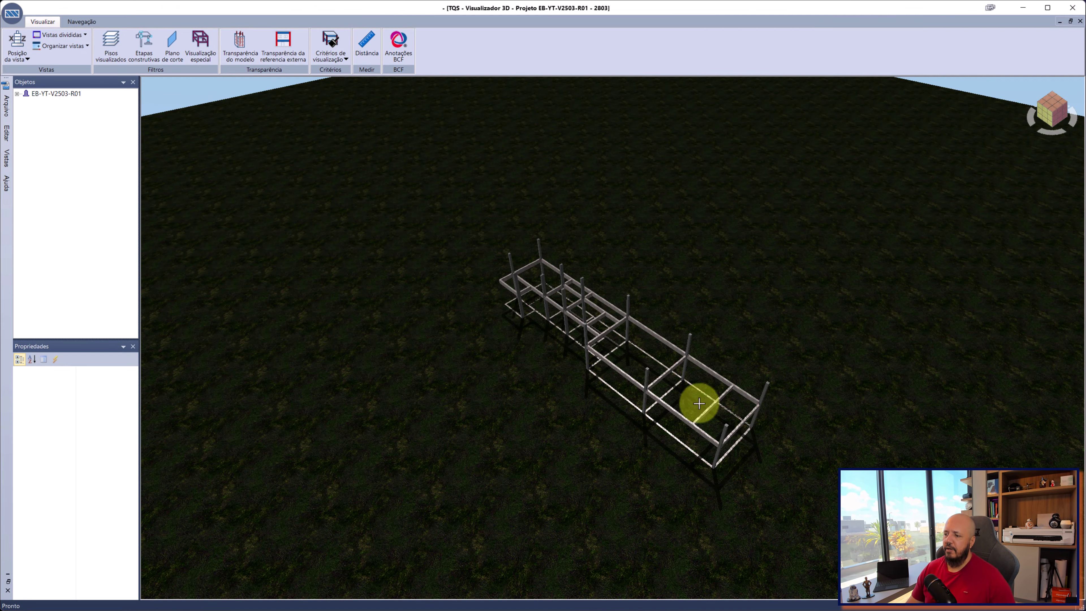
# - Orbit and zoom in to an eye-level view along the column-and-beam frame
pyautogui.moveTo(699, 404)
pyautogui.mouseDown()
pyautogui.moveTo(626, 383)
pyautogui.moveTo(543, 323)
pyautogui.mouseUp()
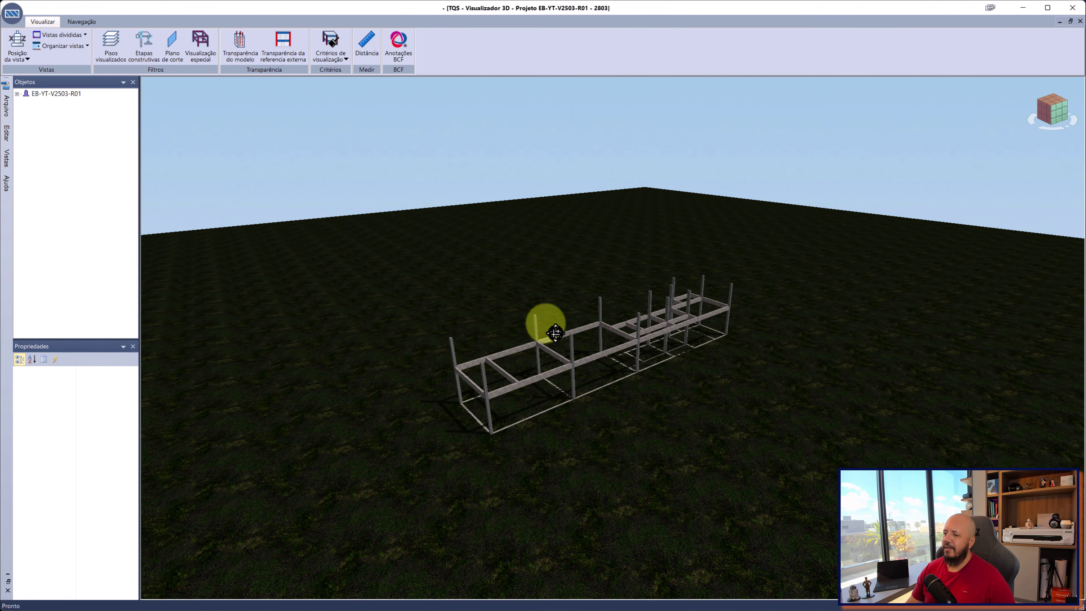
pyautogui.scroll(3, 540, 338)
pyautogui.scroll(2, 543, 351)
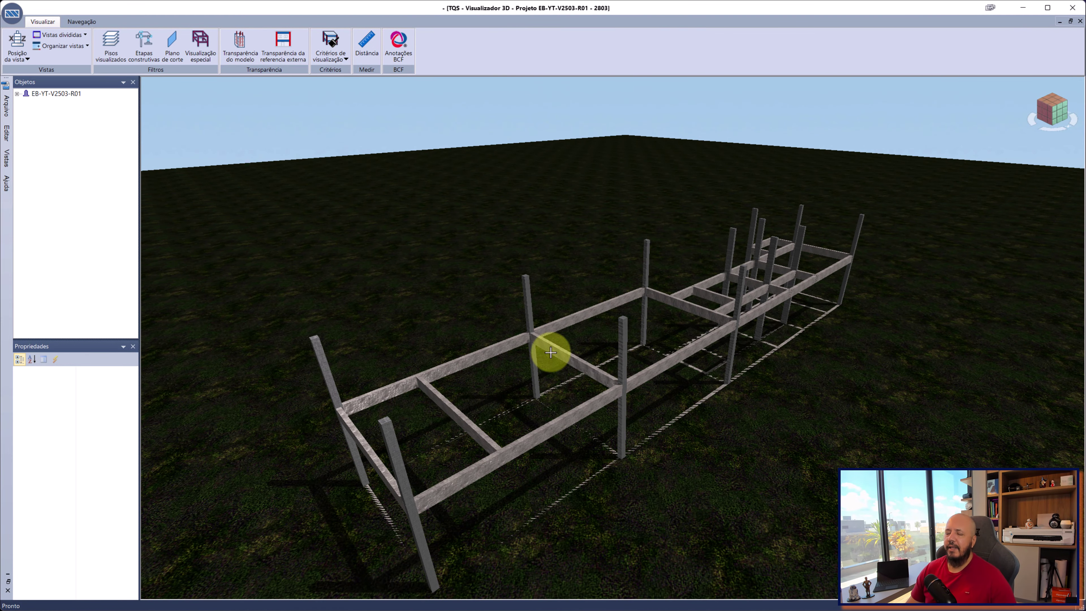
pyautogui.moveTo(571, 378)
pyautogui.mouseDown(button='middle')
pyautogui.moveTo(593, 334)
pyautogui.moveTo(582, 354)
pyautogui.moveTo(613, 380)
pyautogui.mouseUp(button='middle')
pyautogui.scroll(5, 618, 393)
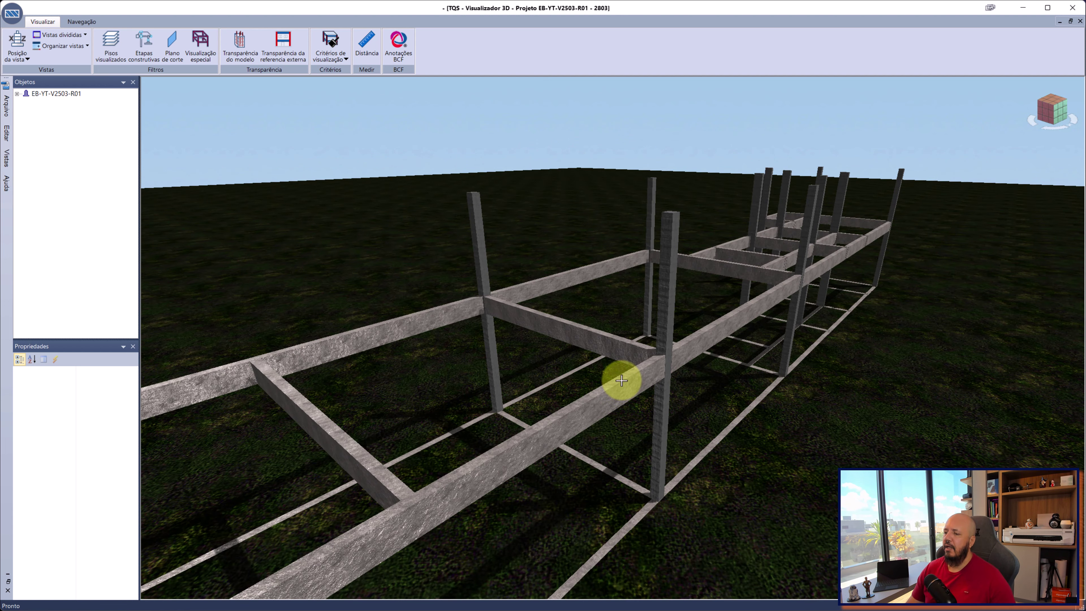
pyautogui.moveTo(619, 377)
pyautogui.mouseDown(button='middle')
pyautogui.moveTo(660, 342)
pyautogui.moveTo(650, 327)
pyautogui.moveTo(589, 356)
pyautogui.moveTo(598, 349)
pyautogui.mouseUp(button='middle')
# - Read the properties of column P12 and beam V2 (14×40 cm), orbiting along V2
pyautogui.click(206, 320)
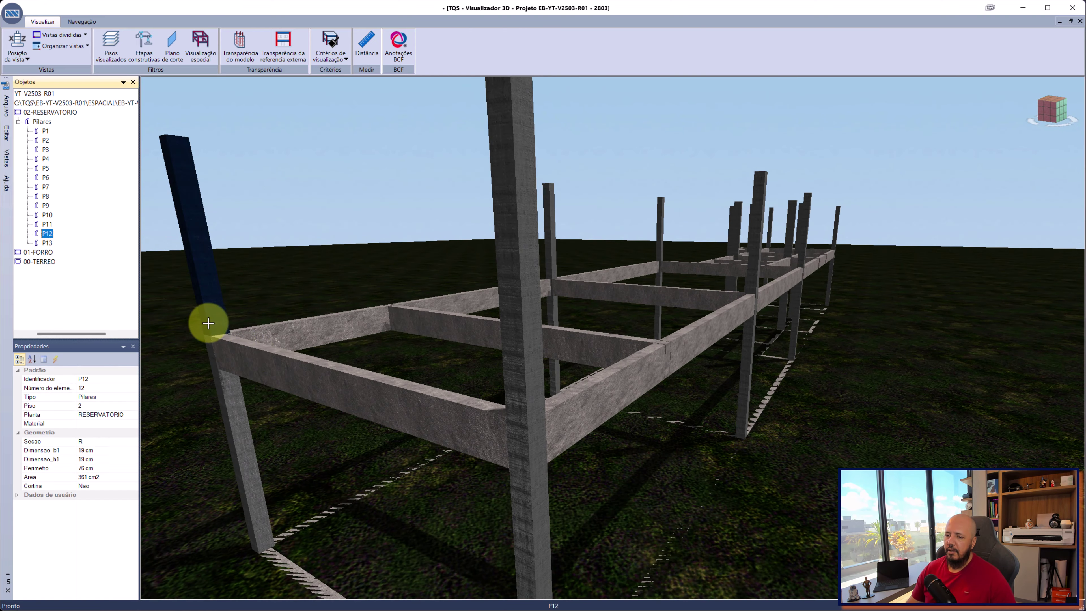
pyautogui.click(411, 399)
pyautogui.moveTo(411, 399)
pyautogui.mouseDown(button='middle')
pyautogui.moveTo(461, 412)
pyautogui.moveTo(424, 376)
pyautogui.moveTo(480, 311)
pyautogui.moveTo(271, 345)
pyautogui.mouseUp(button='middle')
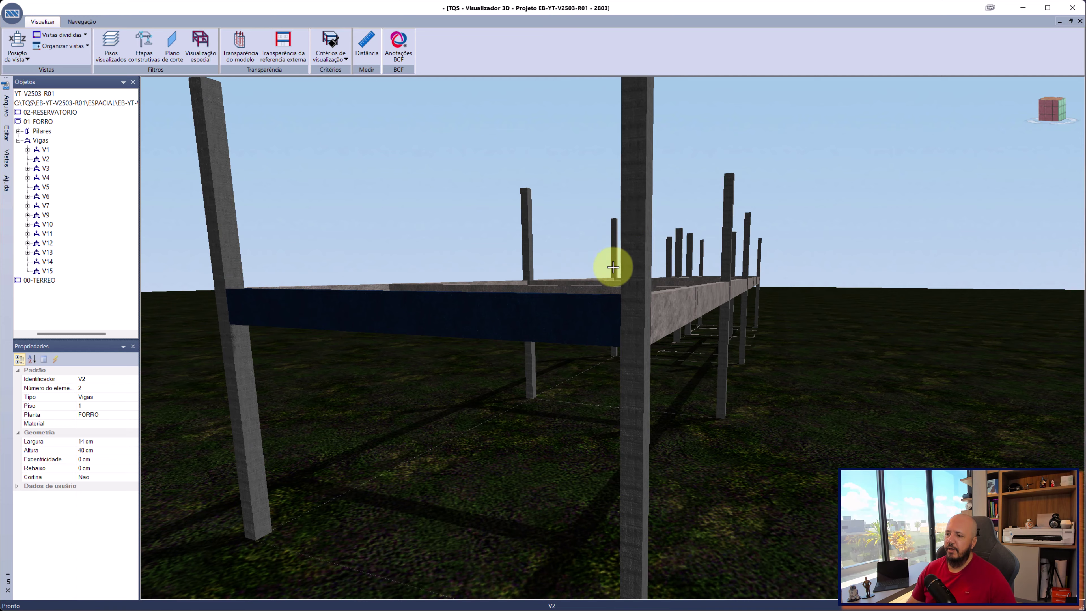
pyautogui.moveTo(614, 267)
pyautogui.mouseDown(button='middle')
pyautogui.moveTo(620, 291)
pyautogui.moveTo(649, 206)
pyautogui.mouseUp(button='middle')
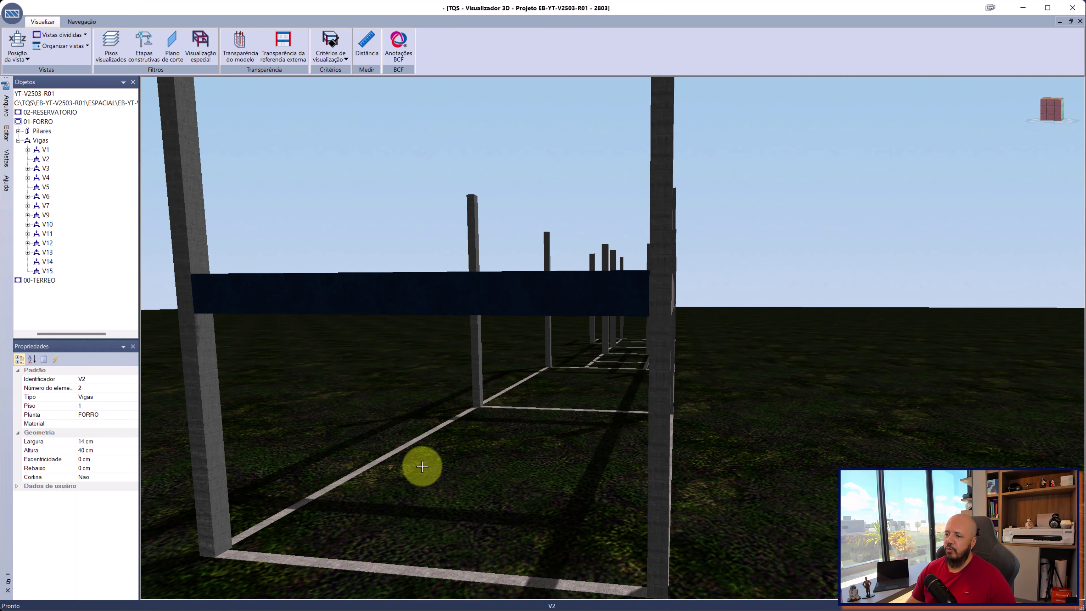
pyautogui.moveTo(604, 468)
pyautogui.mouseDown(button='middle')
pyautogui.moveTo(560, 500)
pyautogui.moveTo(659, 330)
pyautogui.moveTo(648, 287)
pyautogui.mouseUp(button='middle')
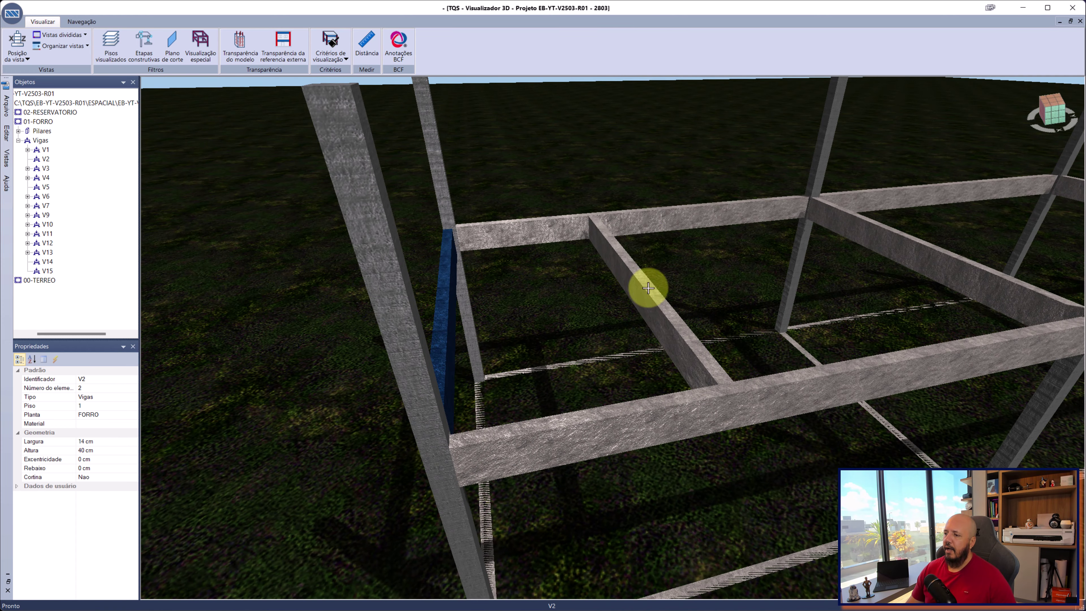
pyautogui.scroll(-3, 632, 267)
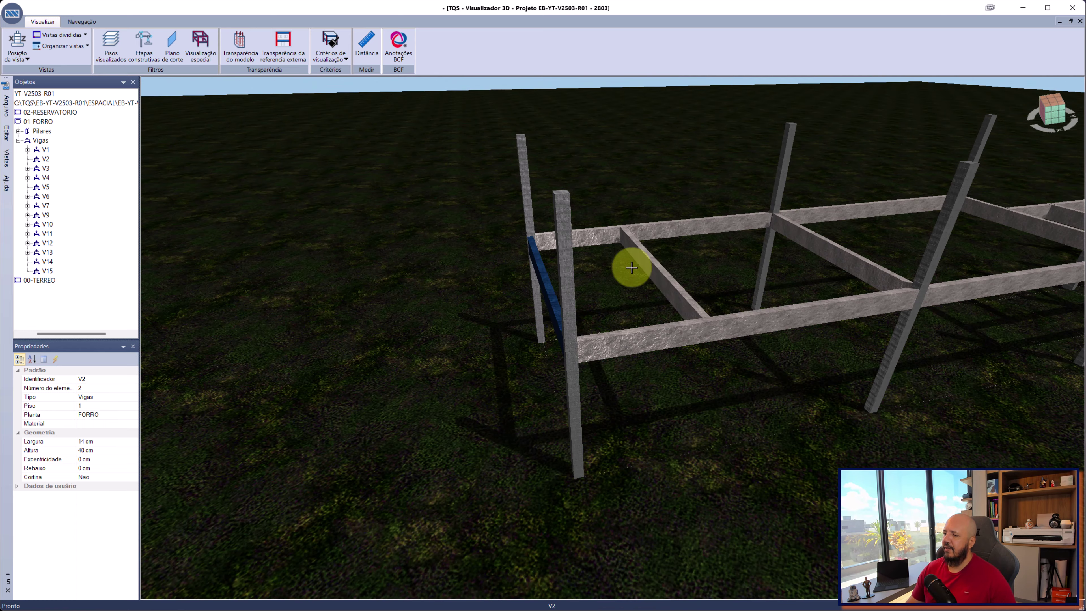
# - Orbit and zoom around the beam grid, then close the 3D model view
pyautogui.moveTo(597, 273)
pyautogui.mouseDown(button='middle')
pyautogui.moveTo(441, 311)
pyautogui.moveTo(404, 351)
pyautogui.moveTo(701, 284)
pyautogui.moveTo(516, 326)
pyautogui.moveTo(519, 351)
pyautogui.moveTo(576, 349)
pyautogui.moveTo(490, 332)
pyautogui.moveTo(429, 346)
pyautogui.mouseUp(button='middle')
pyautogui.scroll(3, 458, 417)
pyautogui.scroll(1, 381, 249)
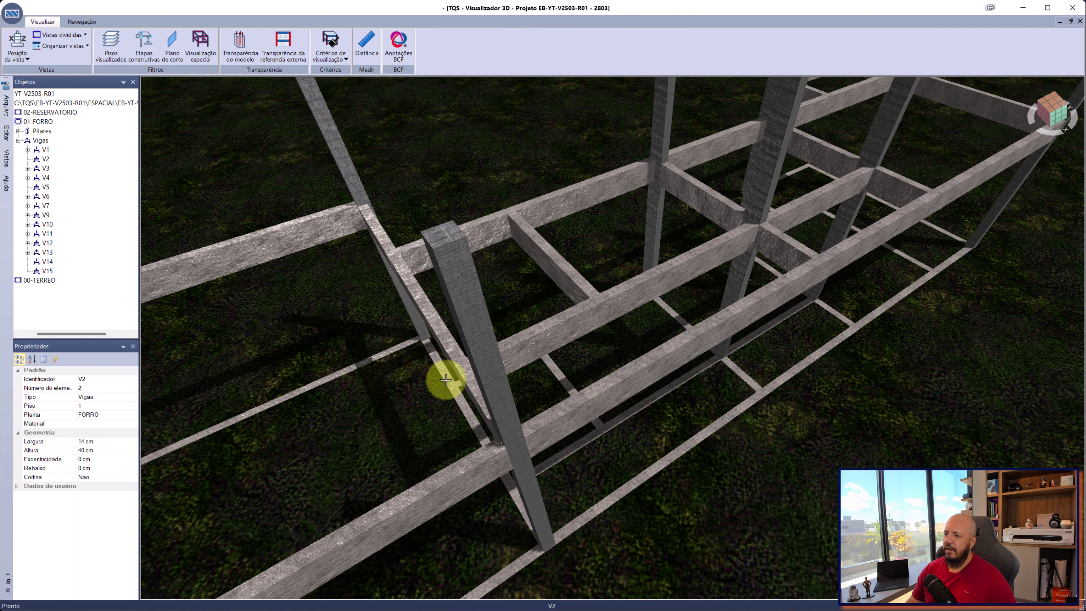
pyautogui.moveTo(434, 302)
pyautogui.mouseDown(button='middle')
pyautogui.moveTo(485, 335)
pyautogui.moveTo(447, 347)
pyautogui.mouseUp(button='middle')
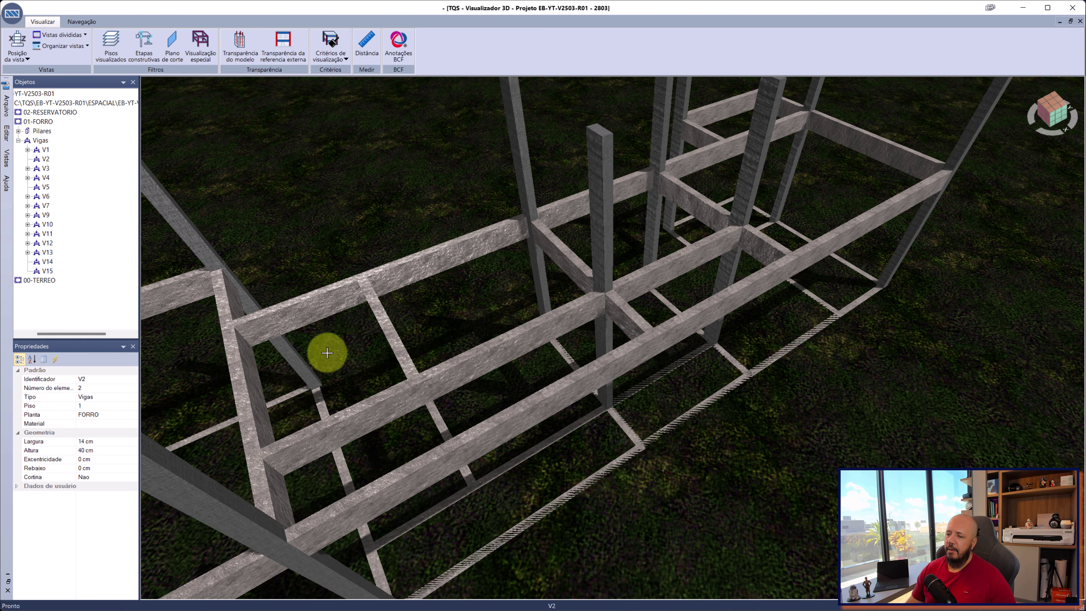
pyautogui.scroll(-5, 351, 401)
pyautogui.scroll(5, 359, 395)
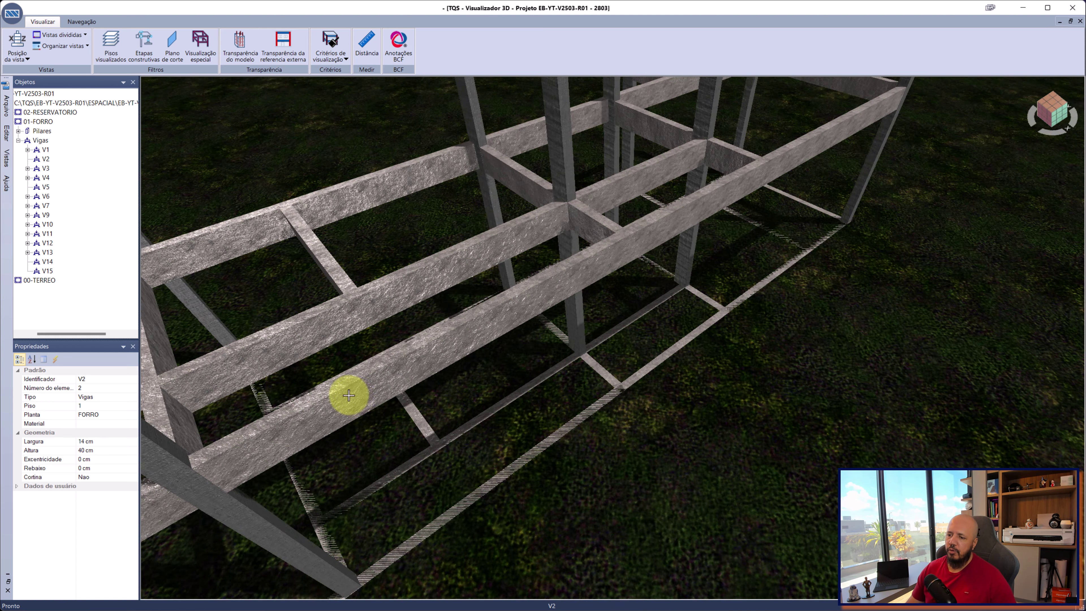
pyautogui.scroll(2, 346, 395)
pyautogui.scroll(-5, 526, 313)
pyautogui.scroll(3, 567, 352)
pyautogui.scroll(3, 684, 242)
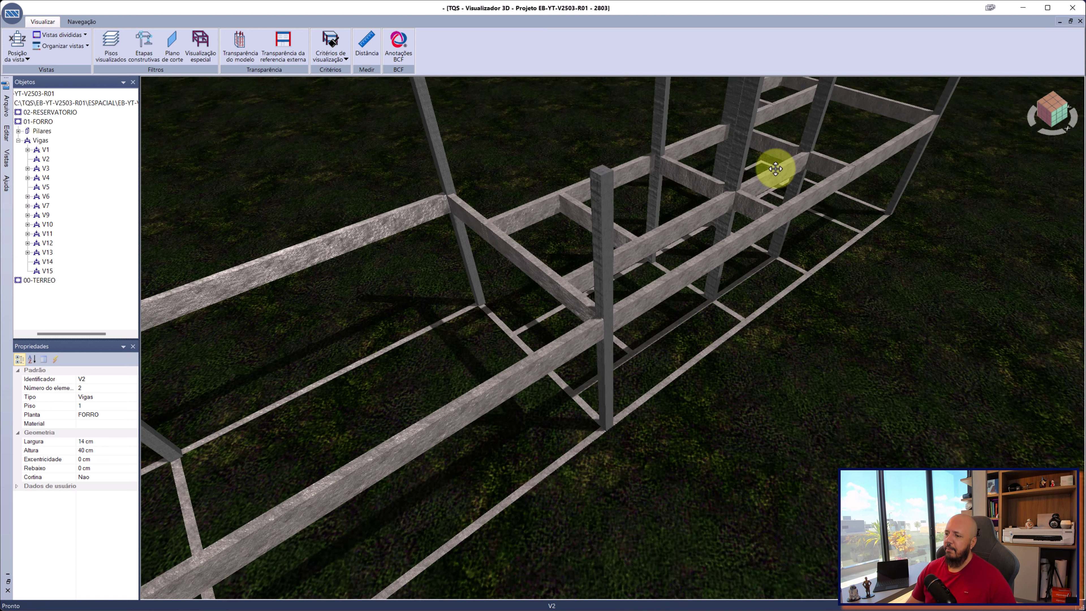
pyautogui.scroll(2, 775, 165)
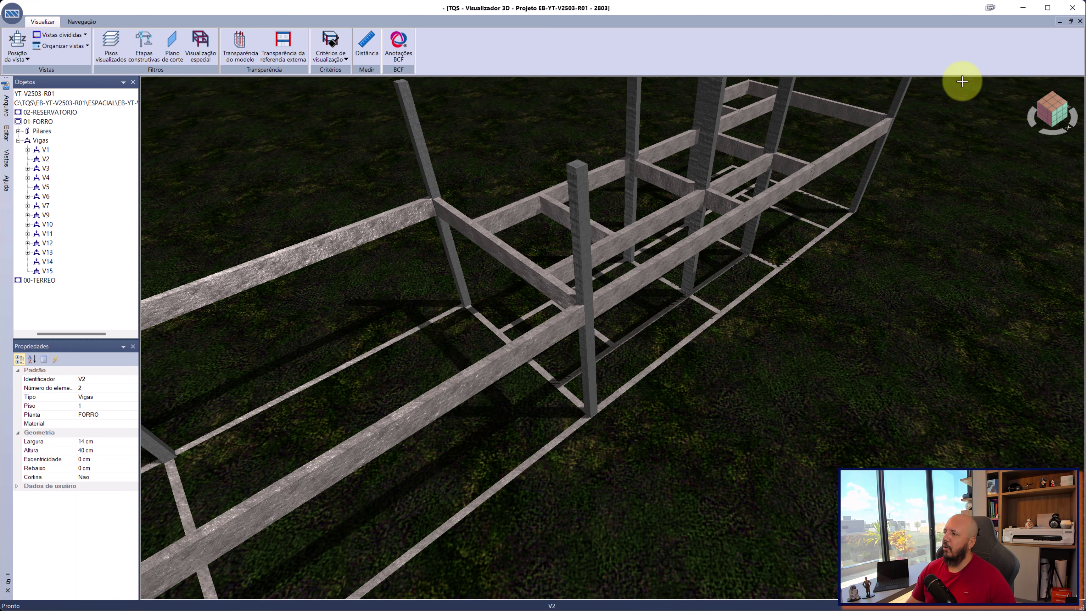
pyautogui.click(1080, 21)
# - Close the 3D viewer window and pan the FORRO frame model in EAG
pyautogui.click(1073, 9)
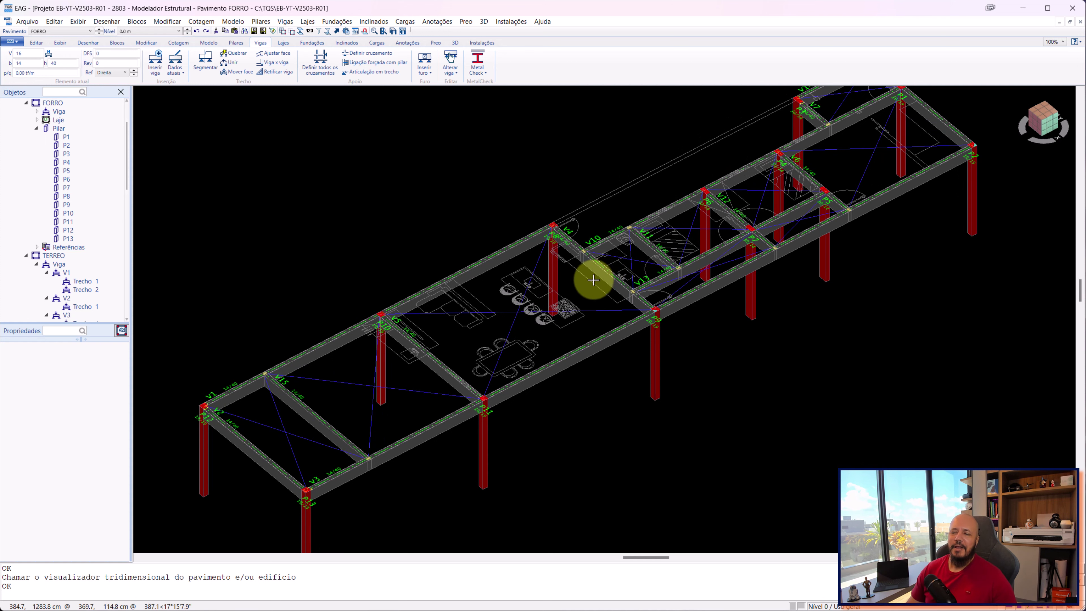
pyautogui.moveTo(594, 279); pyautogui.dragTo(598, 302, button='middle')
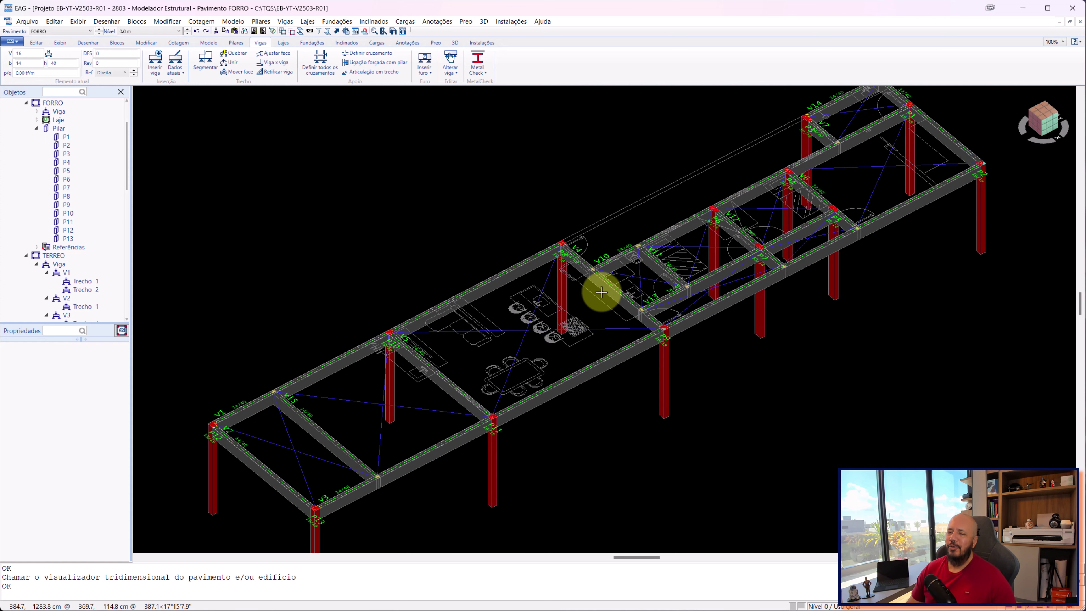